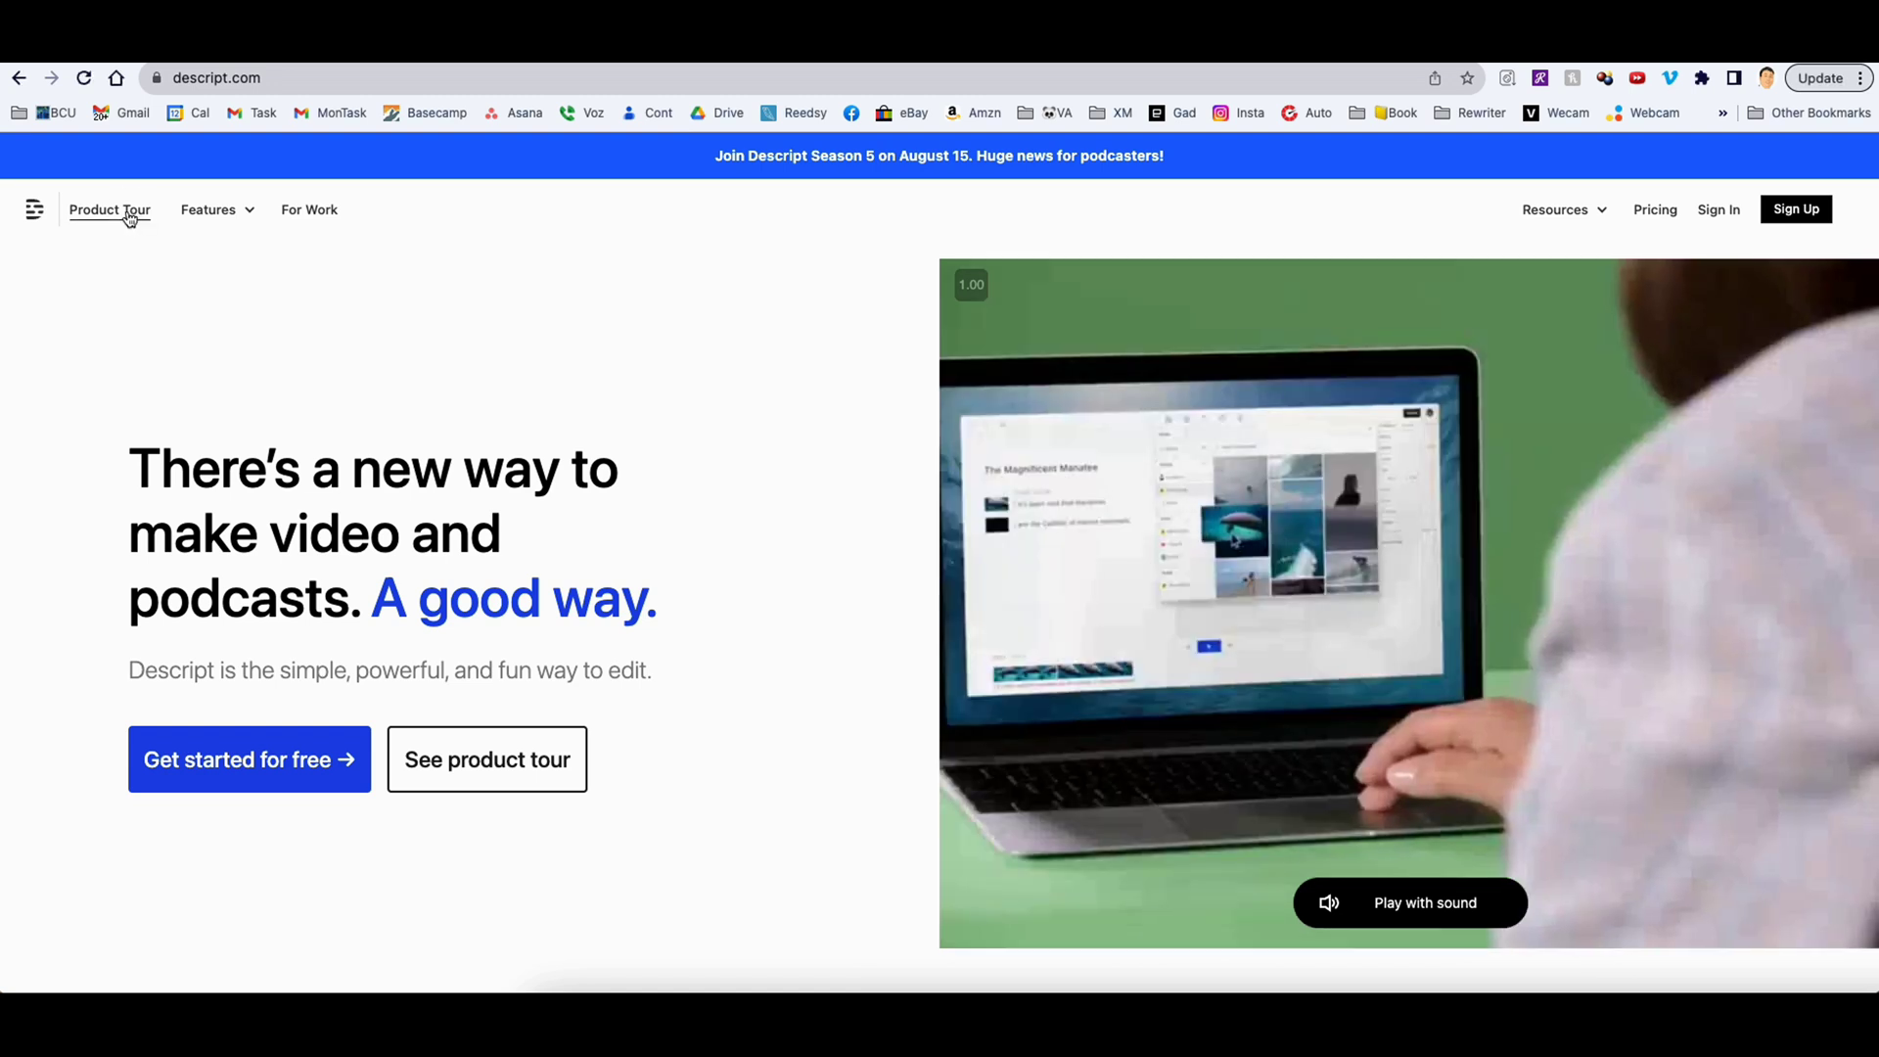
- Open Descript's product tour page and look over the sample editor with its script, canvas and timeline
click(127, 215)
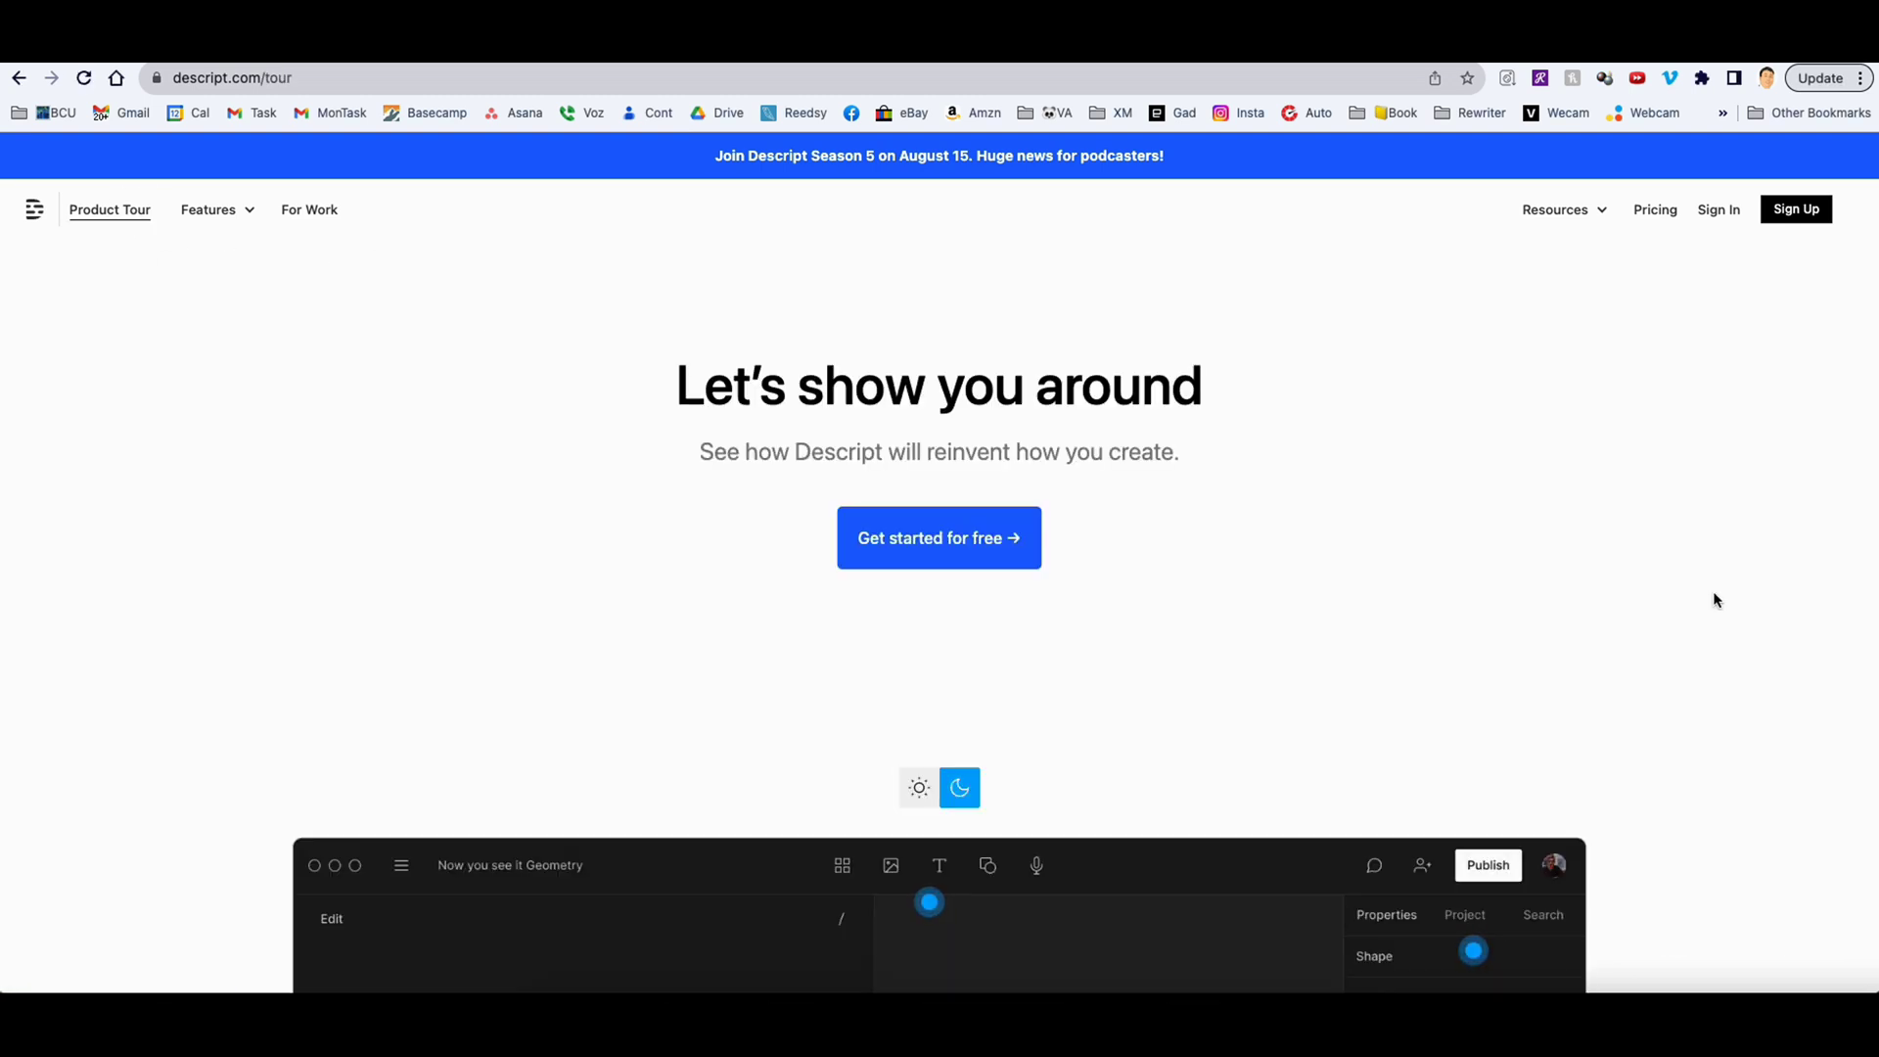
scroll(1715, 601, down, 1)
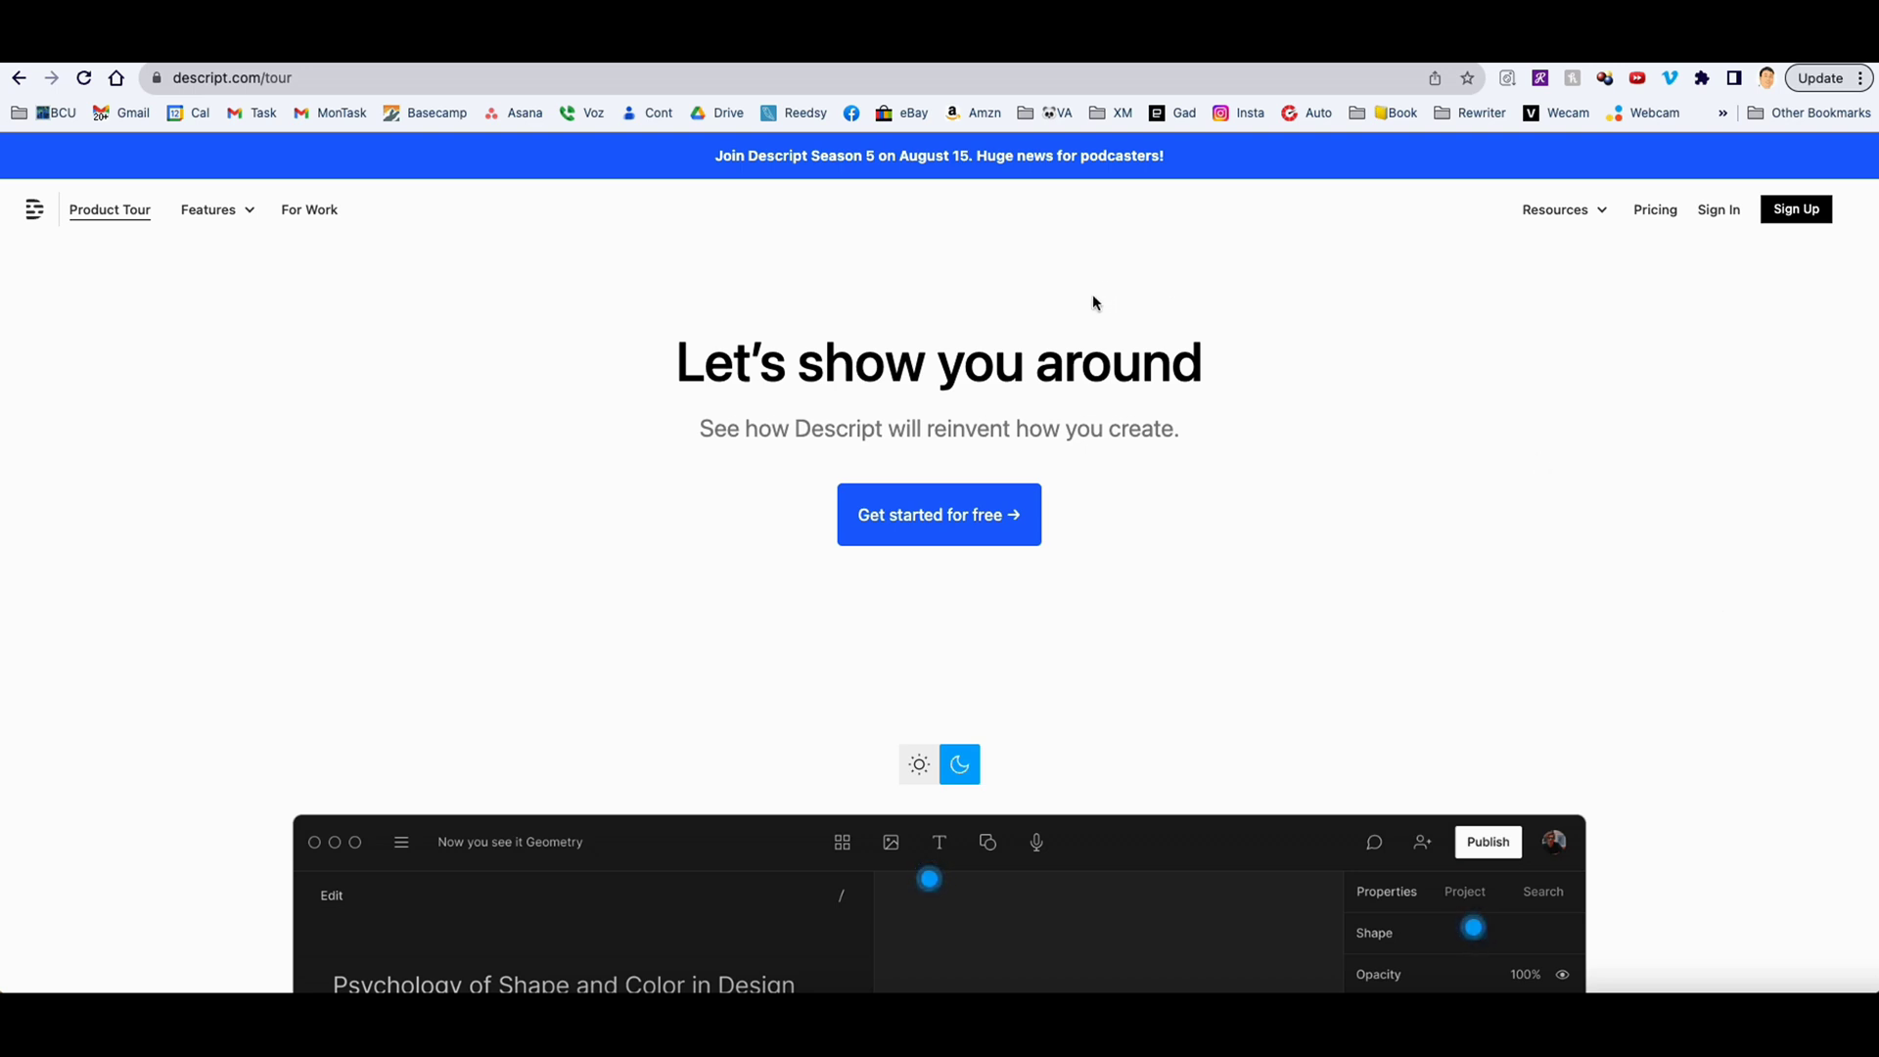
scroll(1515, 501, down, 3)
scroll(1515, 496, down, 5)
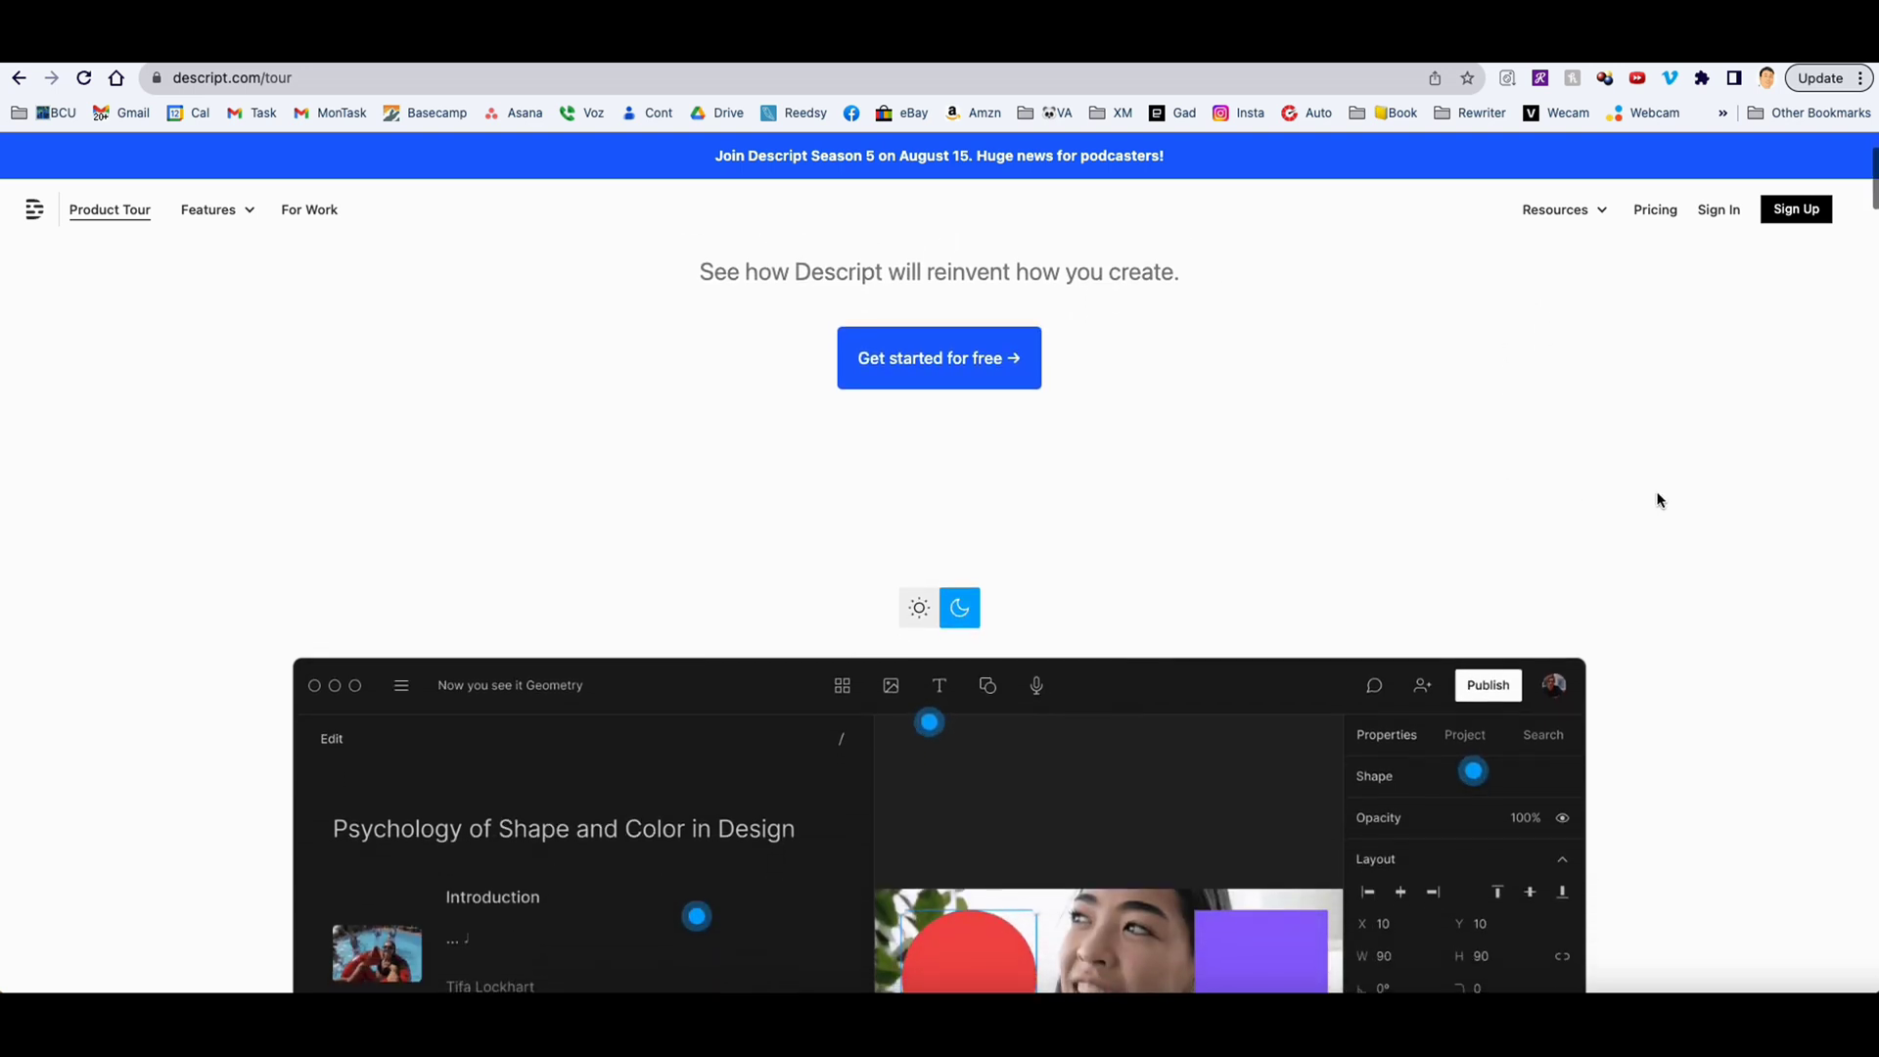
scroll(1693, 497, down, 3)
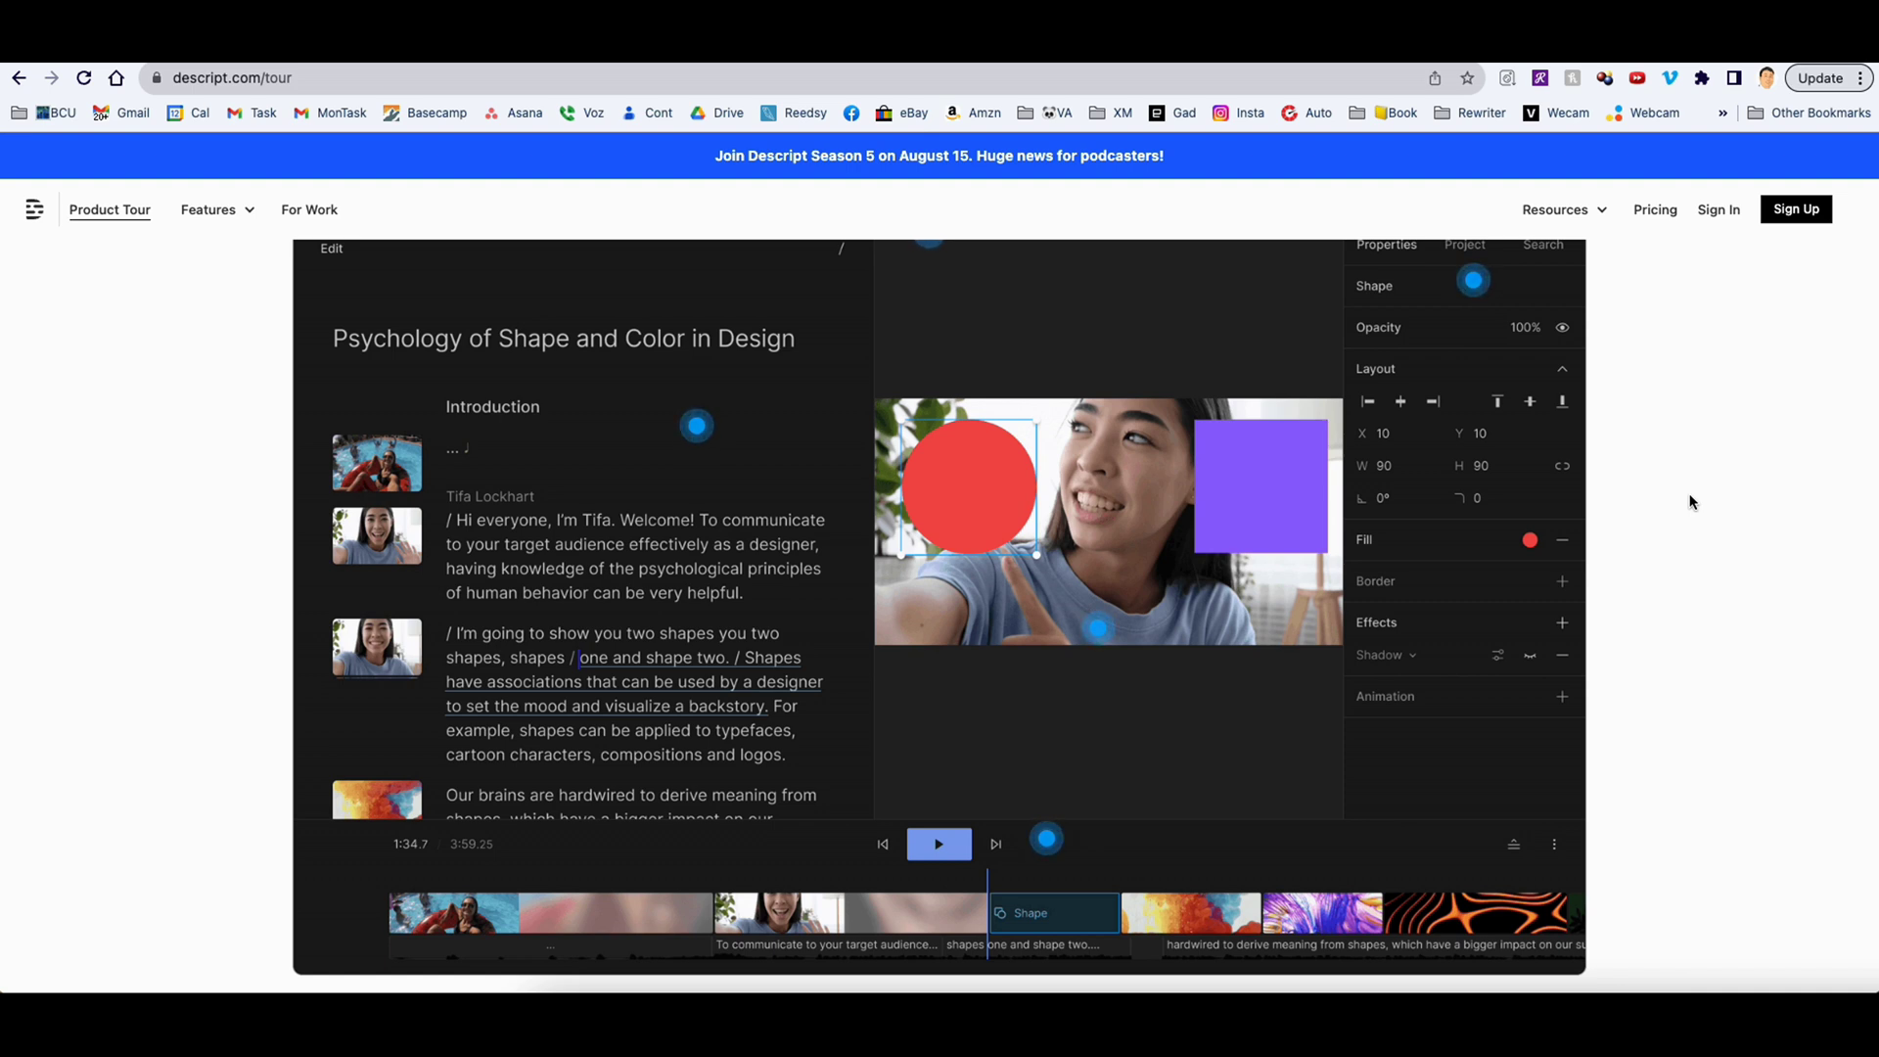
scroll(1689, 502, up, 1)
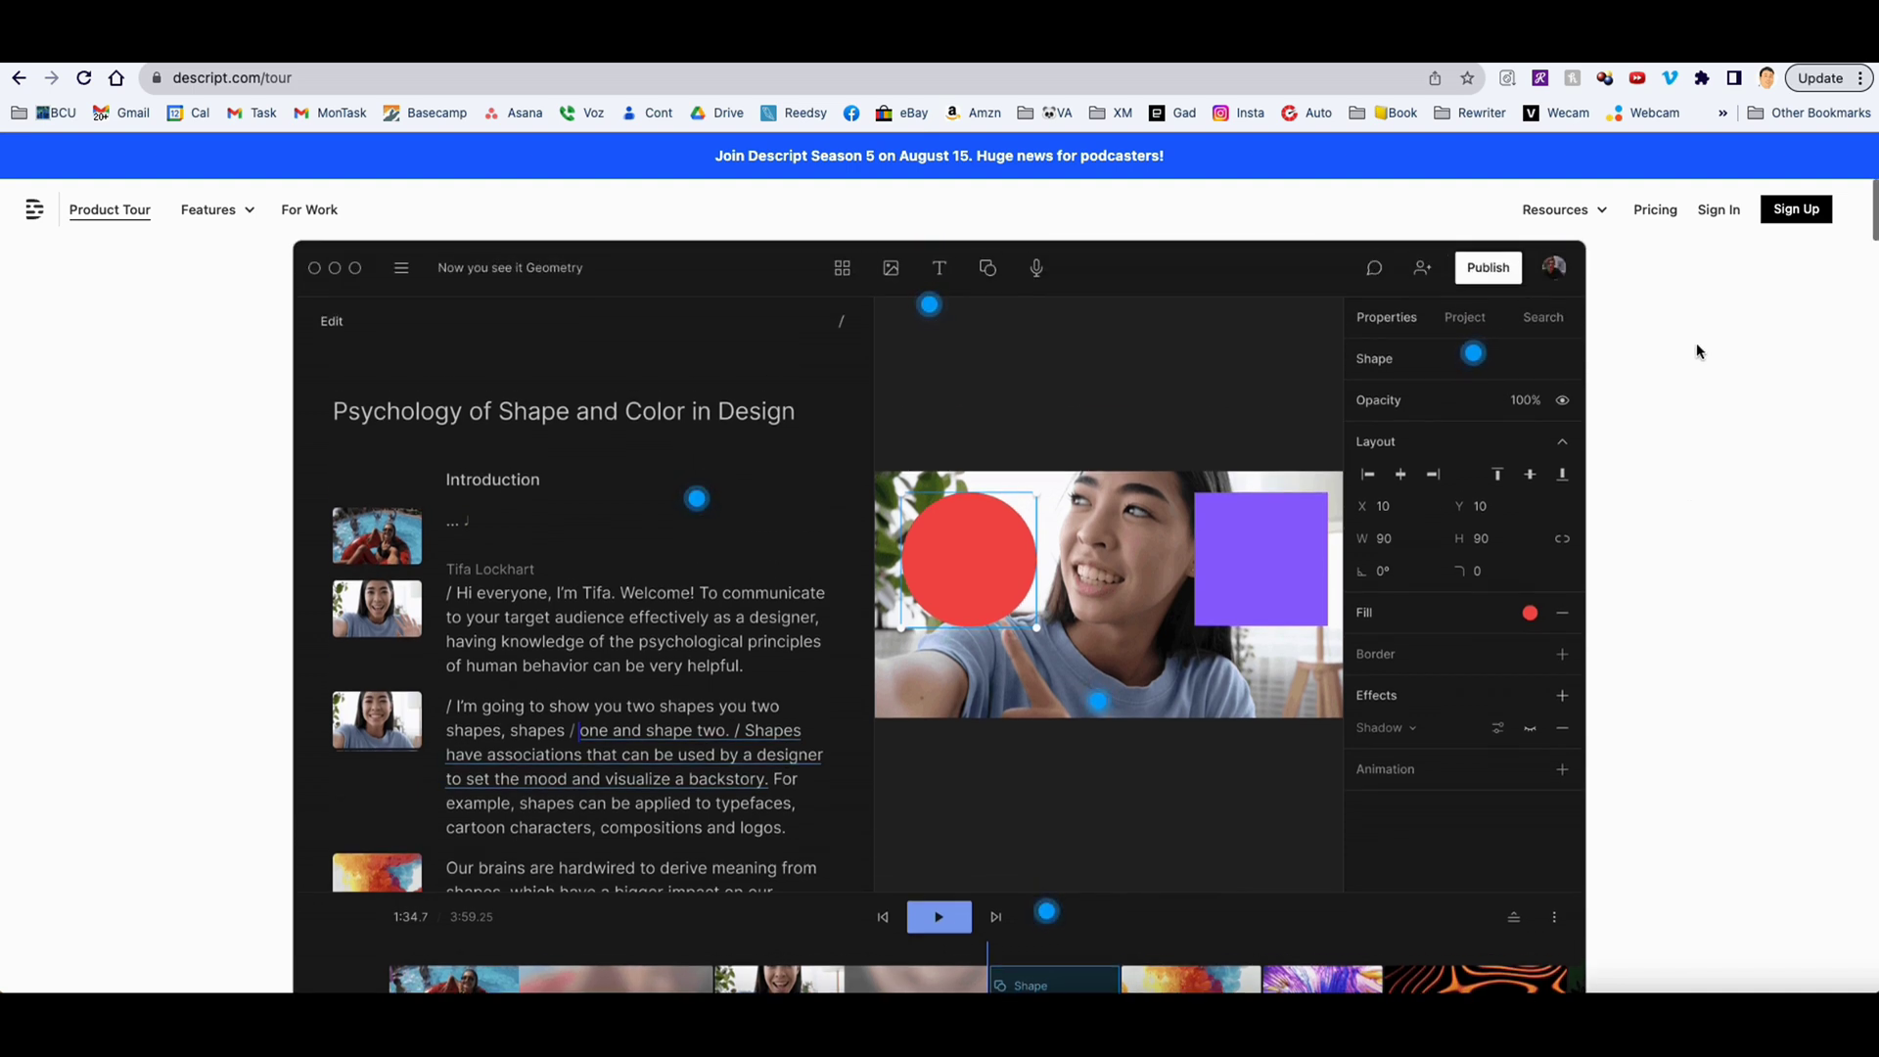
- Open the pricing page and compare the key features of the Free, Creator, Pro and Enterprise plans
click(1655, 210)
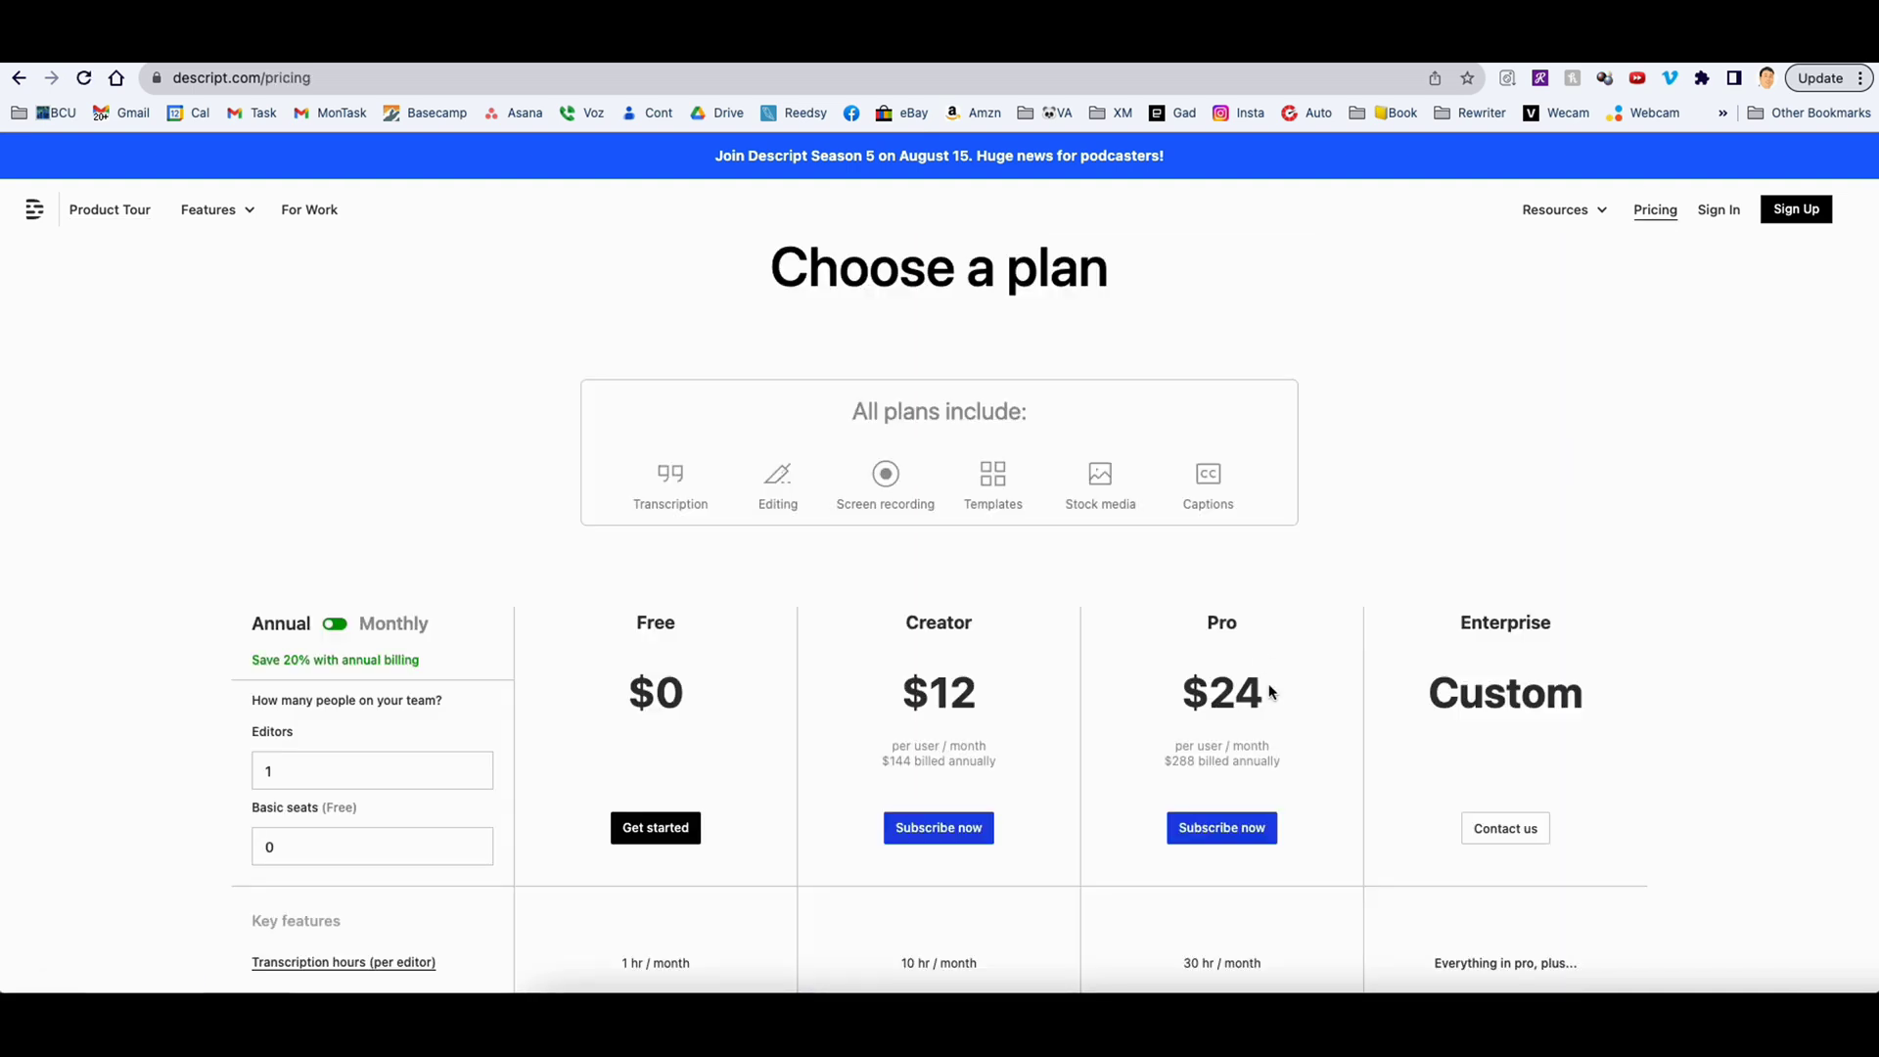
scroll(1592, 810, down, 3)
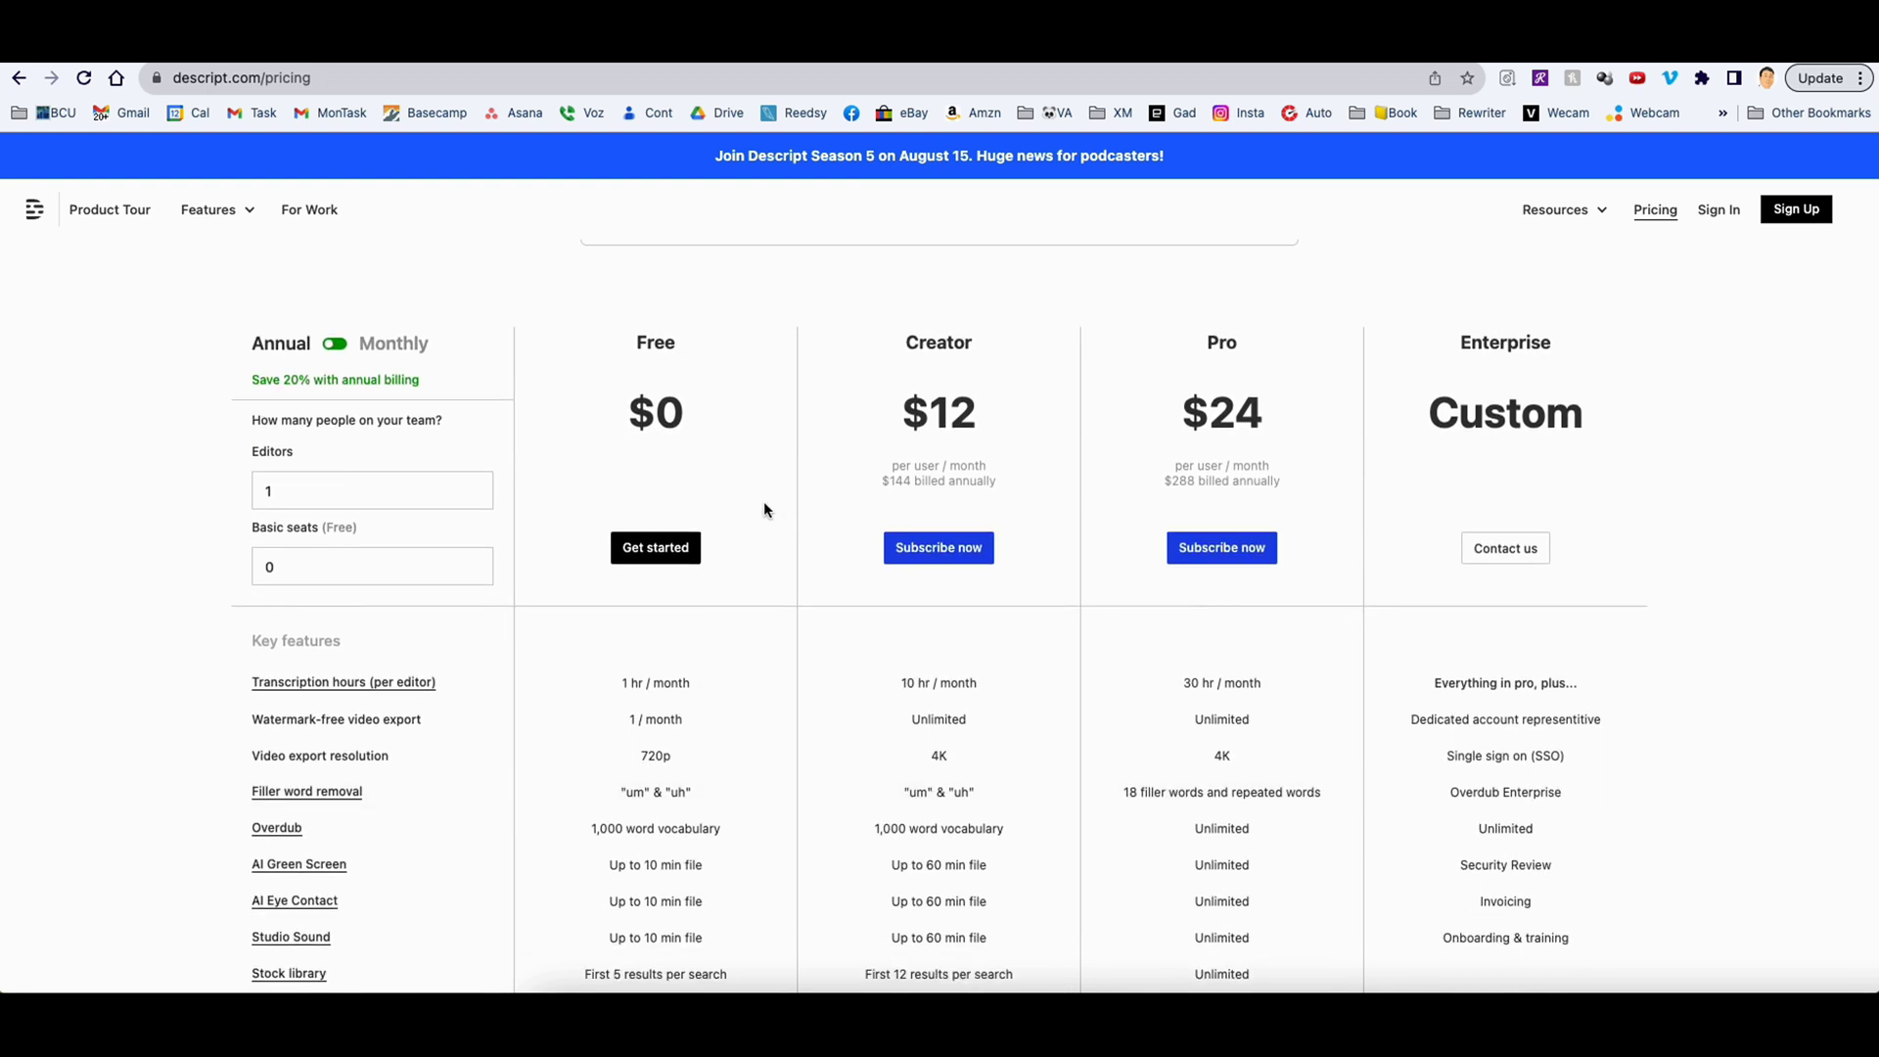
scroll(749, 641, down, 1)
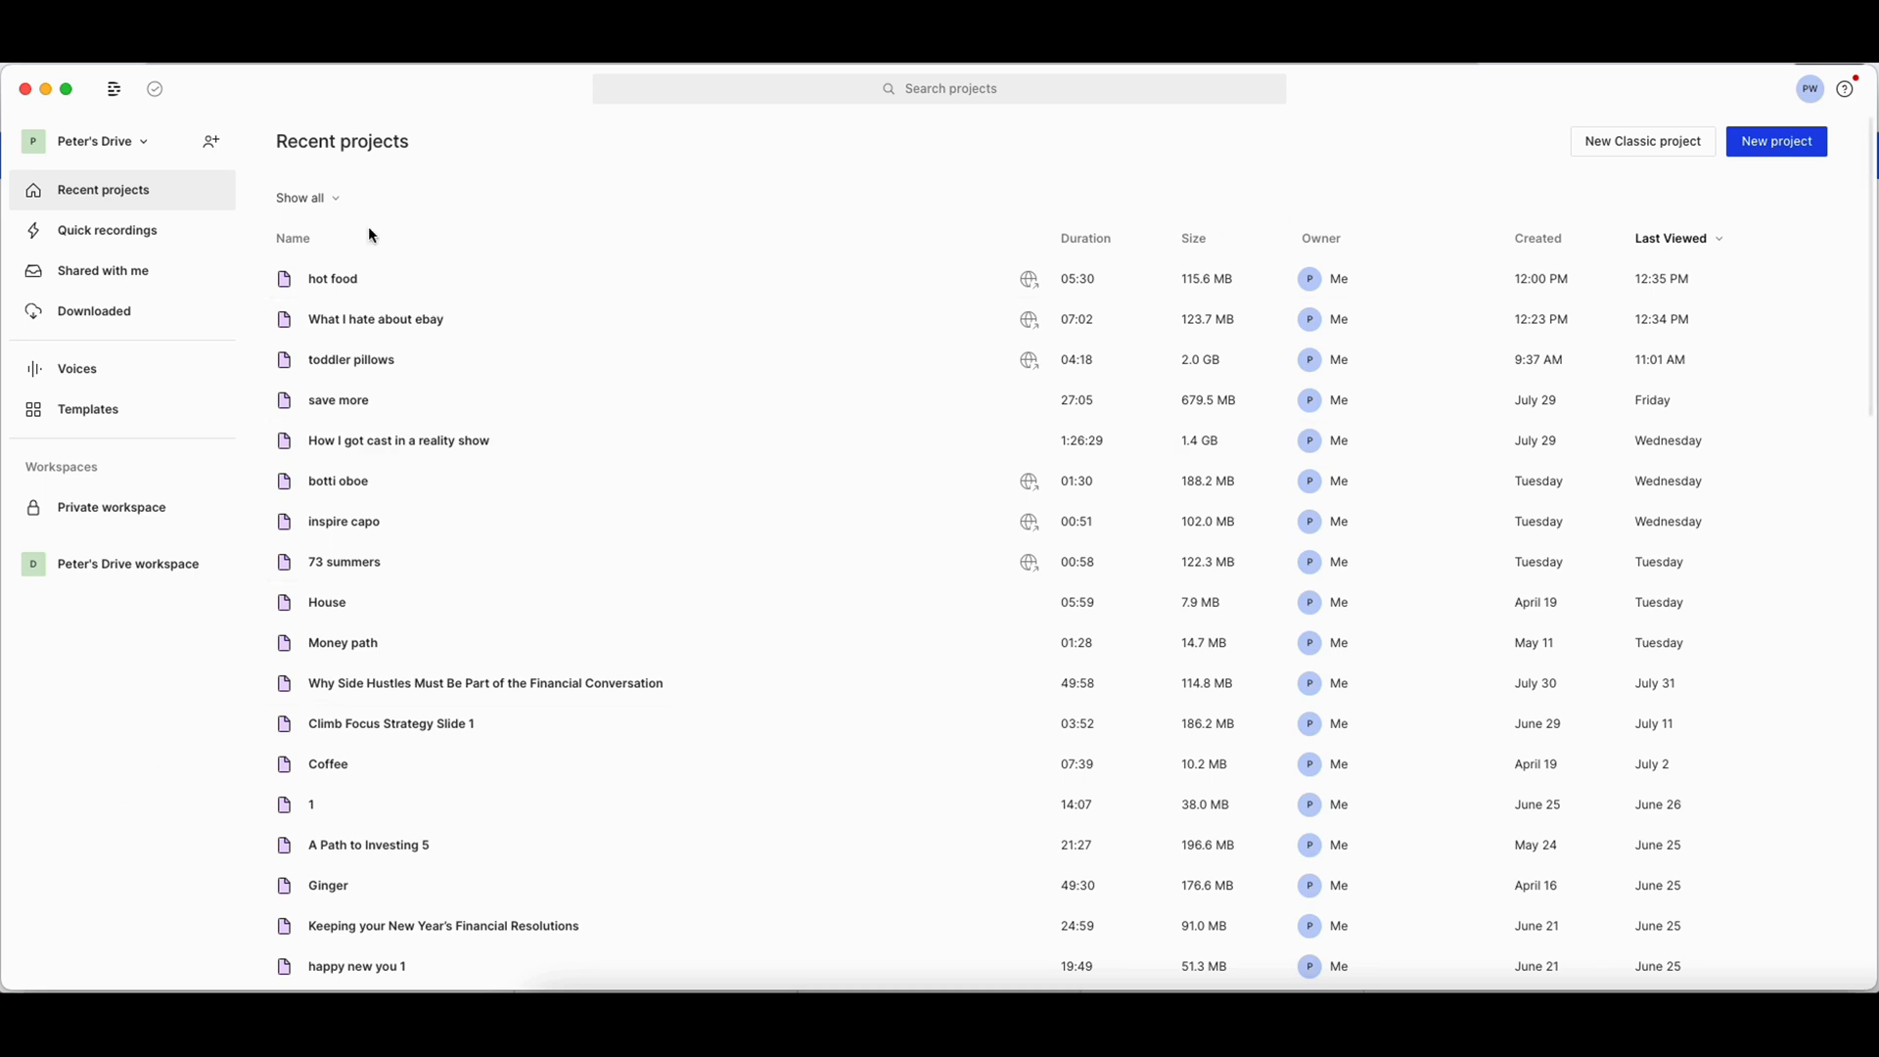
- In the Descript desktop app, create a new project and title the composition "Why I'm sick of the airless tire"
click(1766, 149)
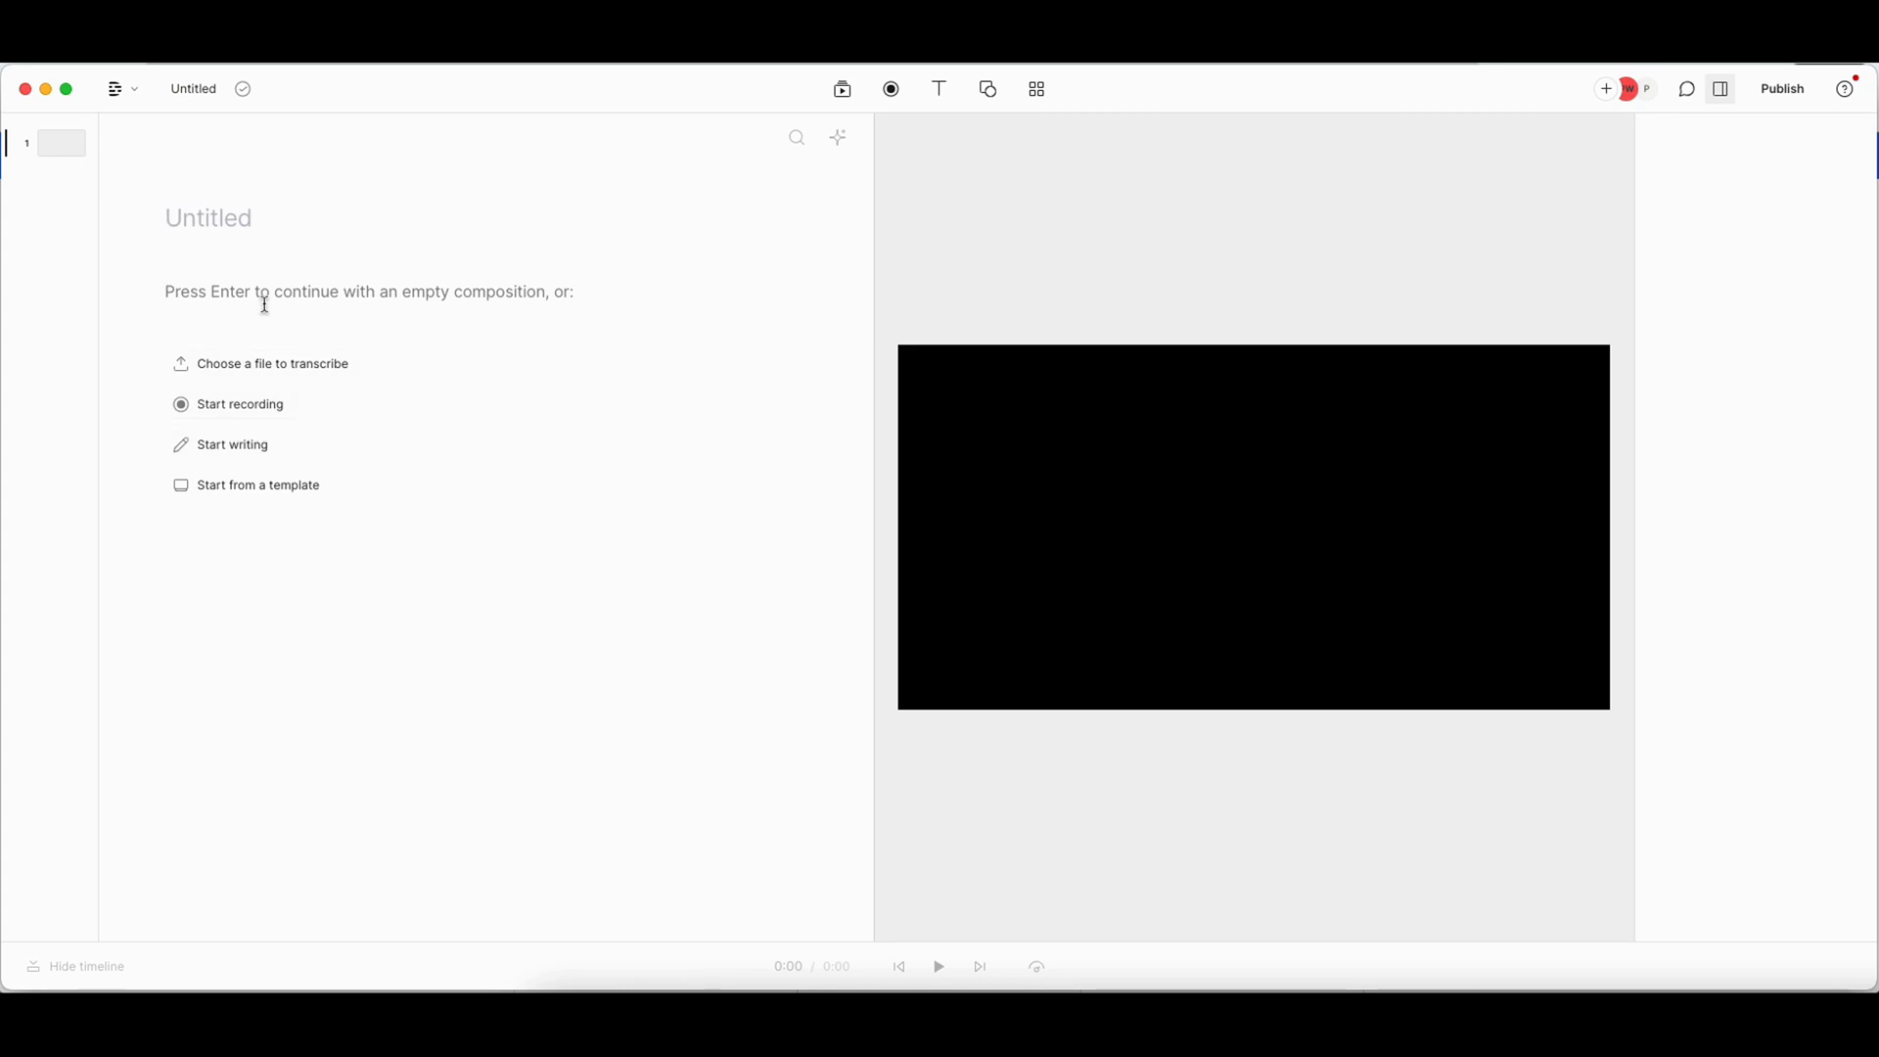
click(218, 211)
text(Why I'm sick)
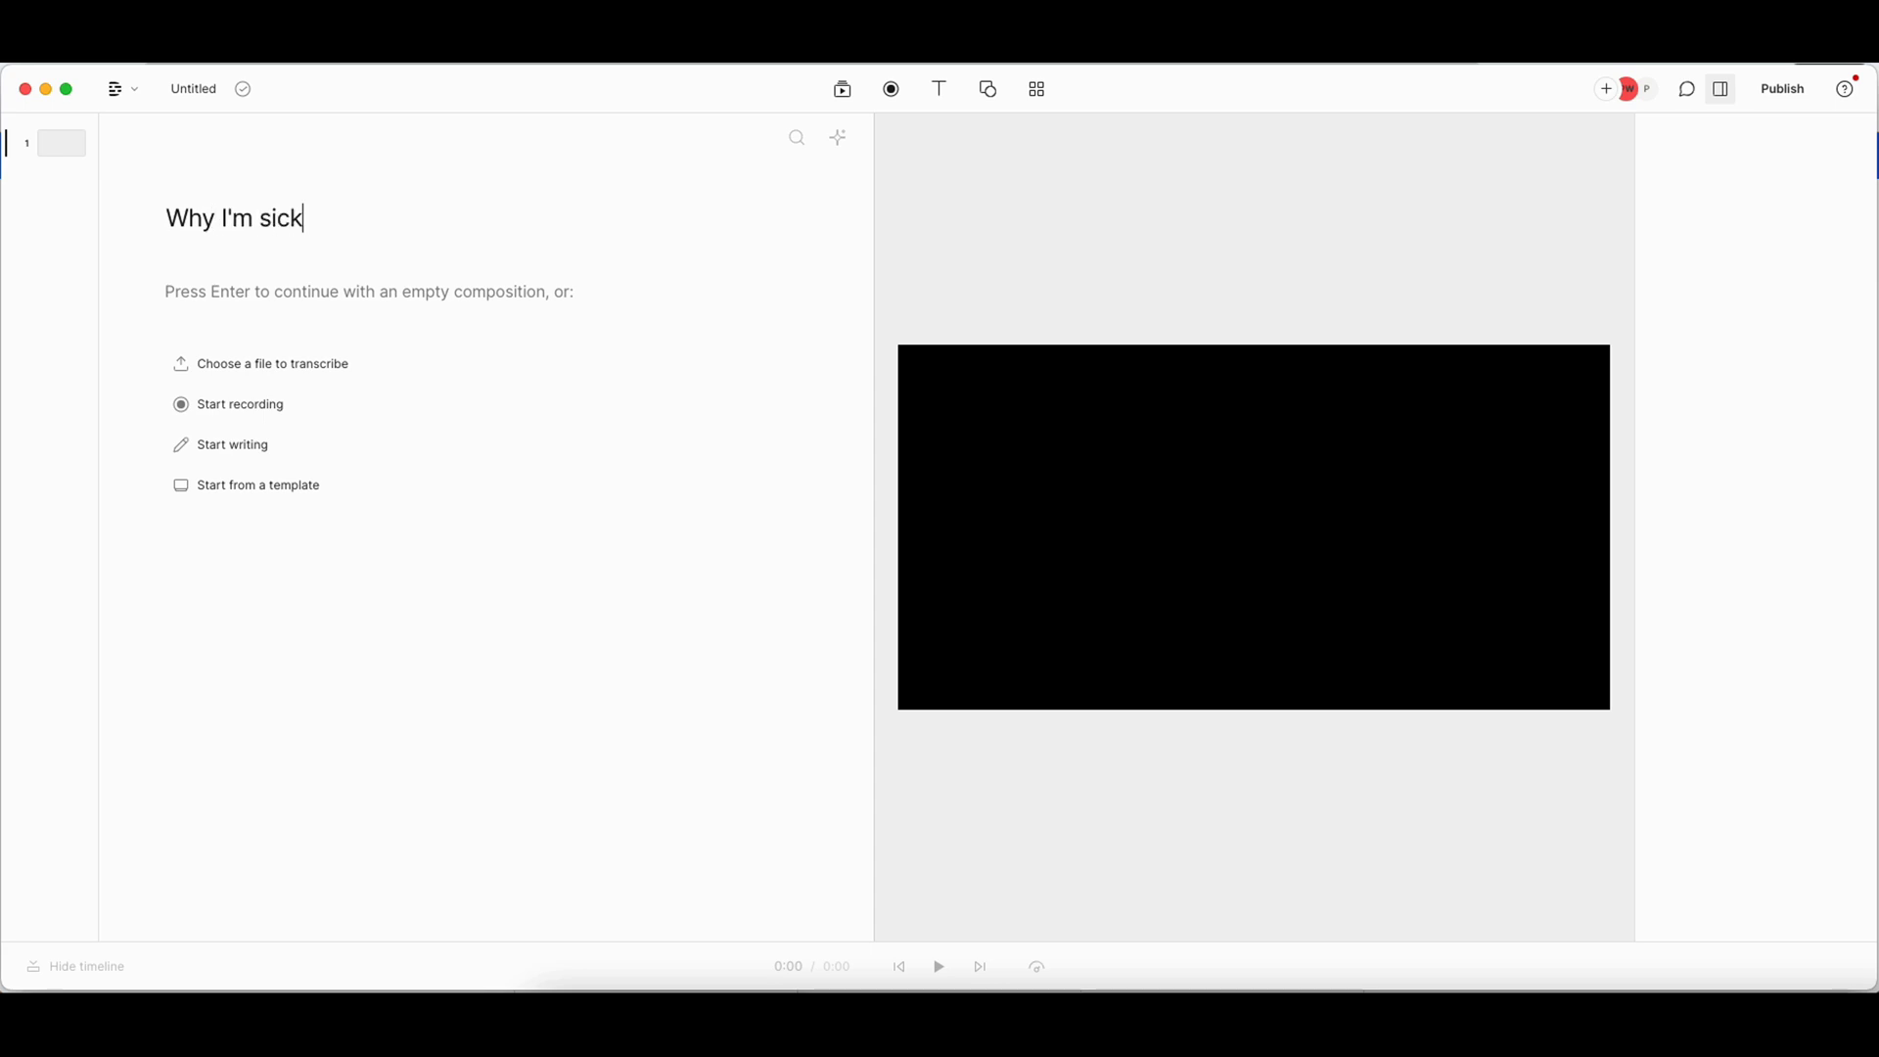
text( of the airless tire)
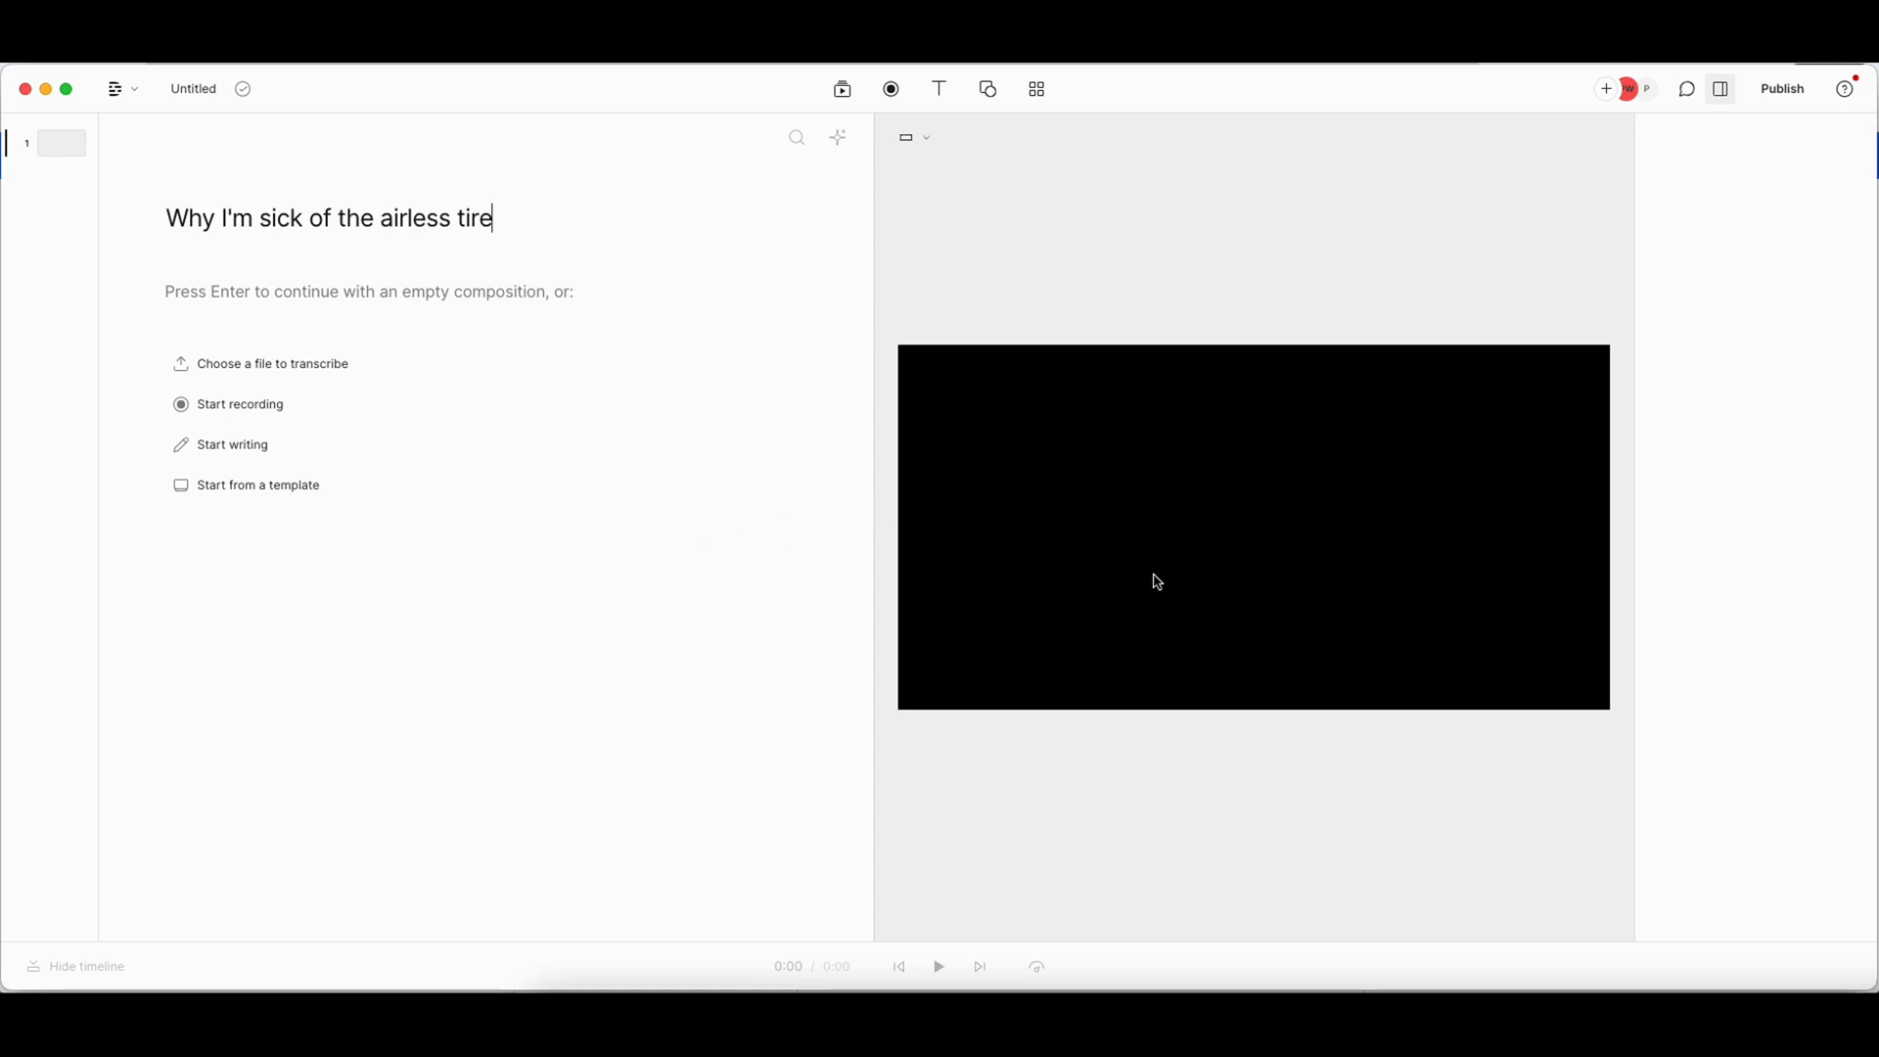
- Record the podcast episode into the script as audio only, using the HyperX Quadcast microphone
click(229, 410)
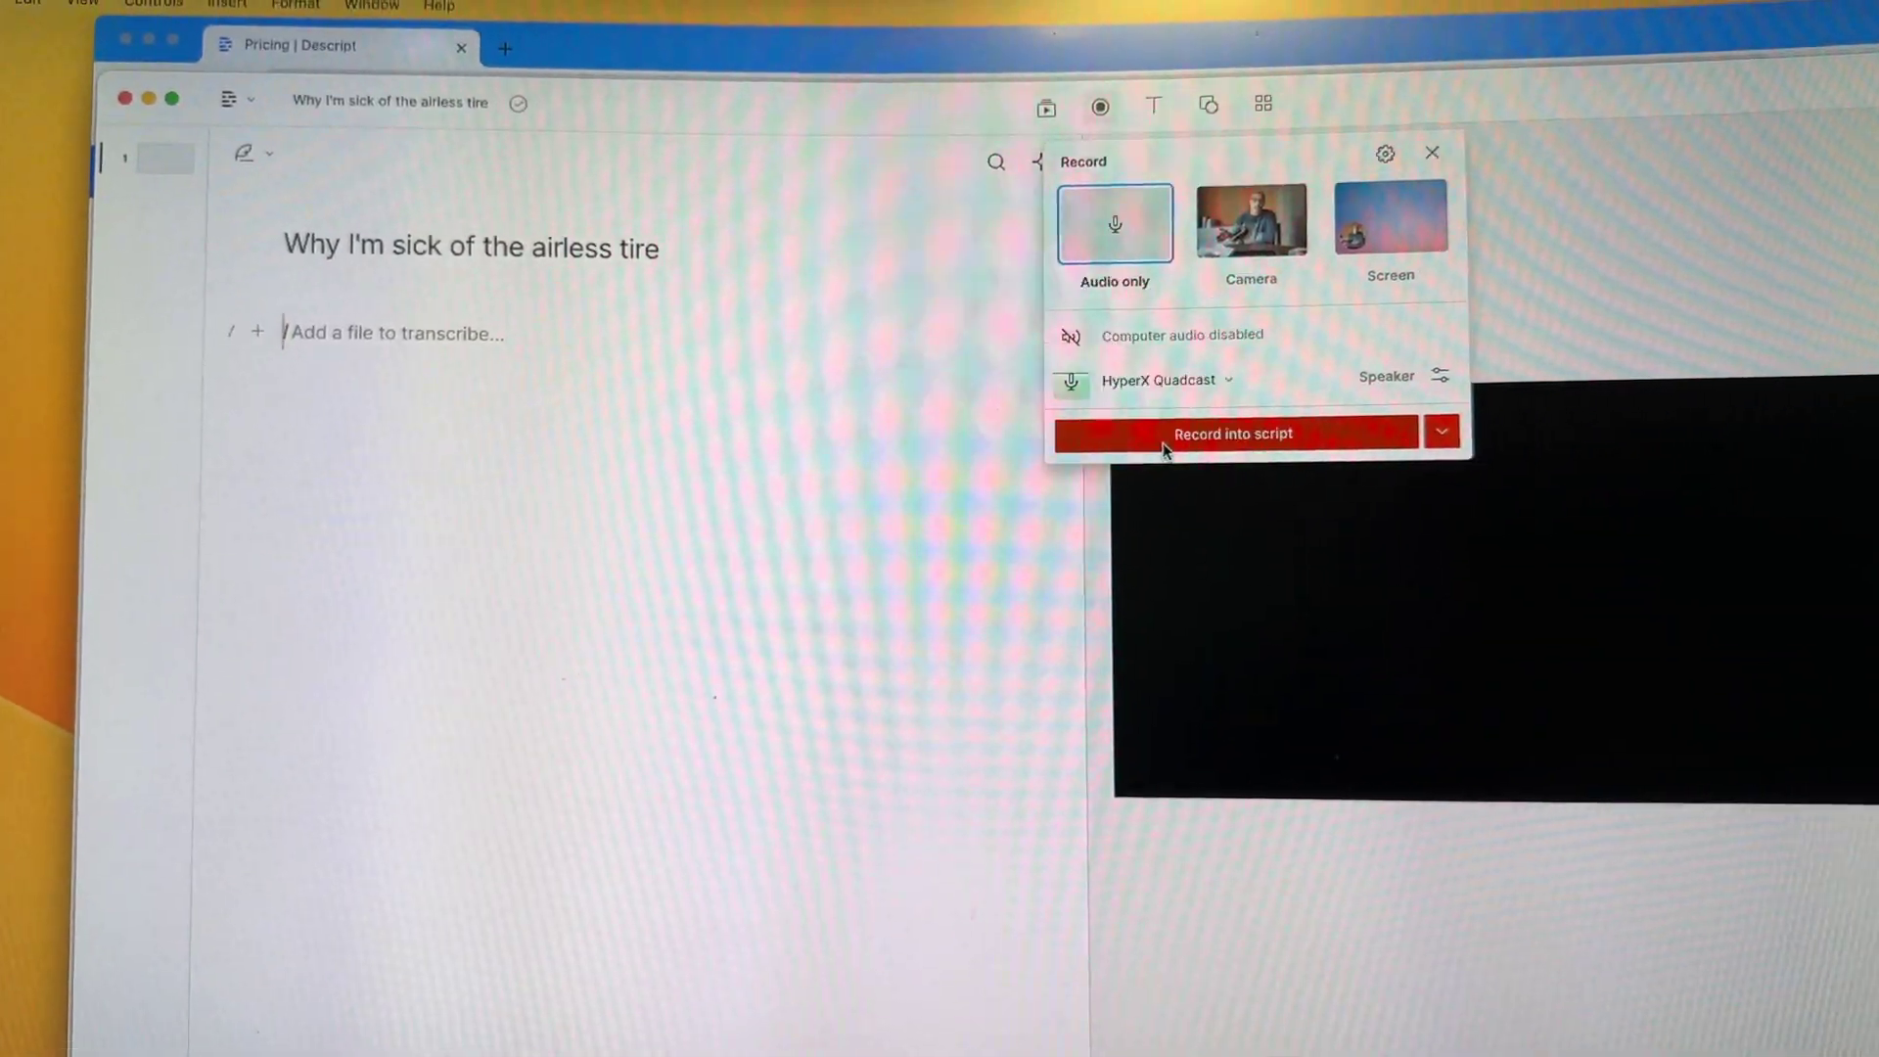
click(1221, 442)
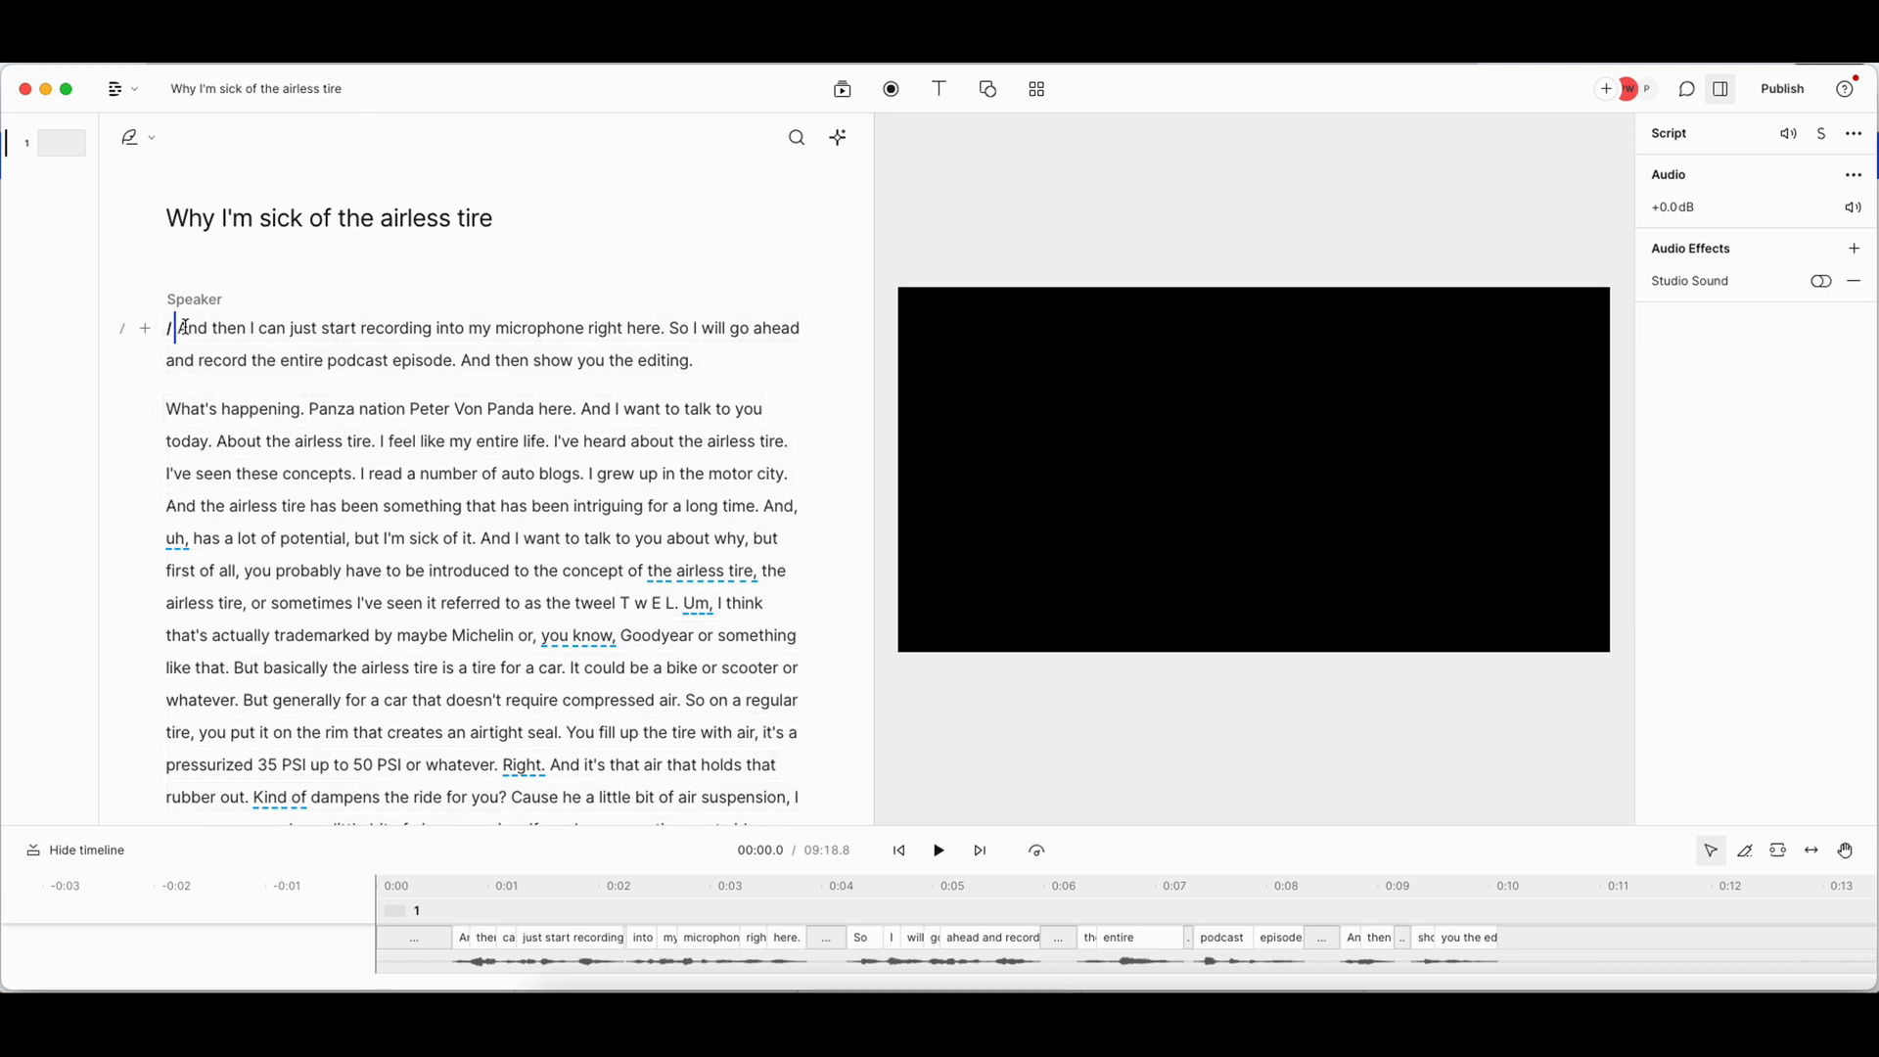
- Delete the opening paragraph of the transcript, from "And then I can just start recording" to "show you the editing."
drag(184, 328, 711, 352)
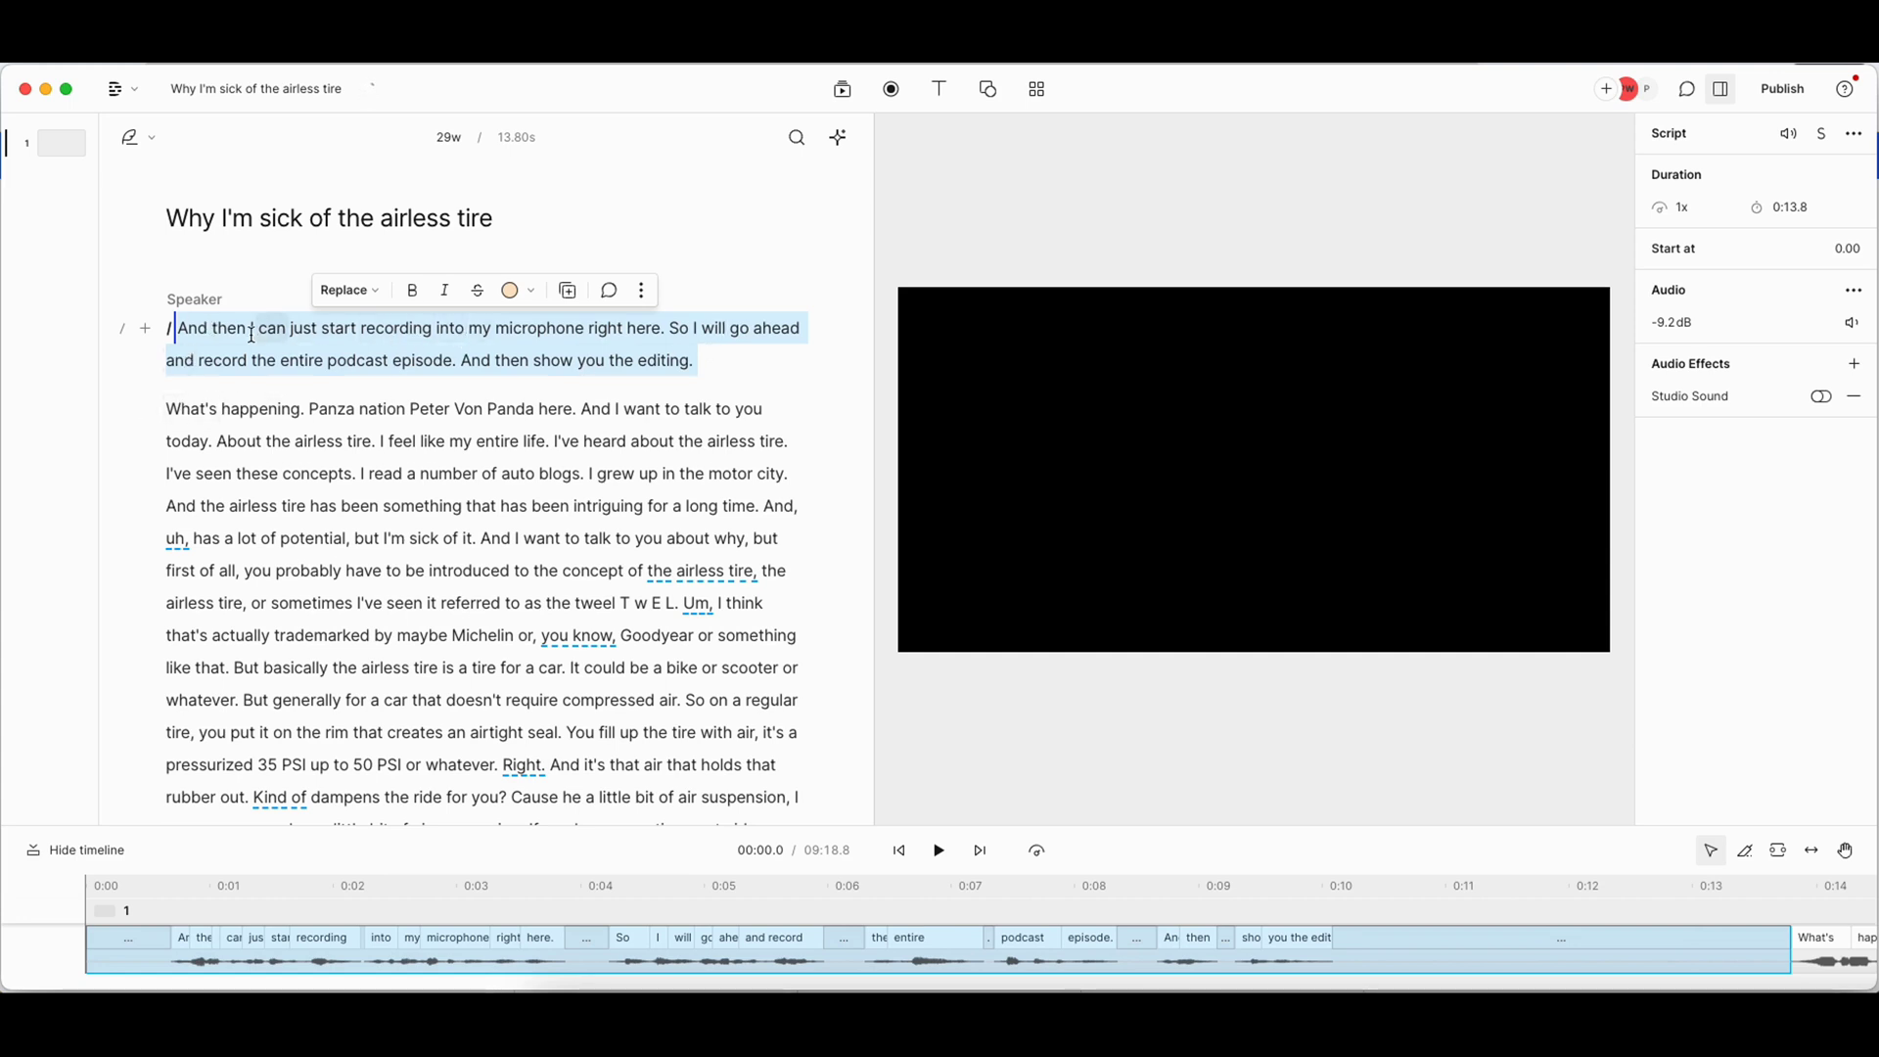
click(192, 331)
drag(179, 328, 724, 353)
key(BackSpace)
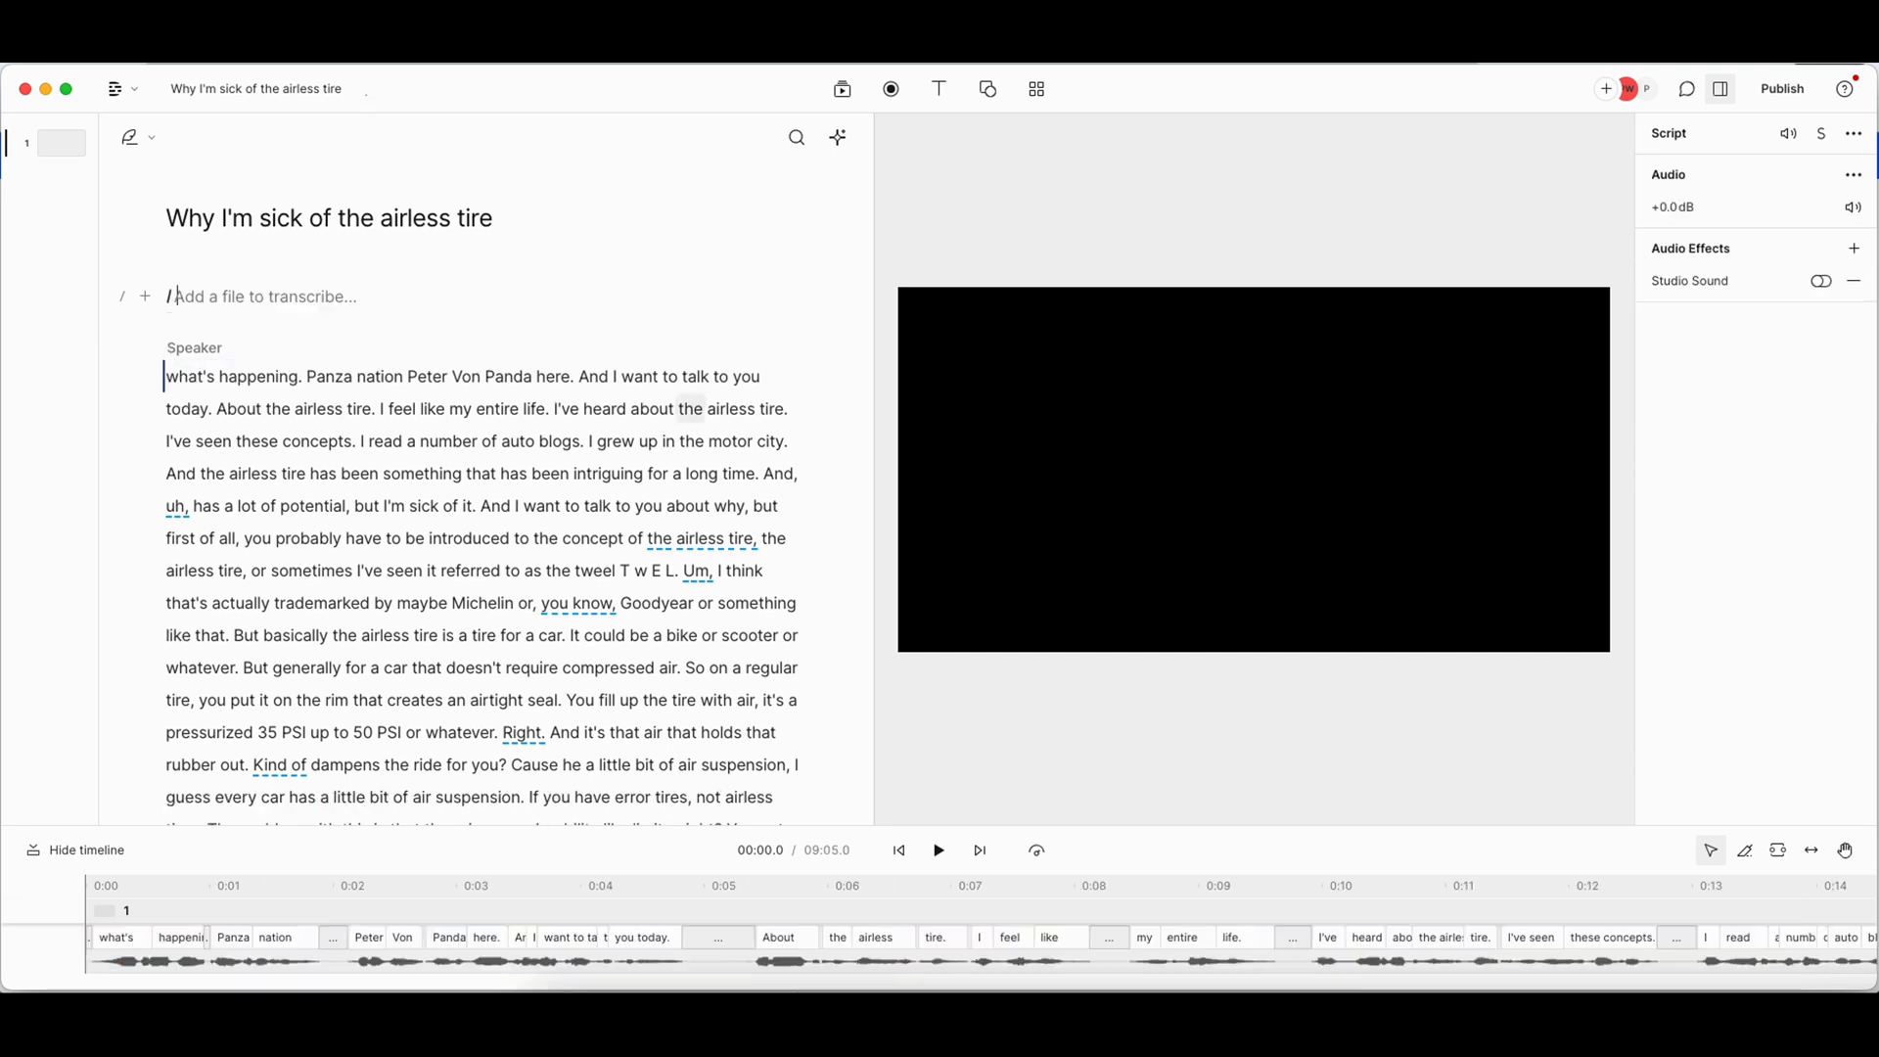
- Play the first seconds of the recording from the start of the remaining script, then stop playback
click(172, 379)
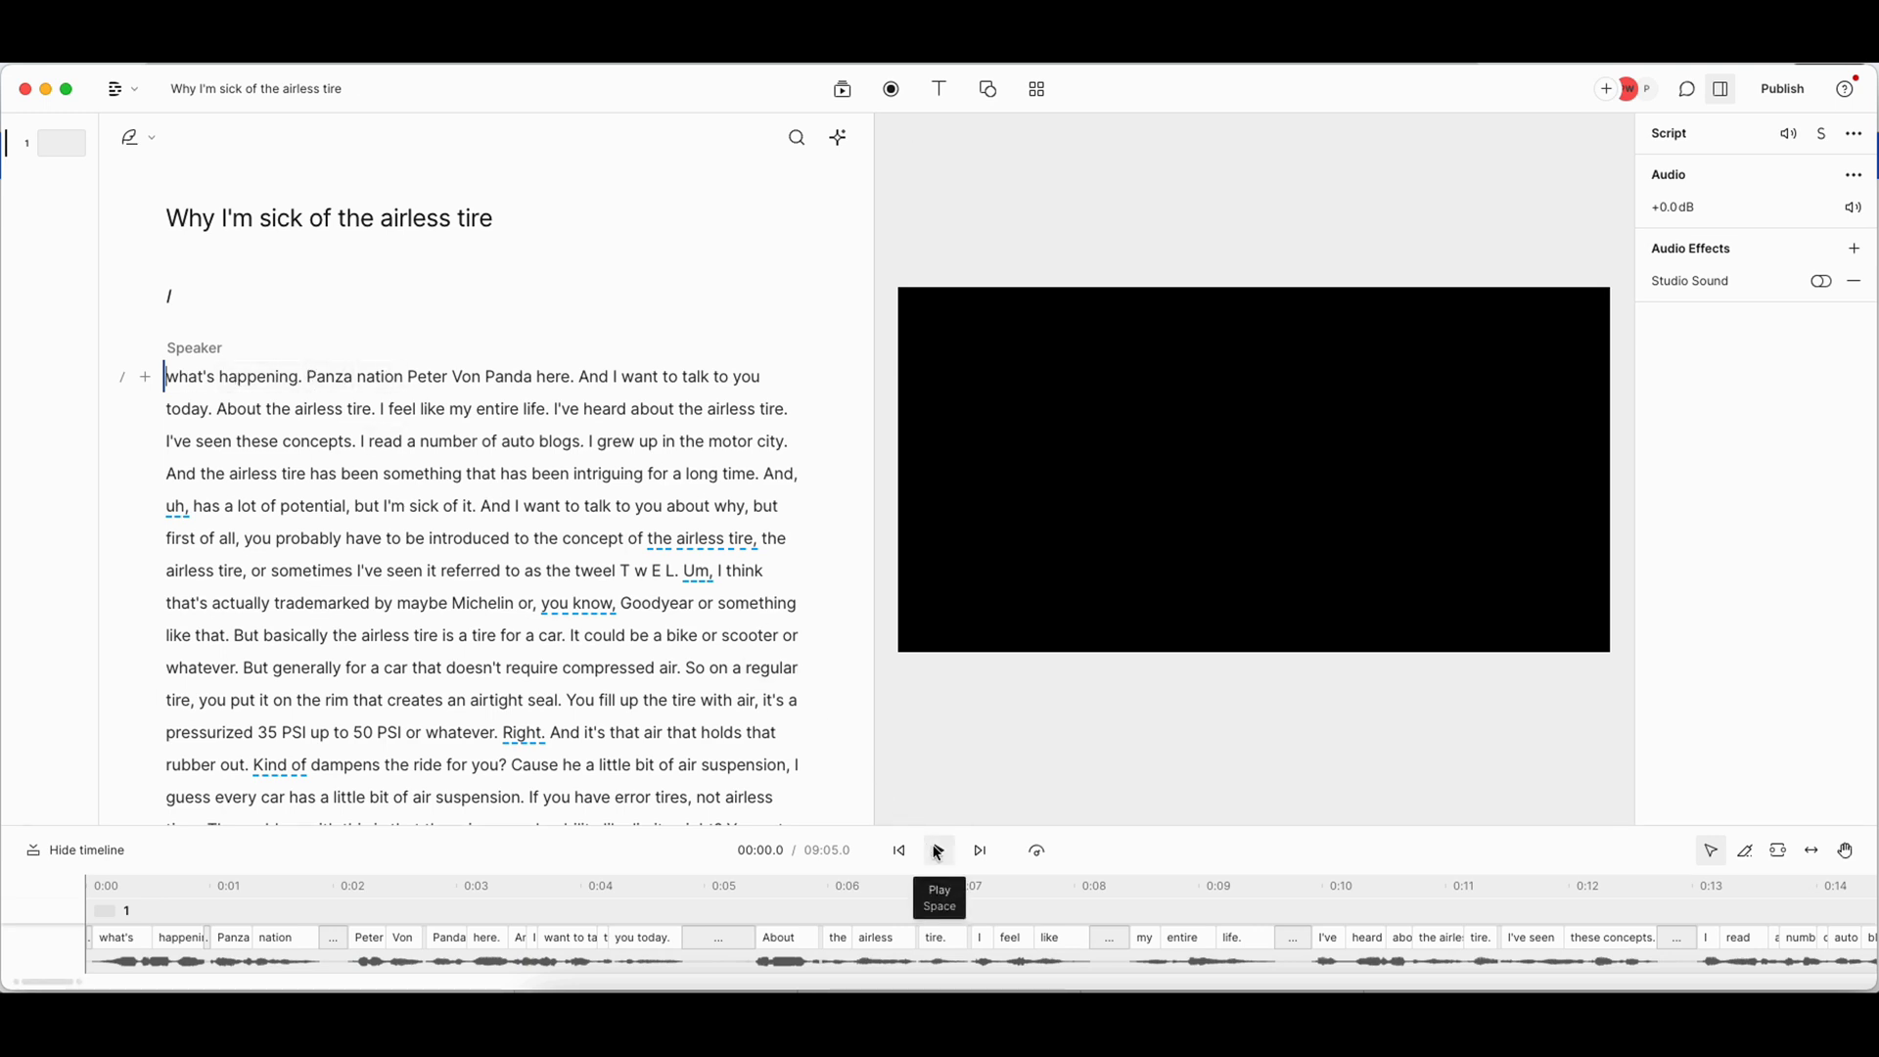
click(937, 852)
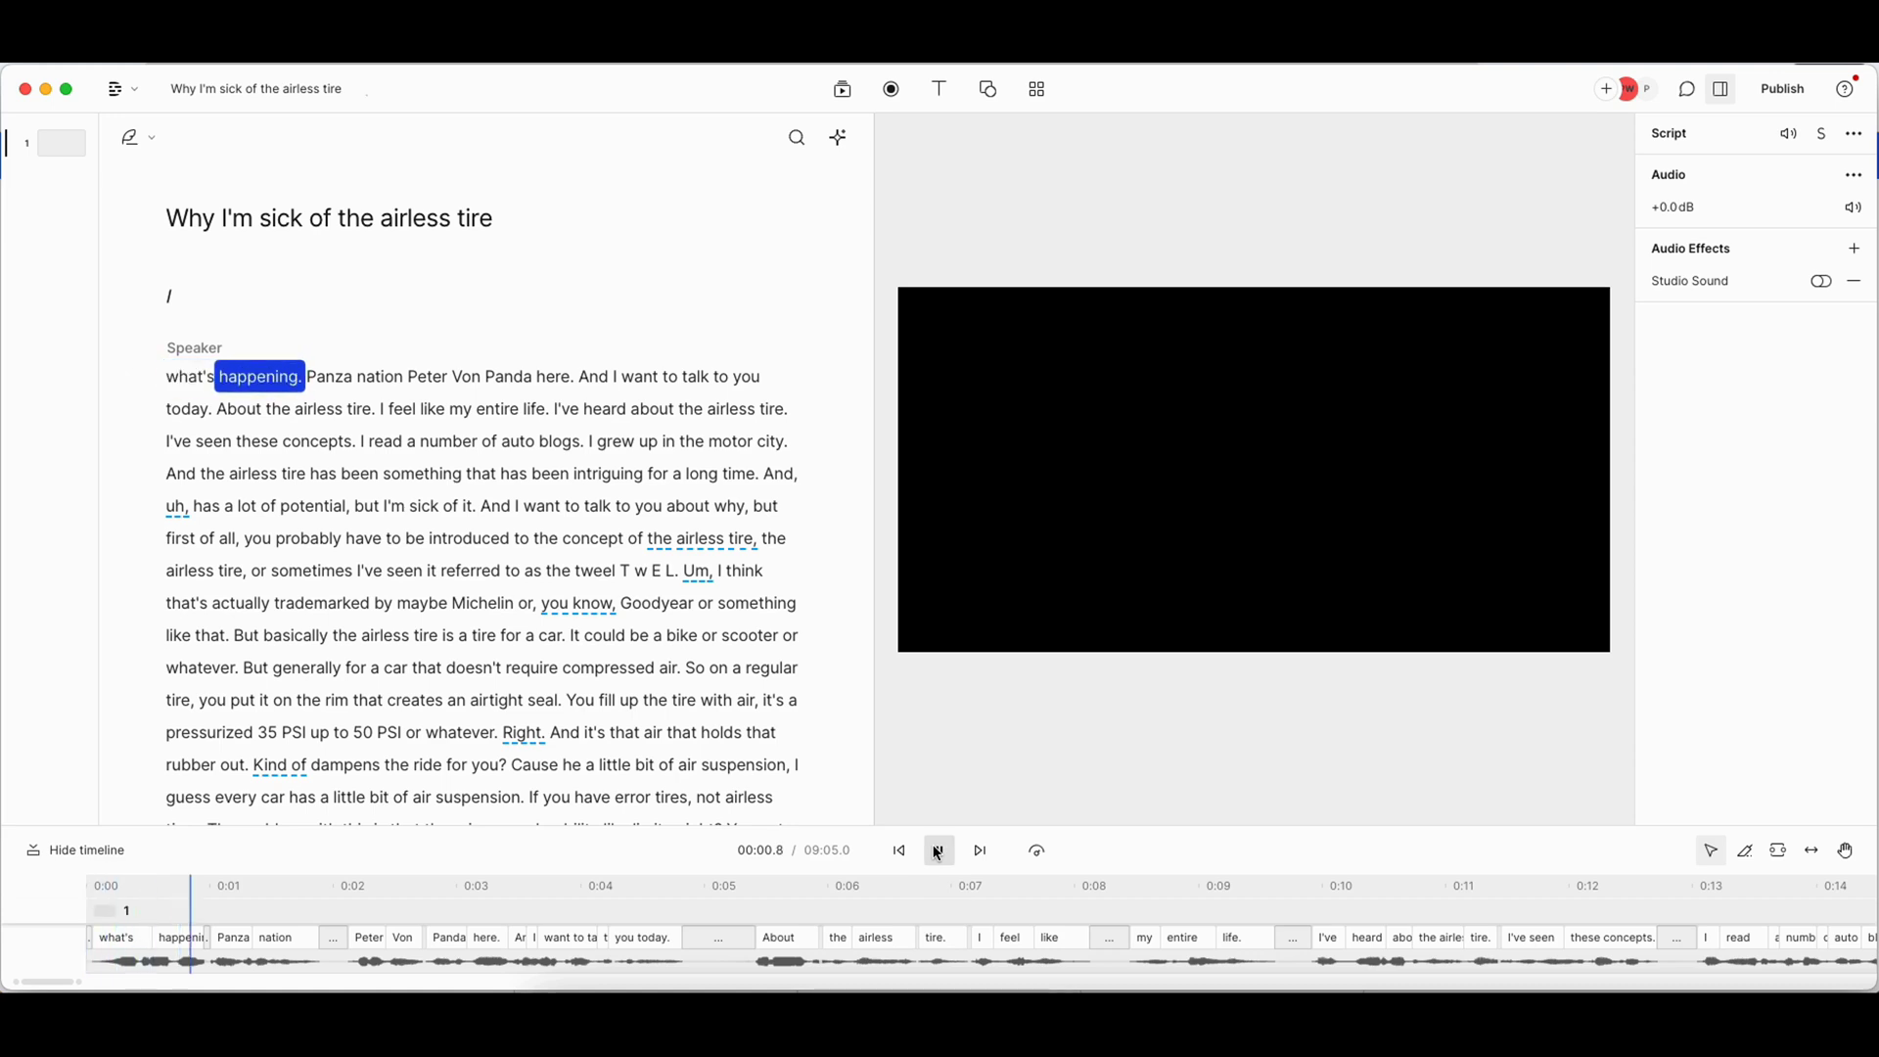
click(938, 852)
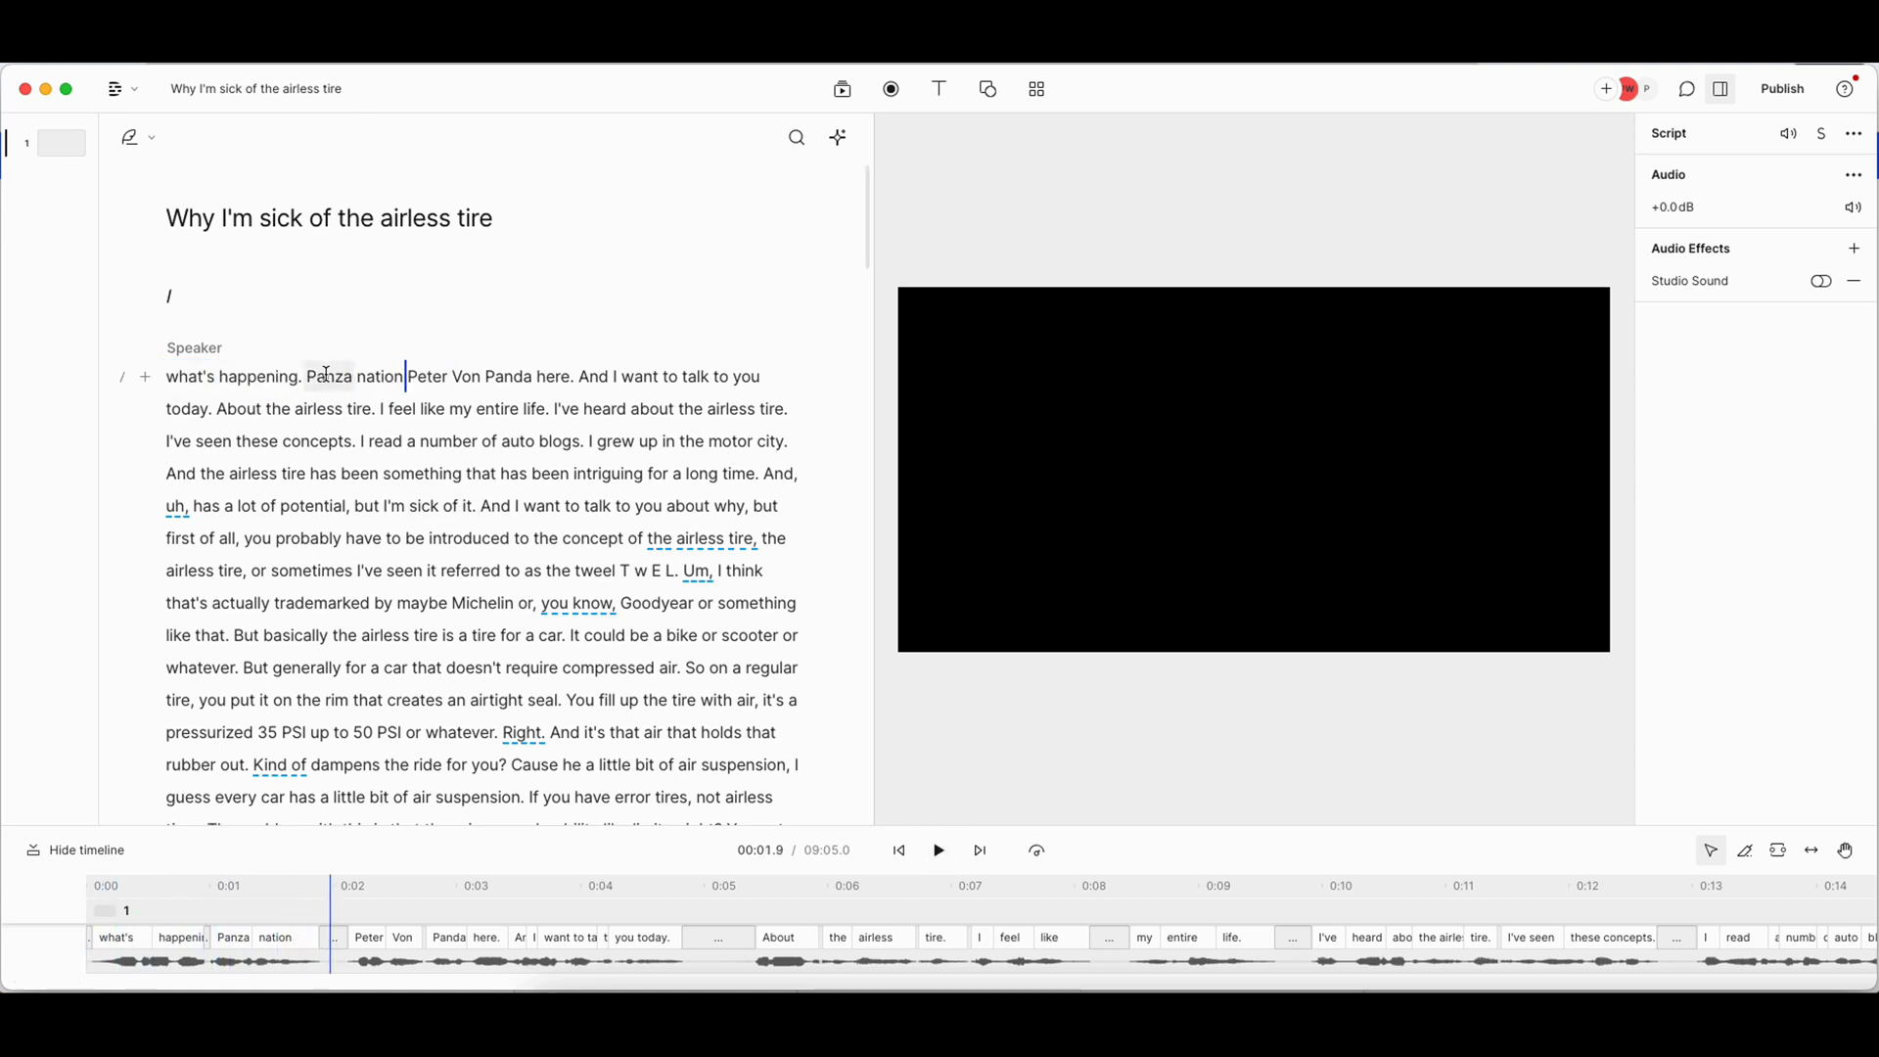
- Correct the transcribed words "Panza nation" in the first line to "pandanation"
drag(325, 375, 401, 376)
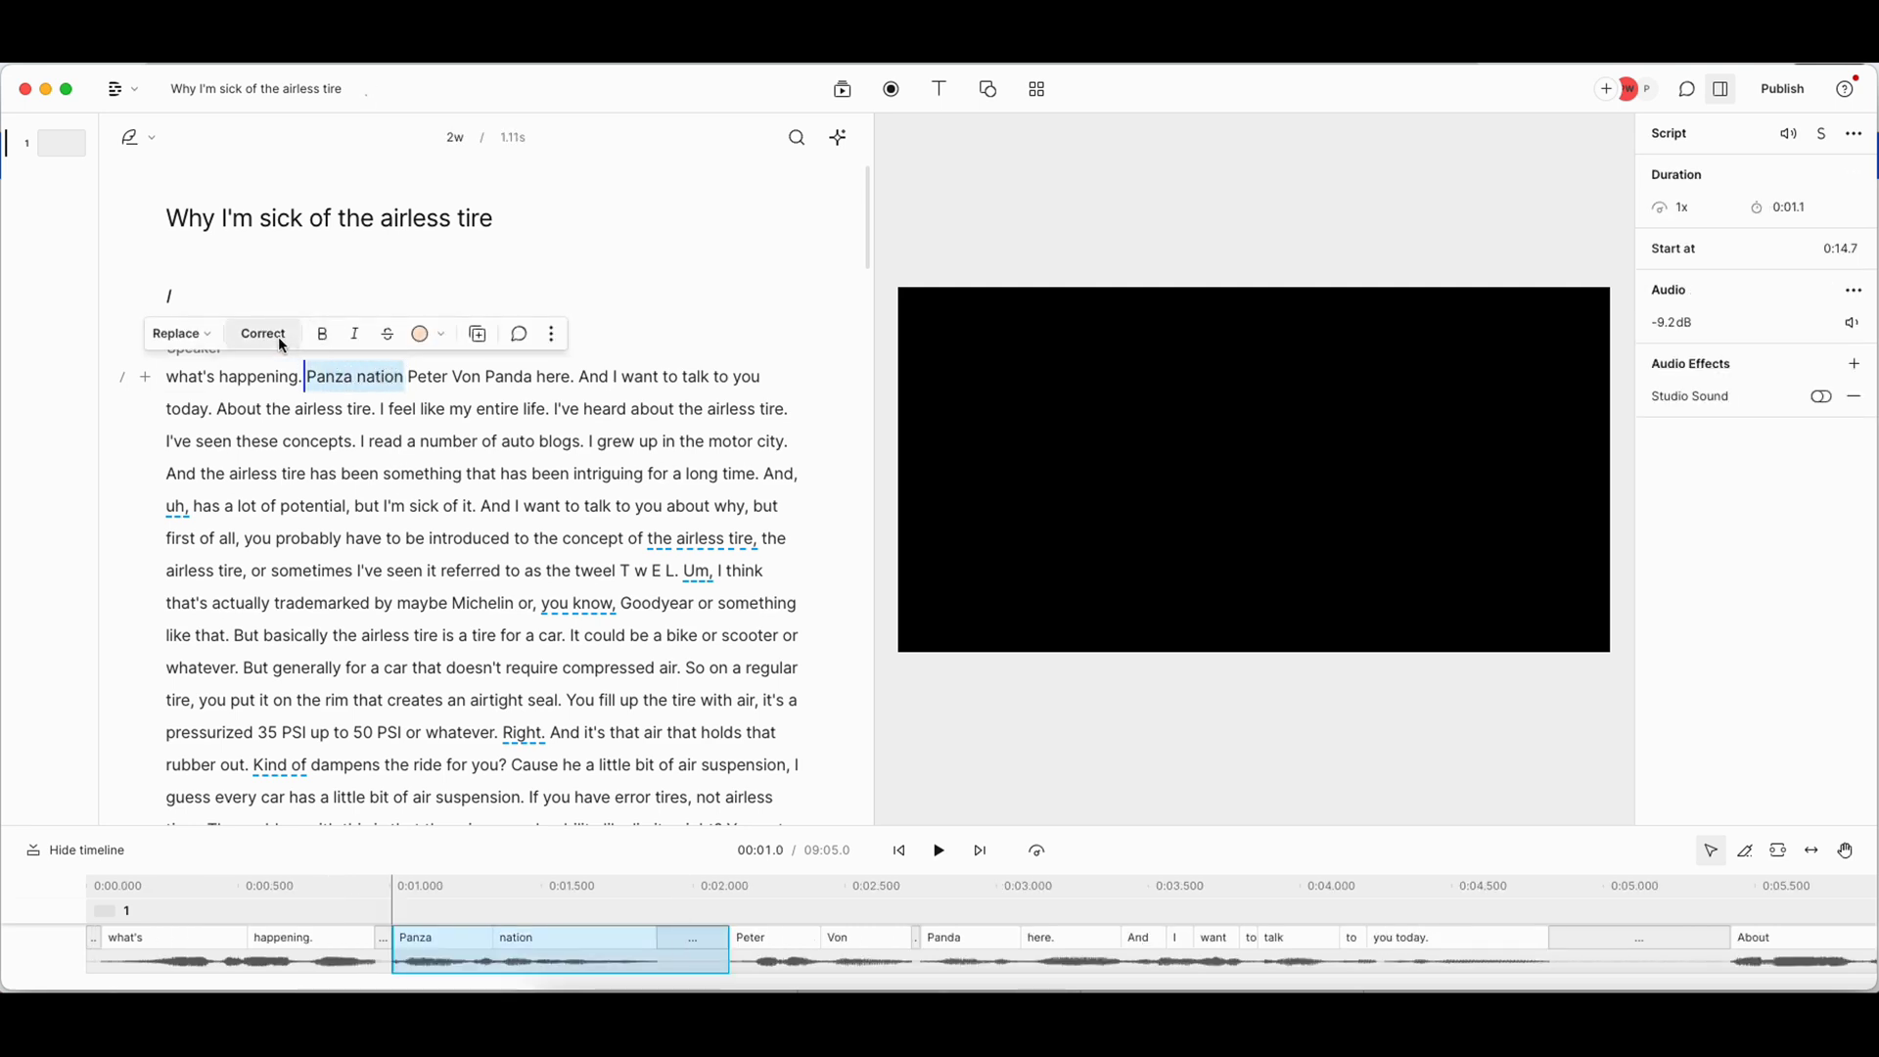
click(264, 334)
text(panda)
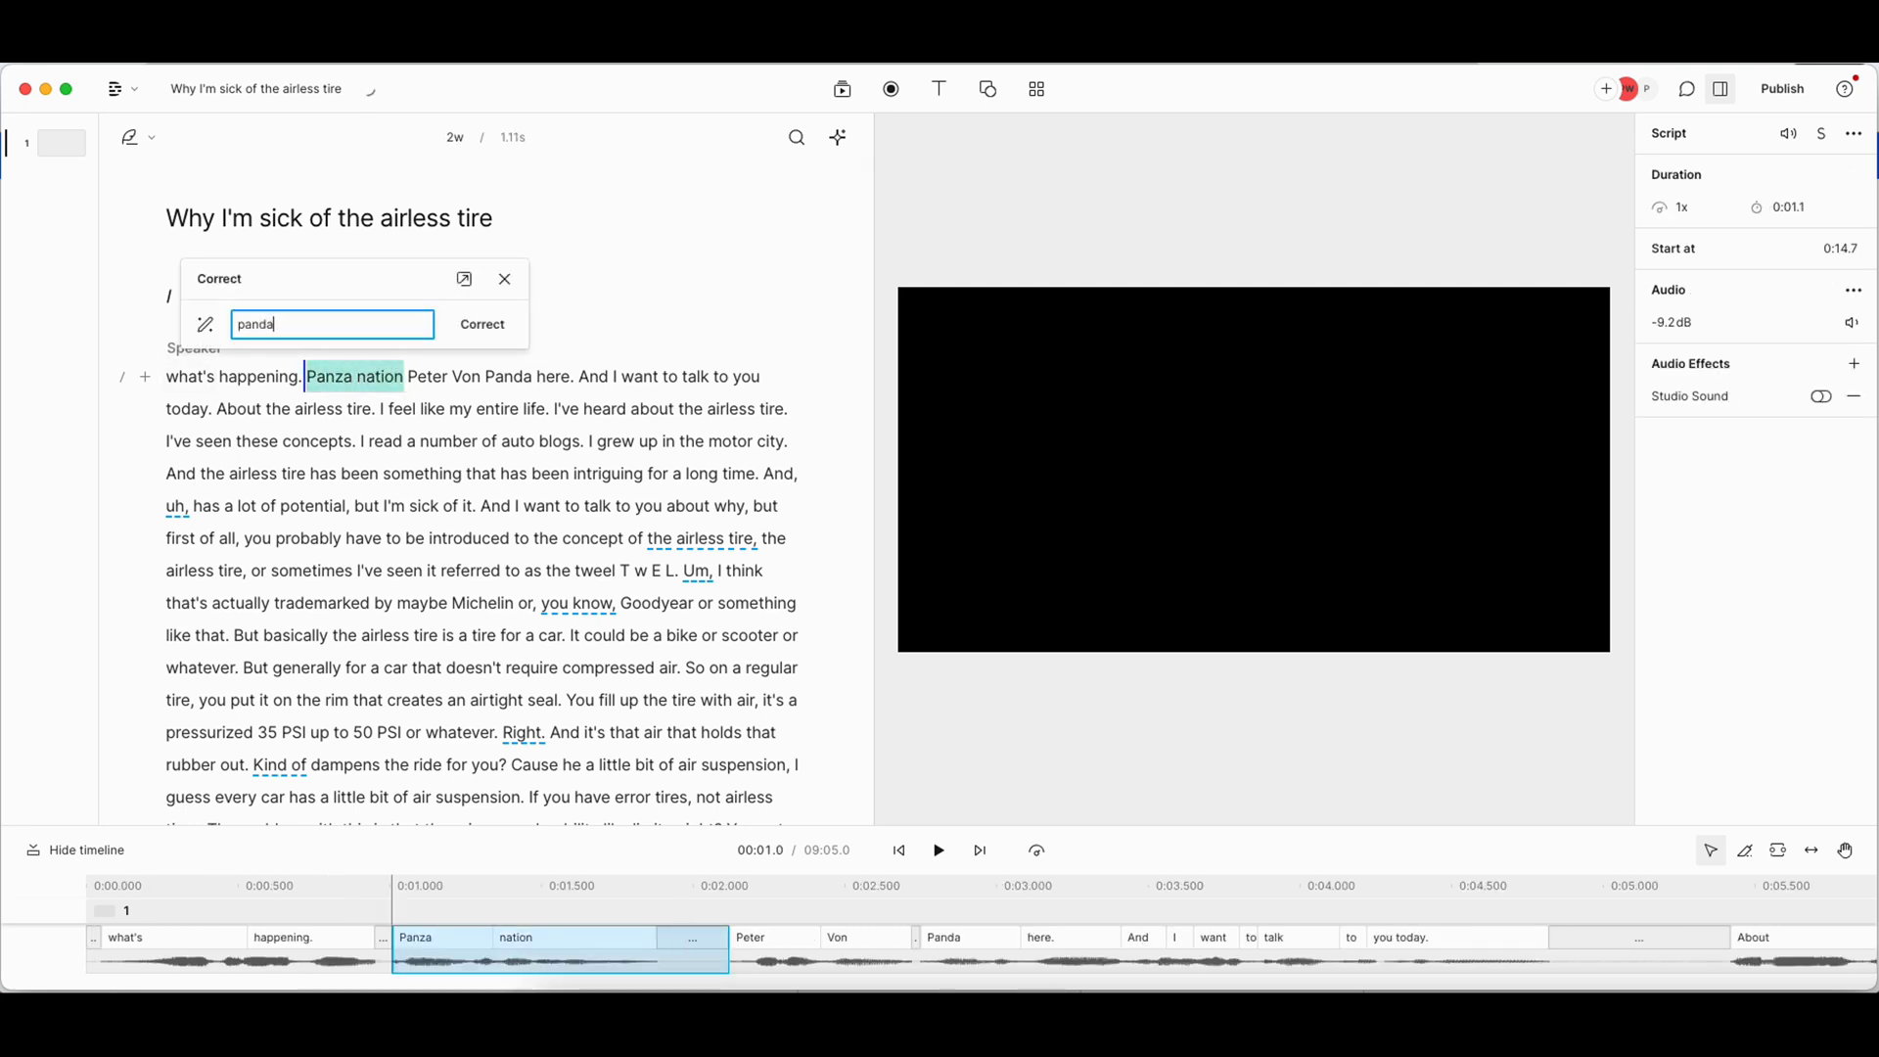
text(nation)
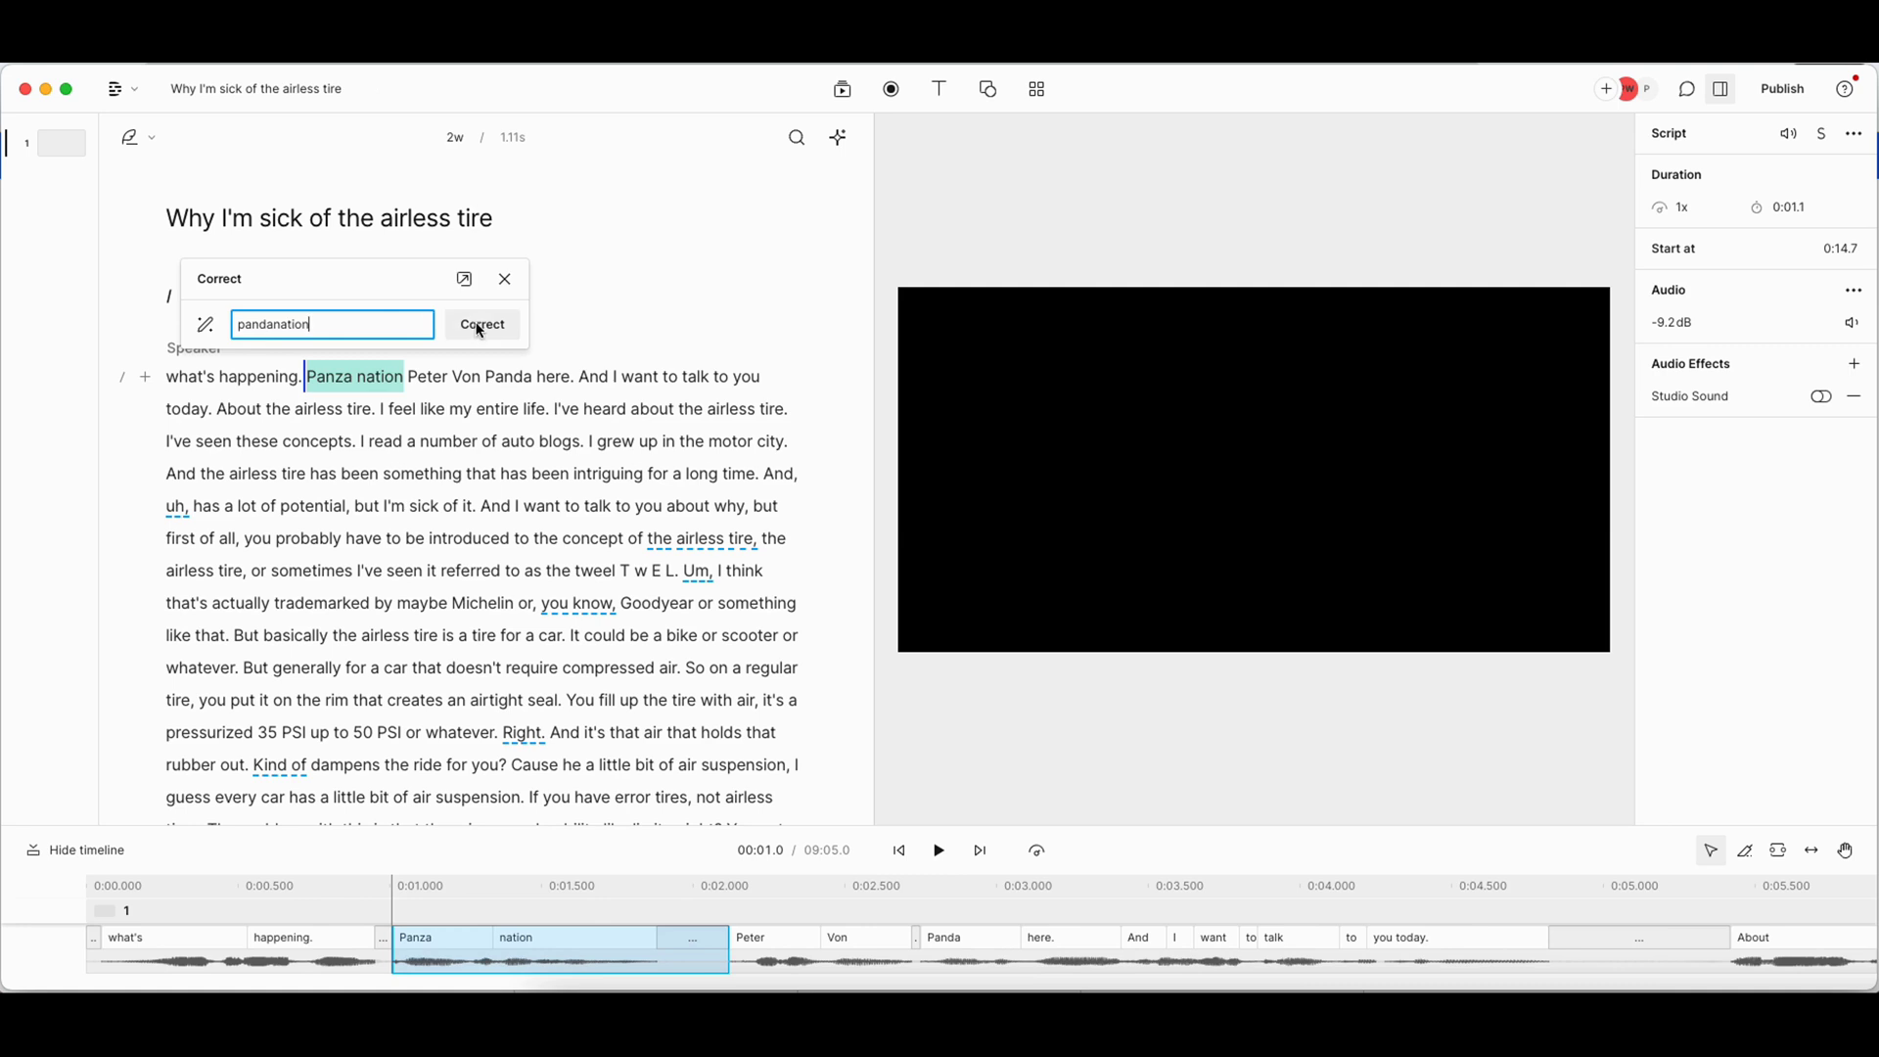
click(478, 323)
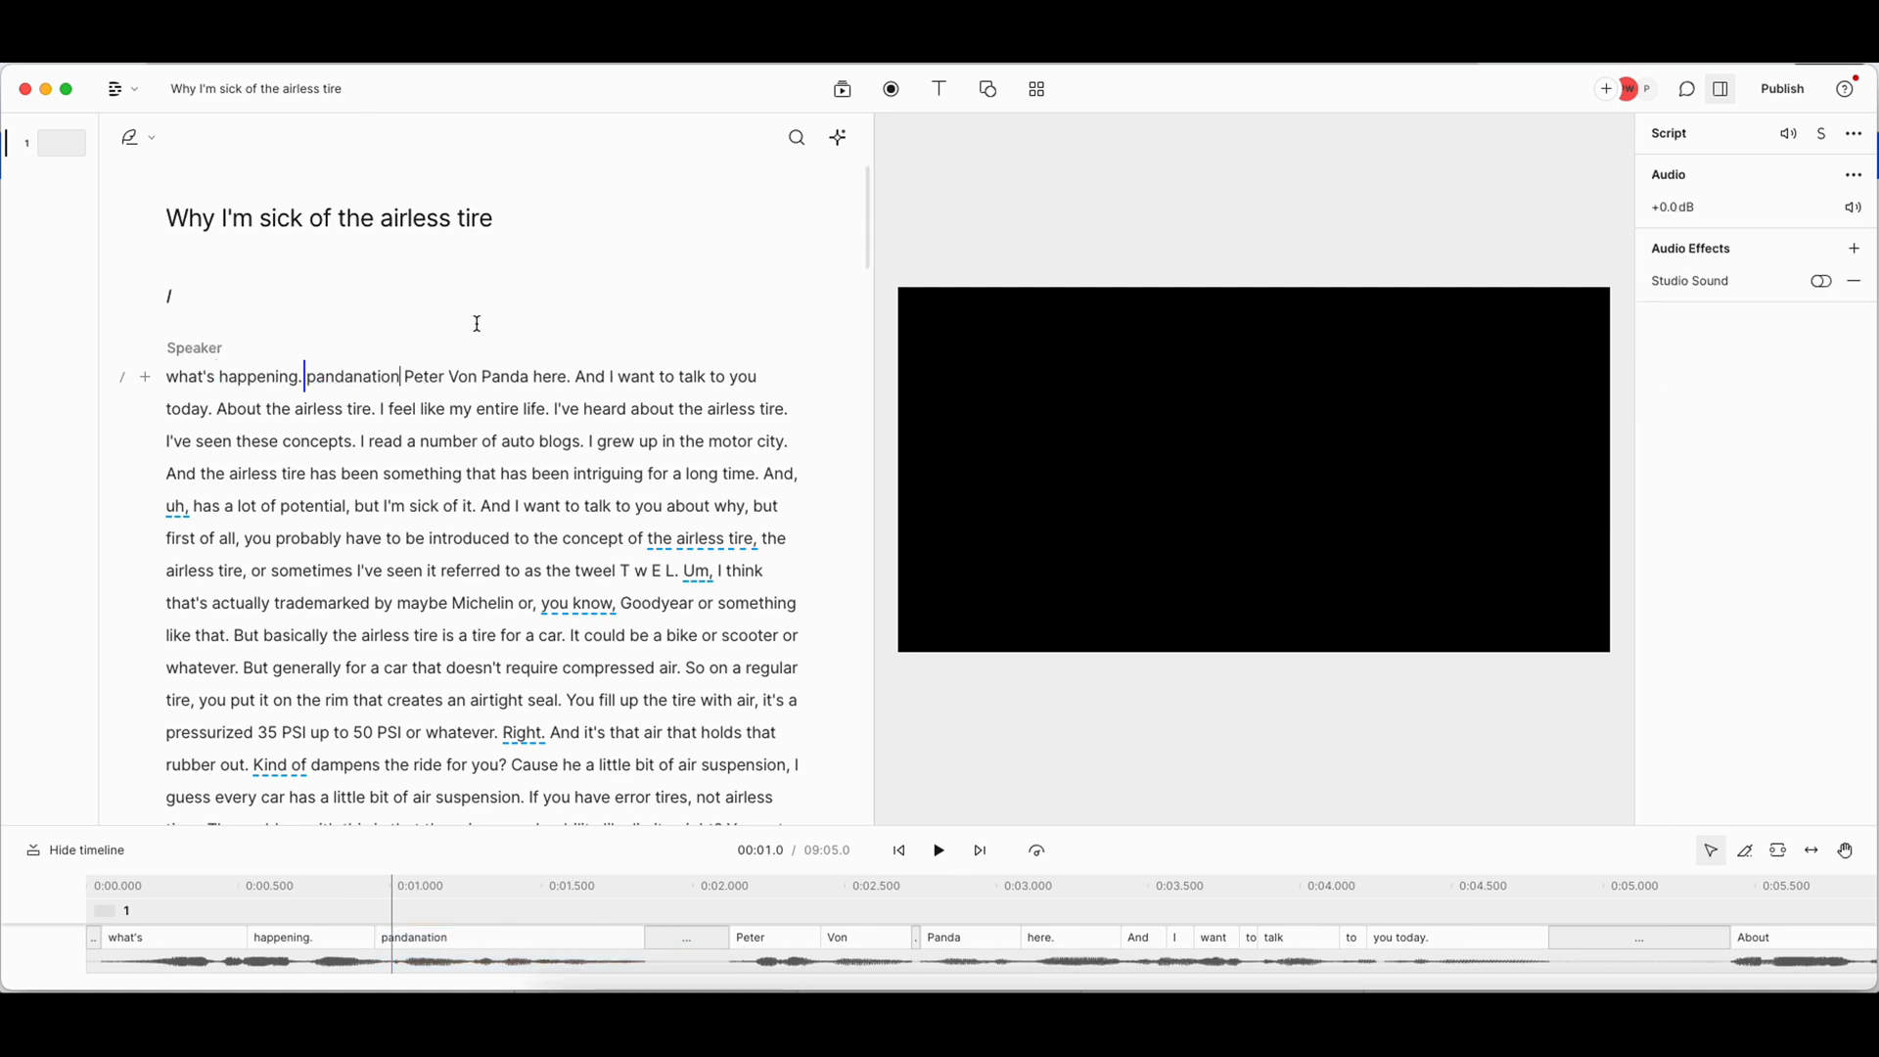
- Step through the words after "pandanation" and examine the script for underlined filler words
click(349, 377)
key(alt+Right)
key(alt+Right)
key(alt+Right)
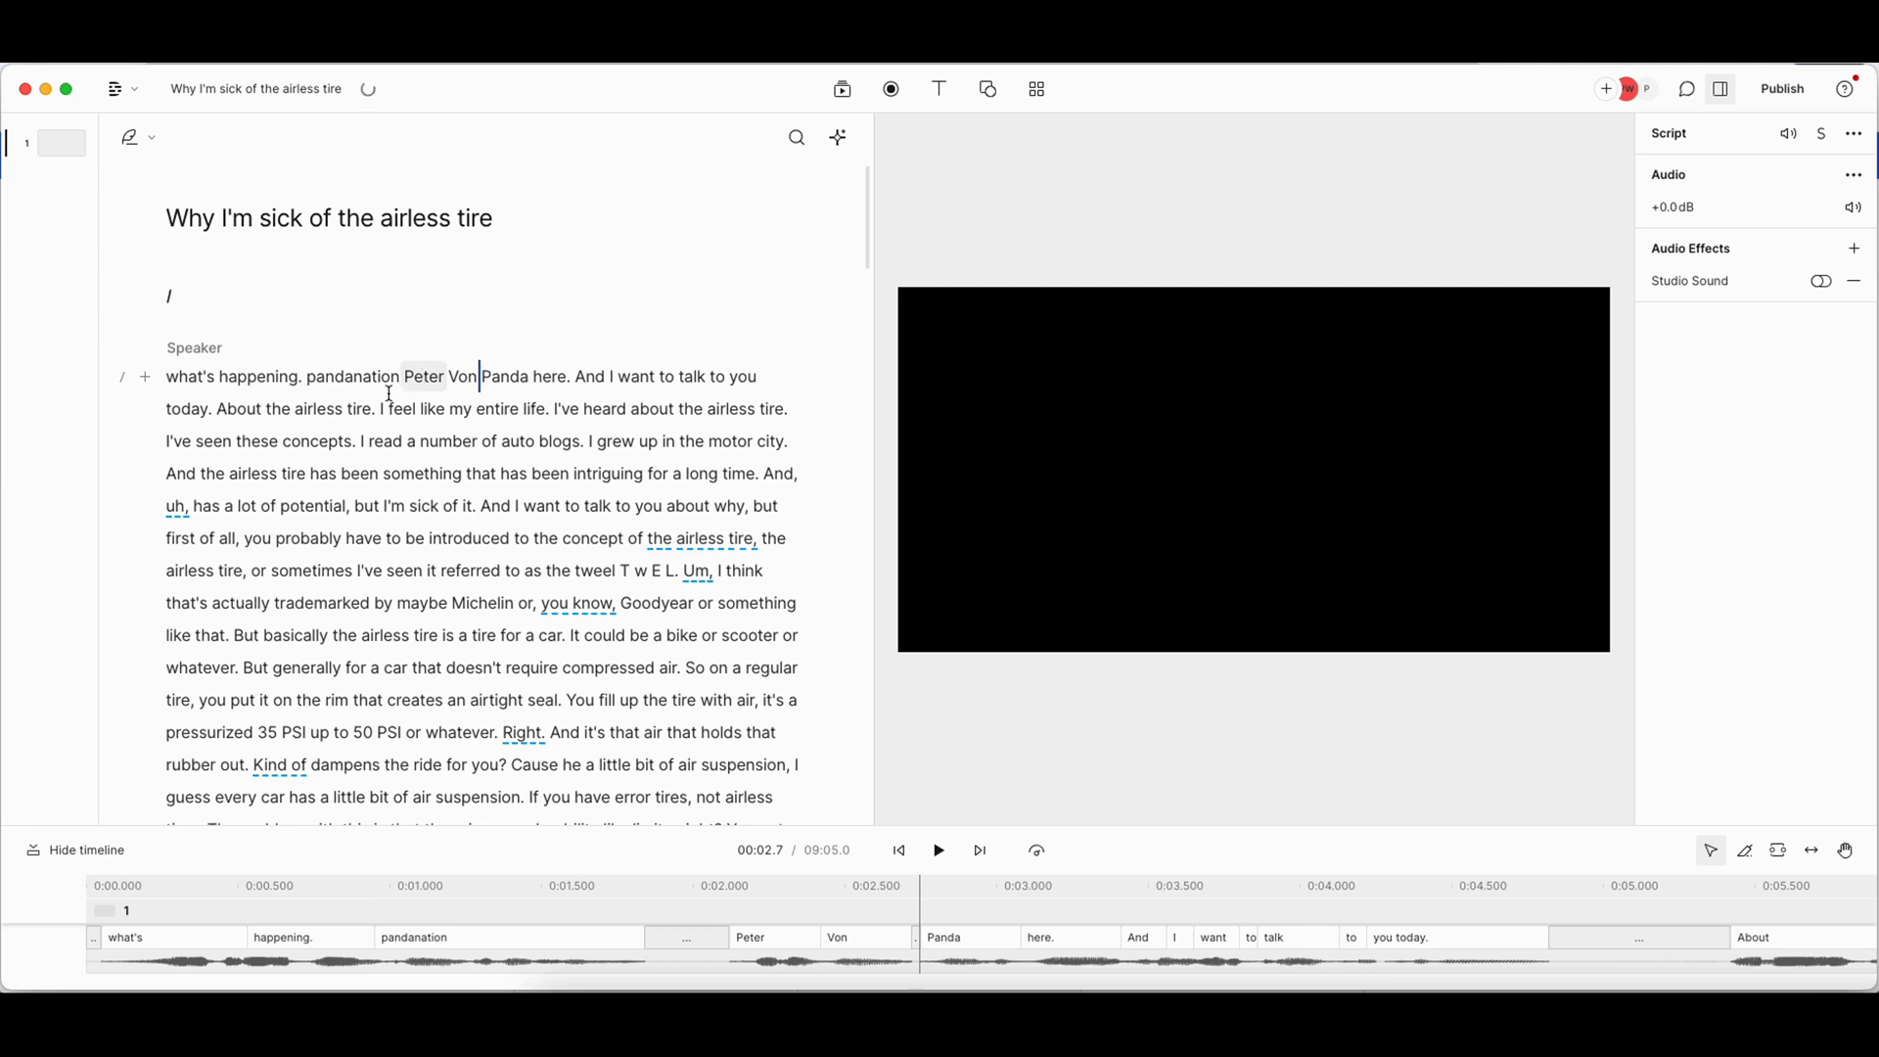
click(409, 380)
click(486, 379)
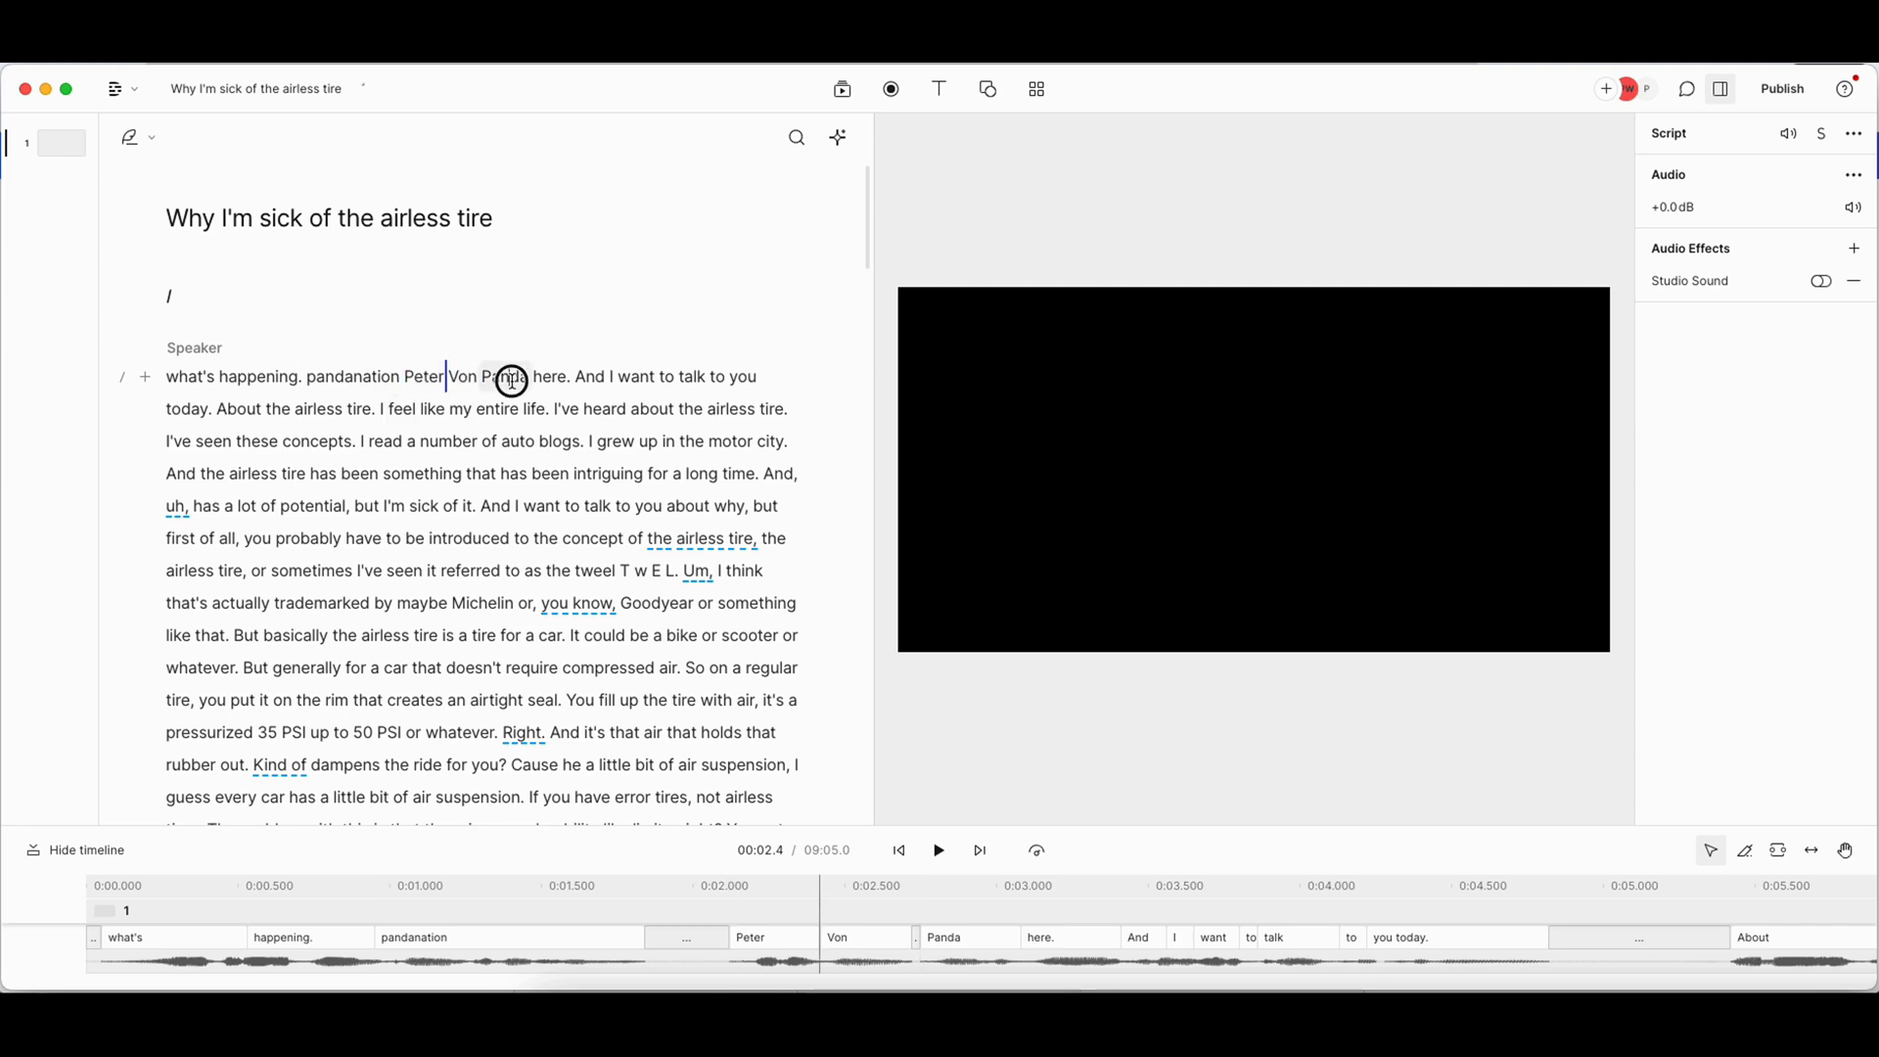
click(419, 377)
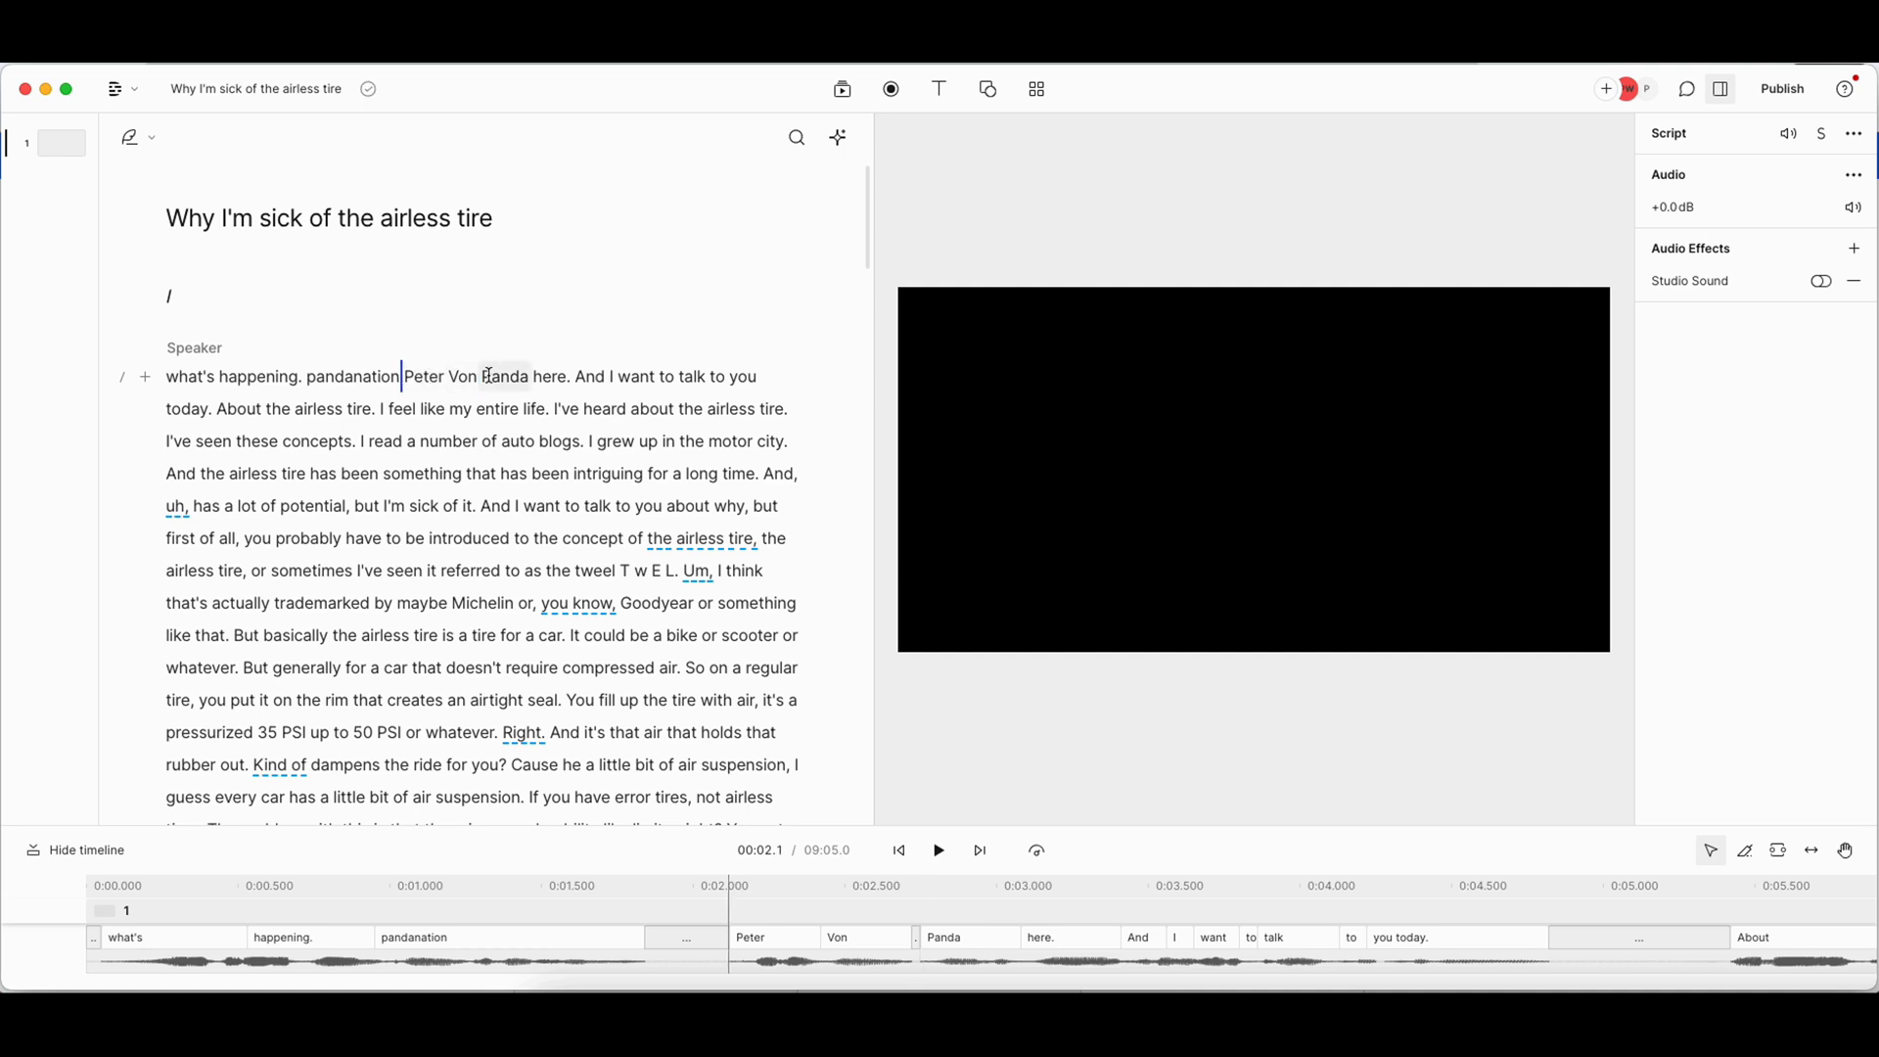
scroll(437, 479, down, 5)
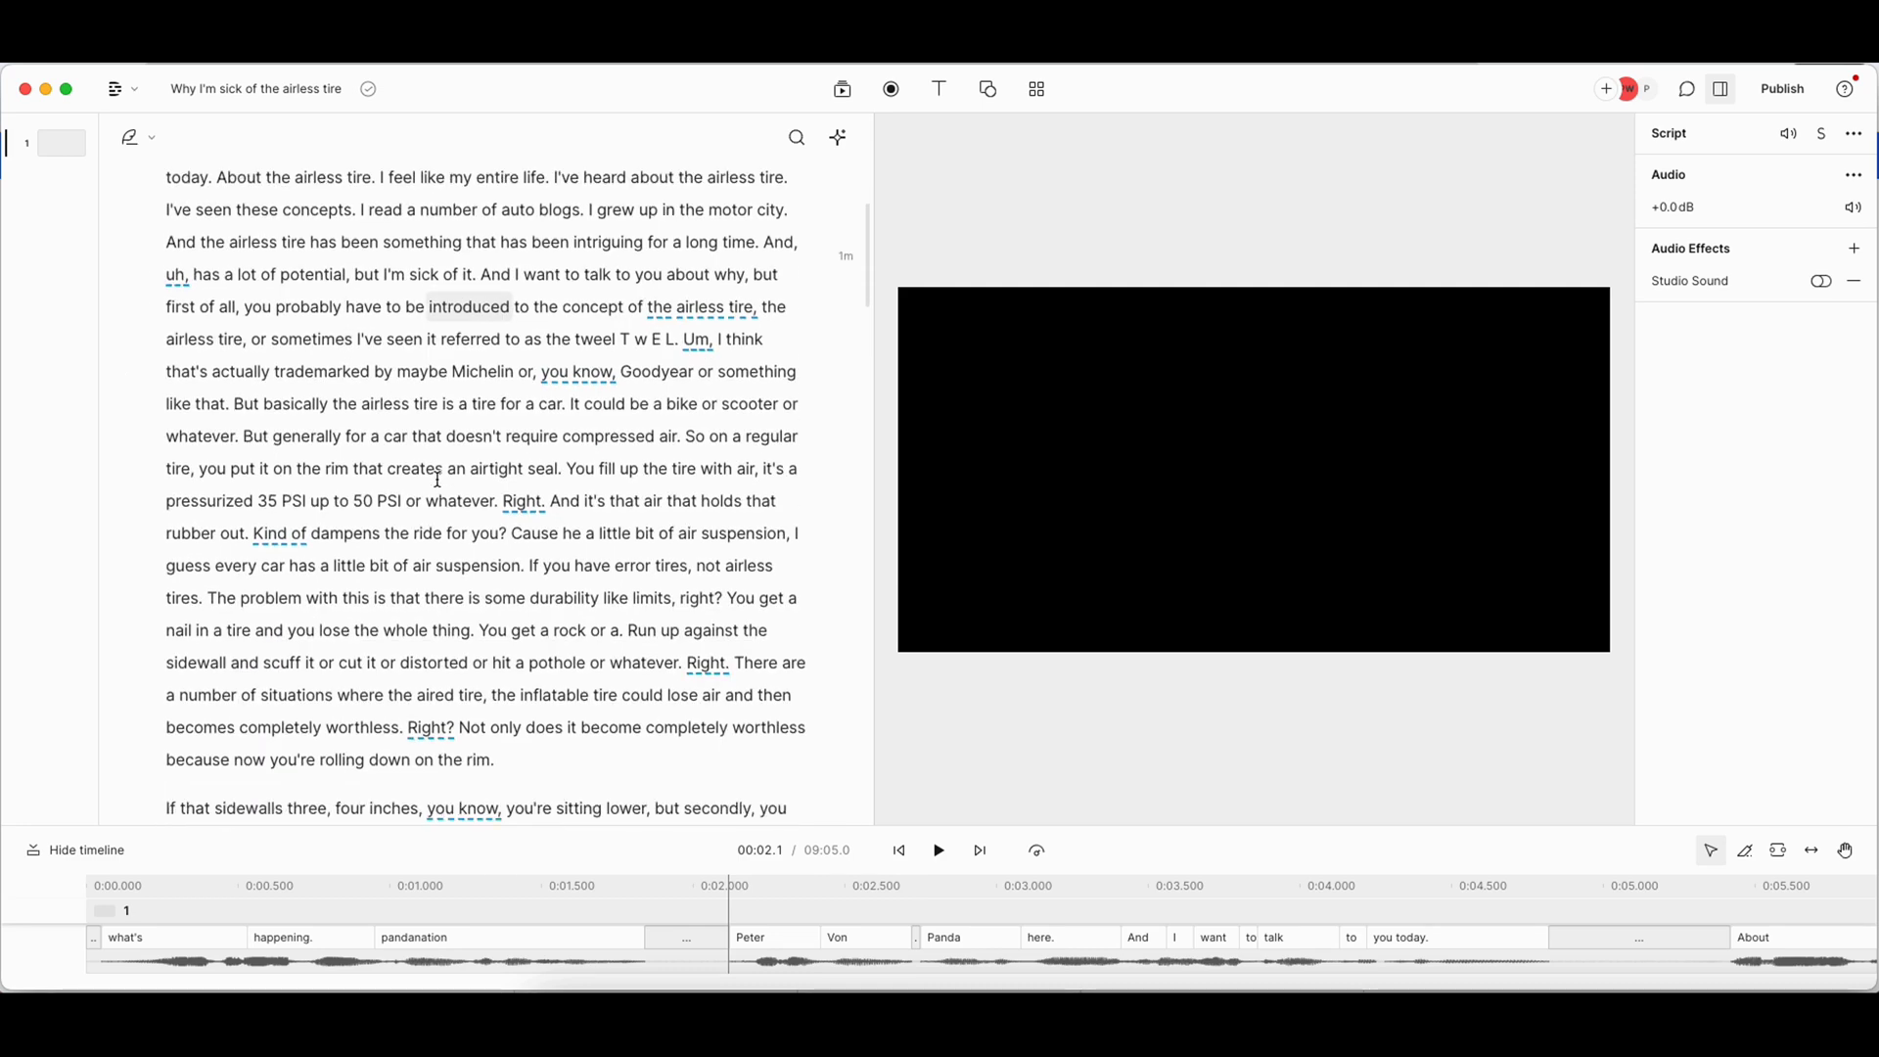
scroll(438, 479, down, 10)
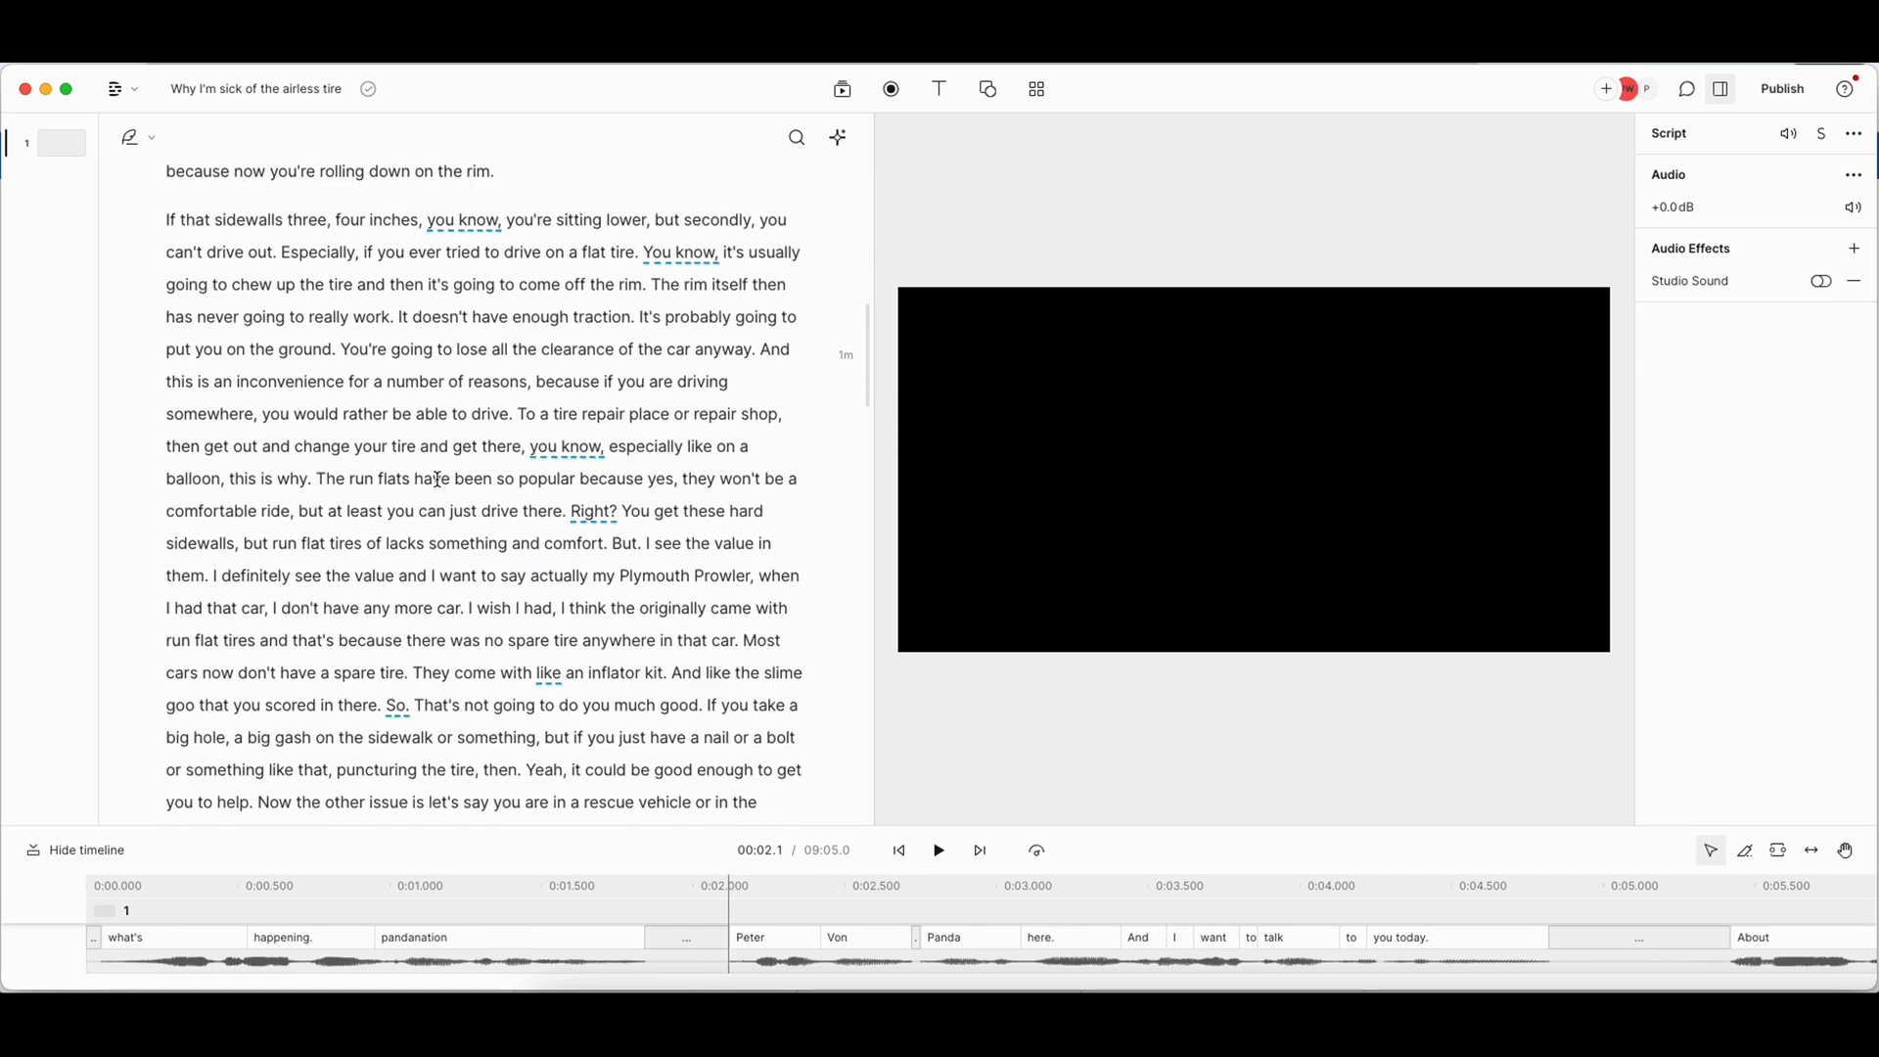
scroll(437, 479, down, 3)
scroll(437, 480, up, 20)
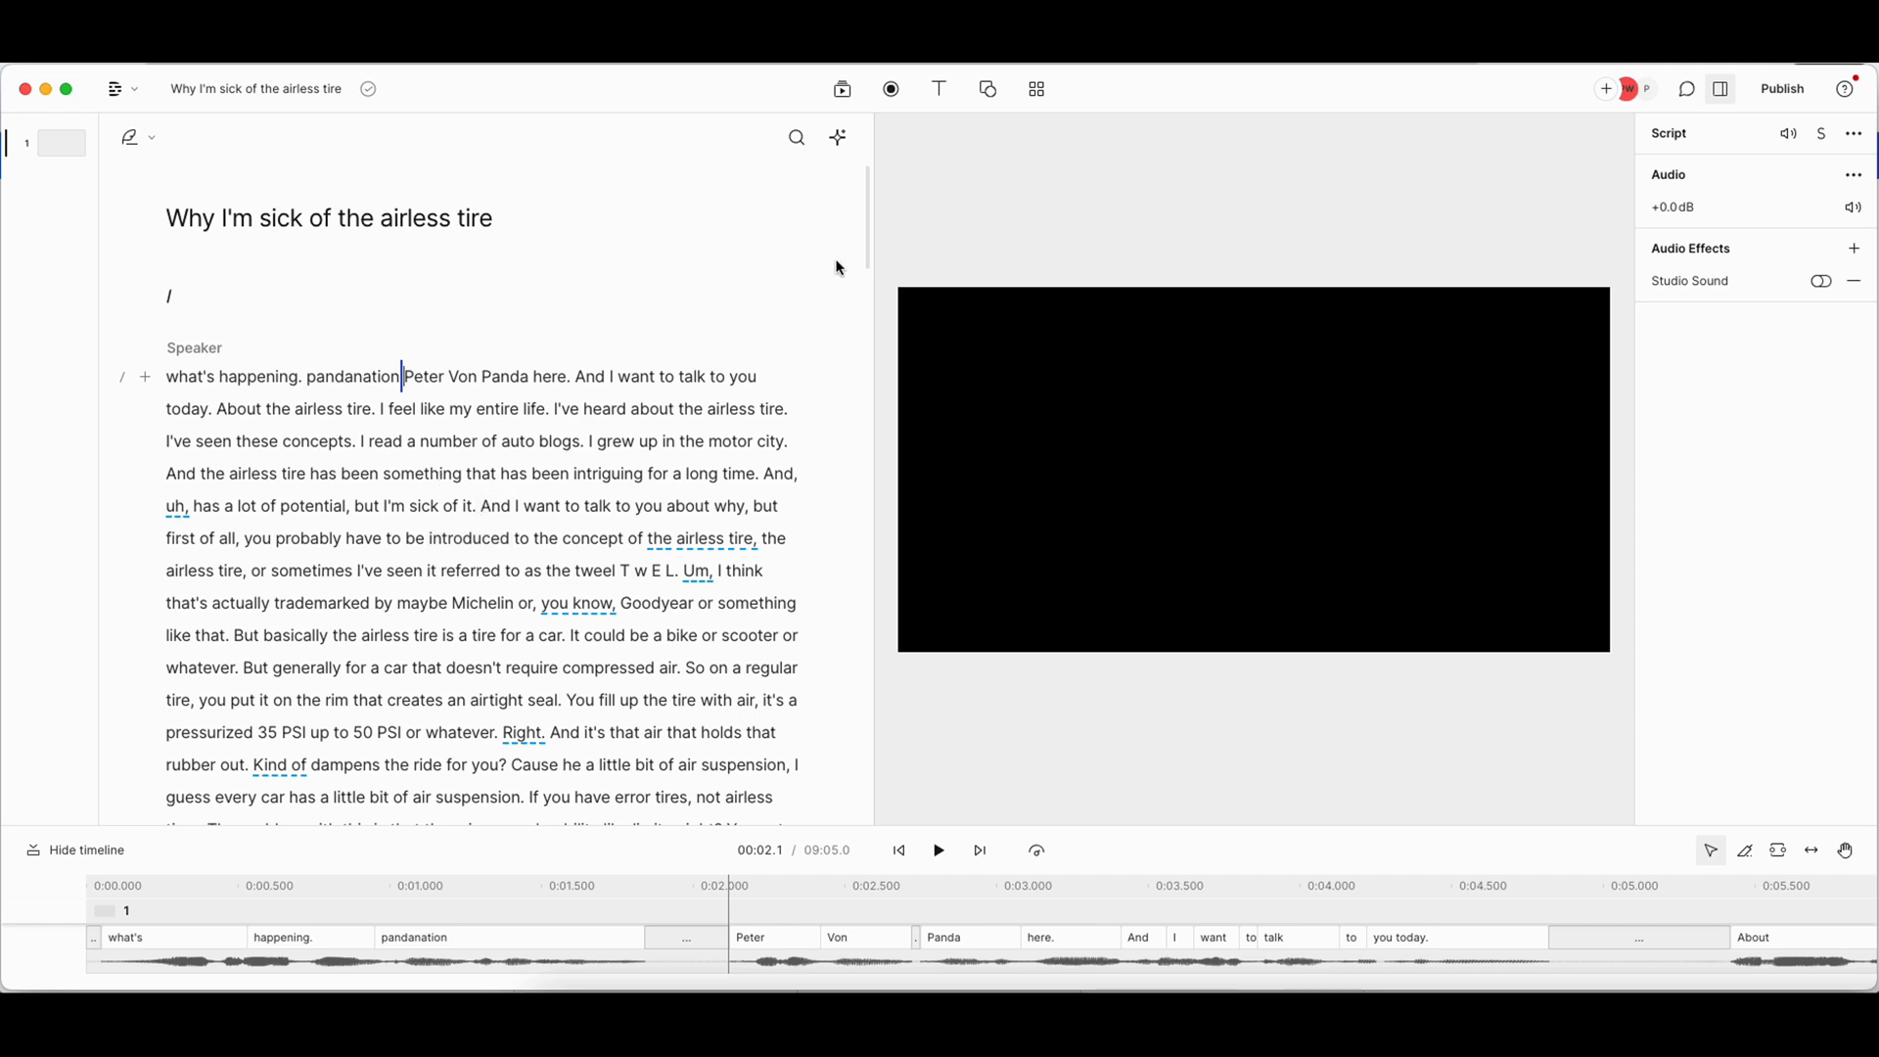
- Shorten all word gaps of 0.5 s or more to 0.5 sec throughout the composition and close the search
click(838, 140)
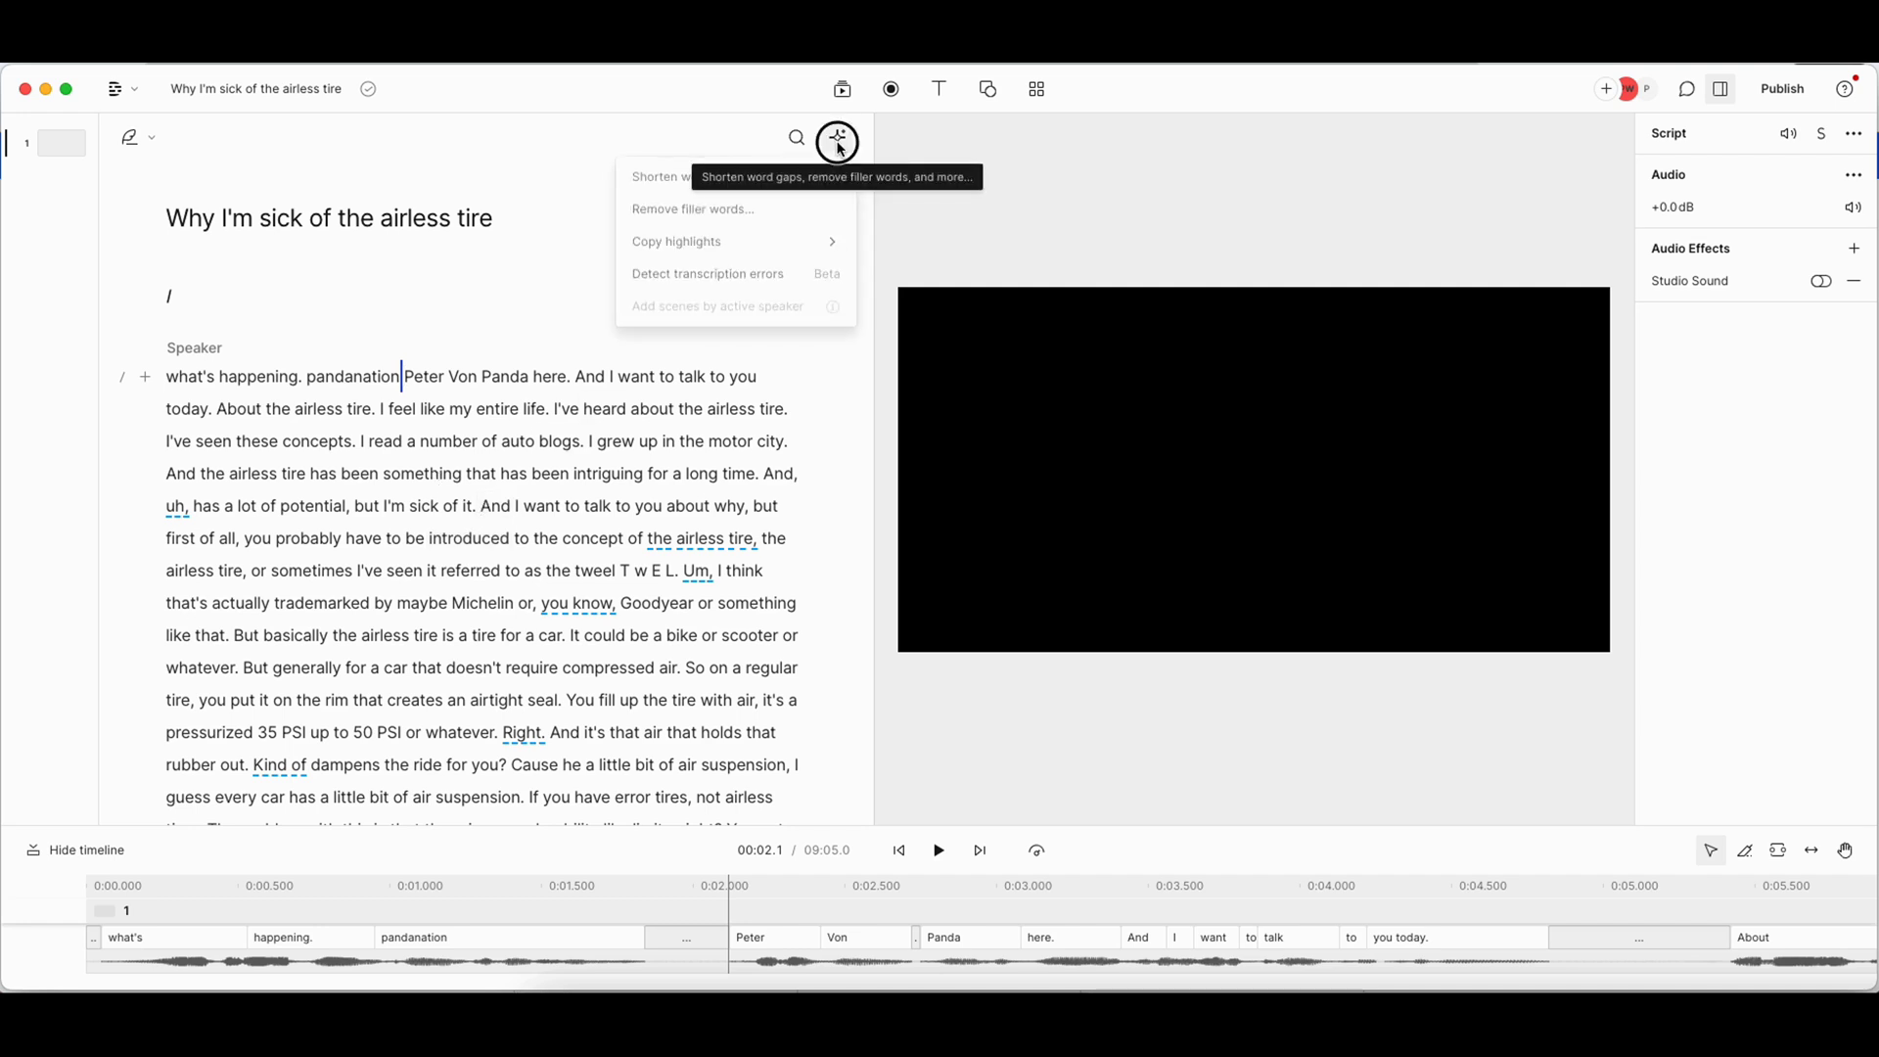
click(682, 182)
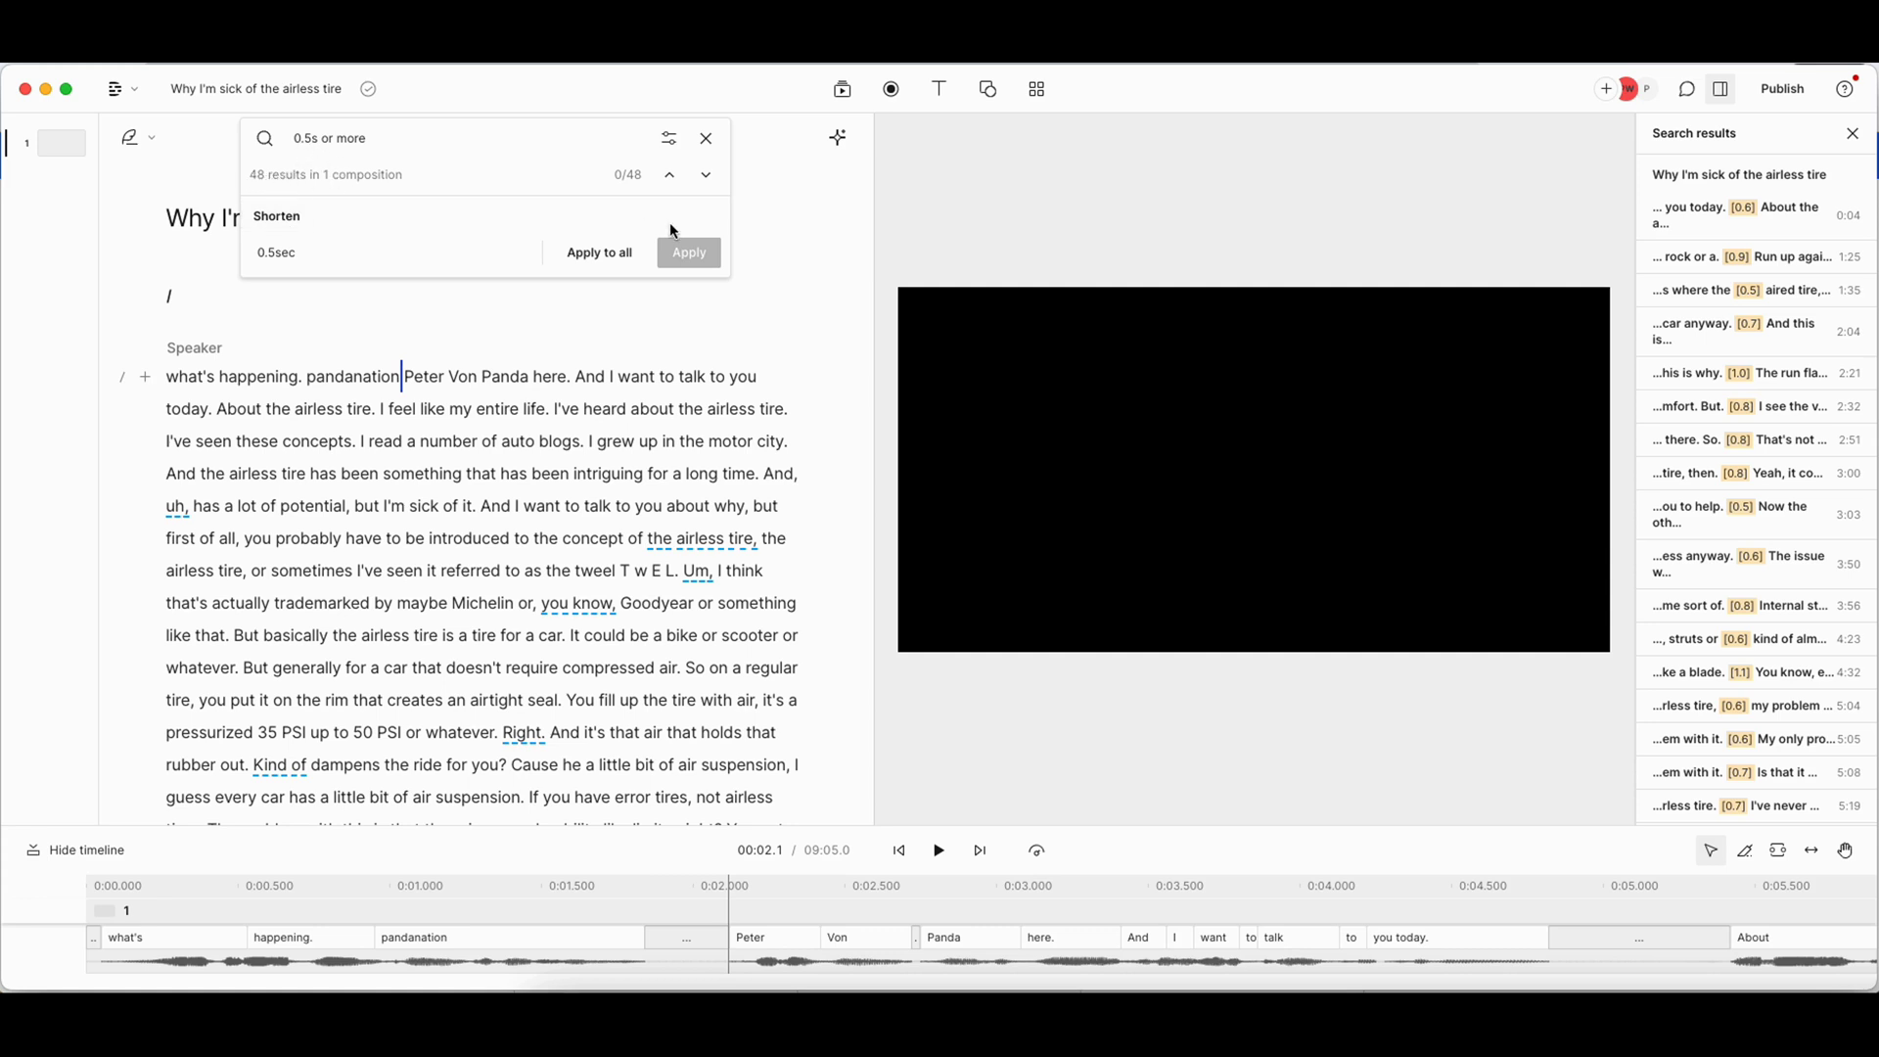
click(598, 253)
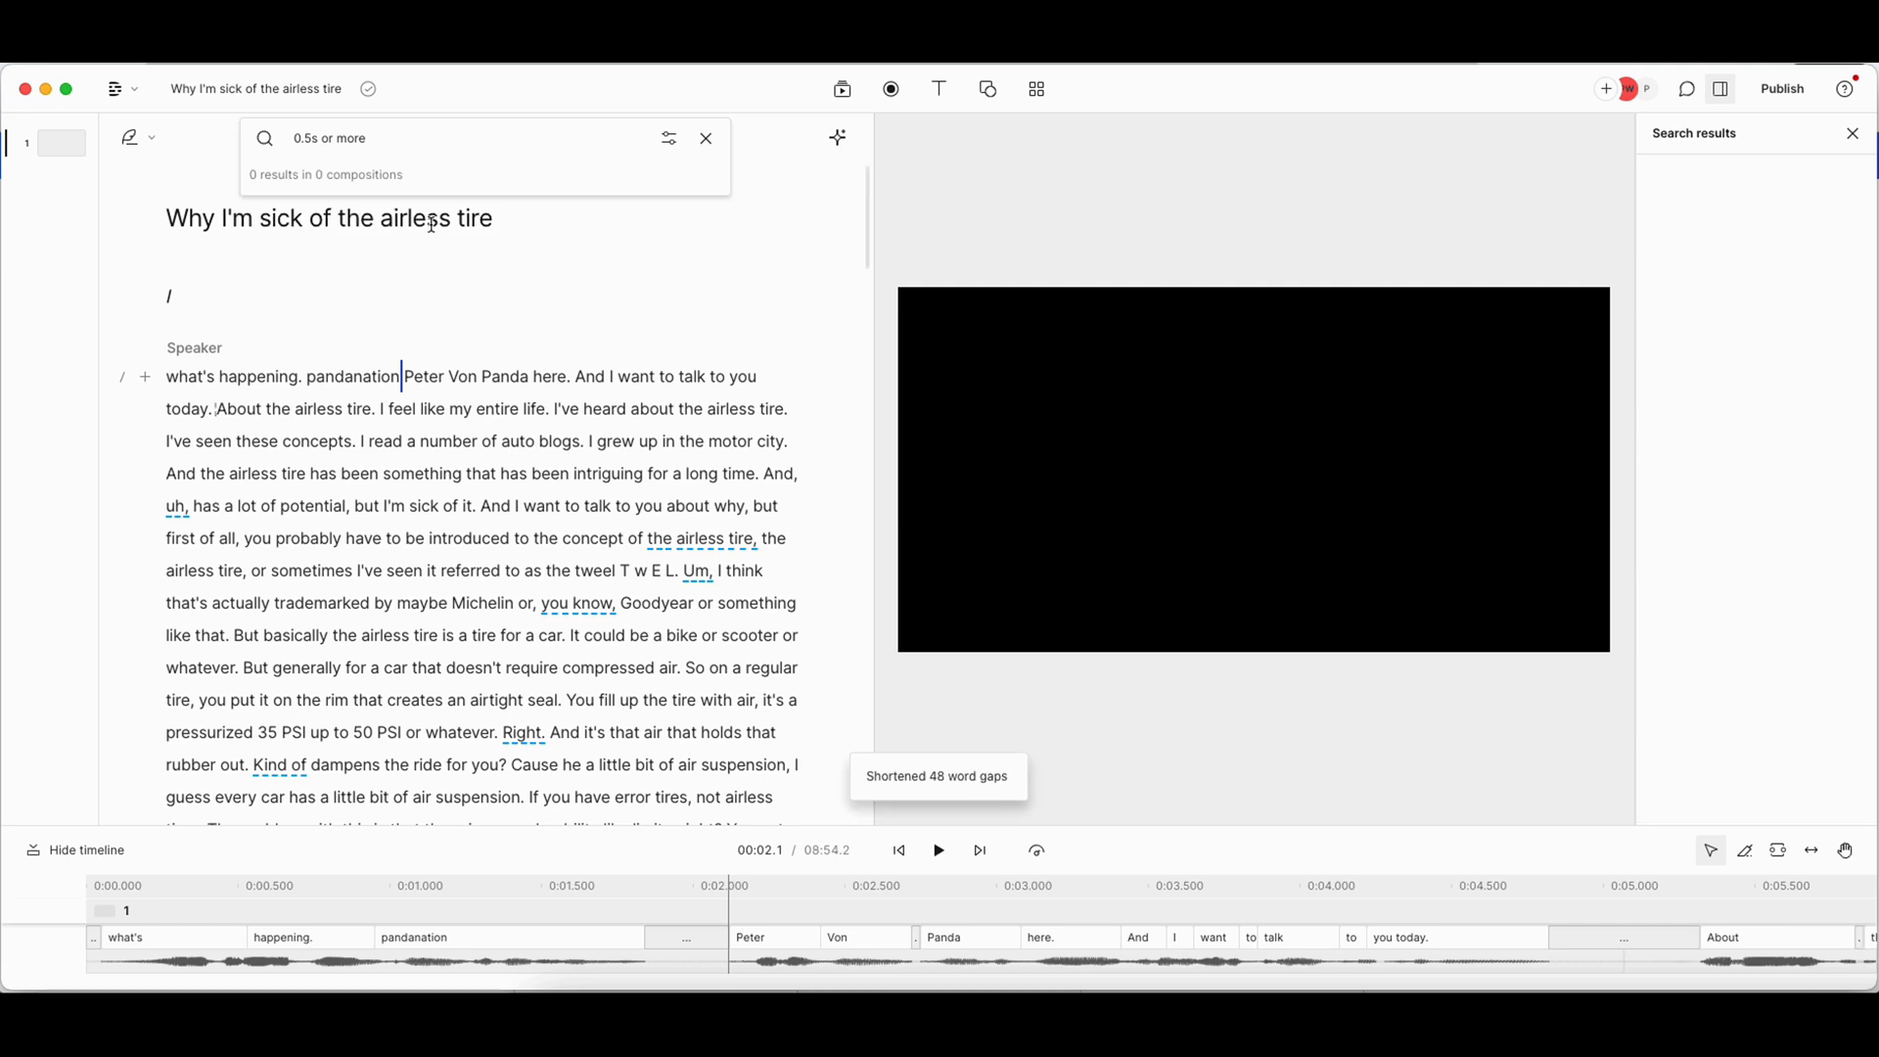
click(596, 389)
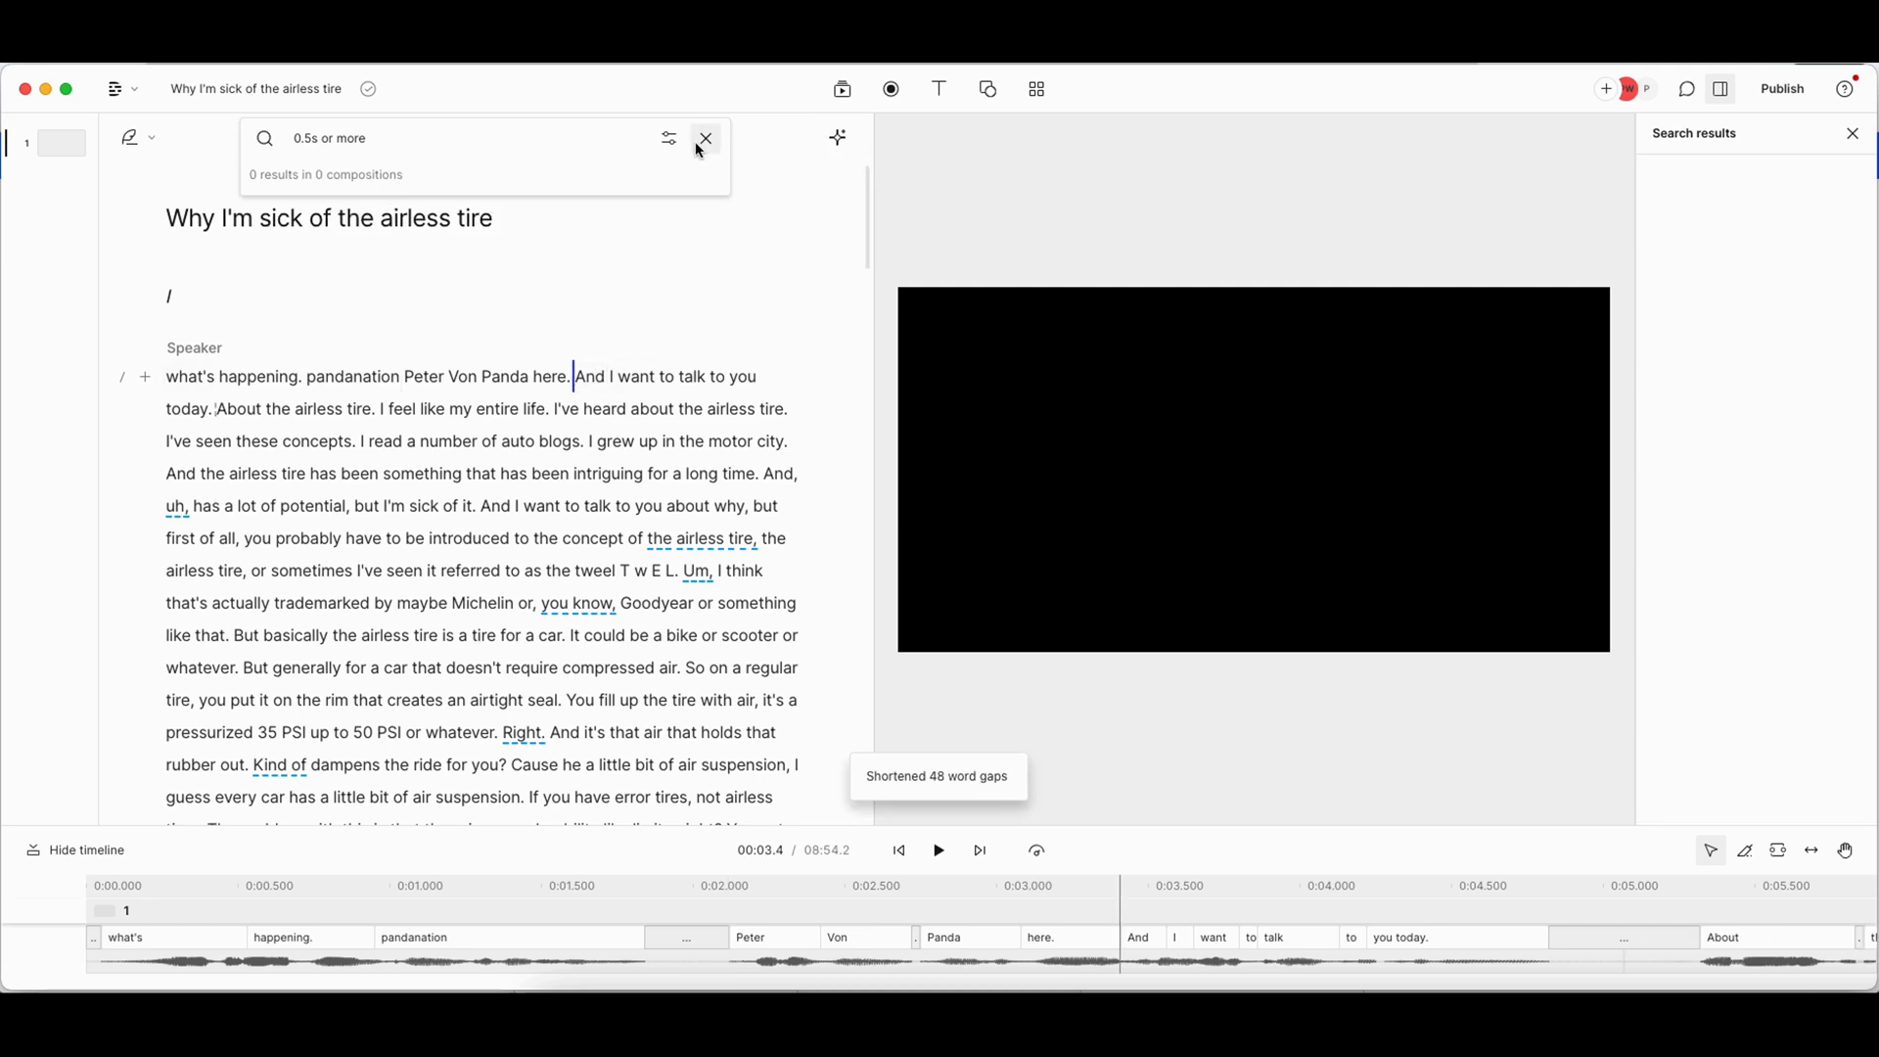
click(705, 138)
- Remove all detected filler words and their media from the composition, without replacing them with gap clips
click(838, 140)
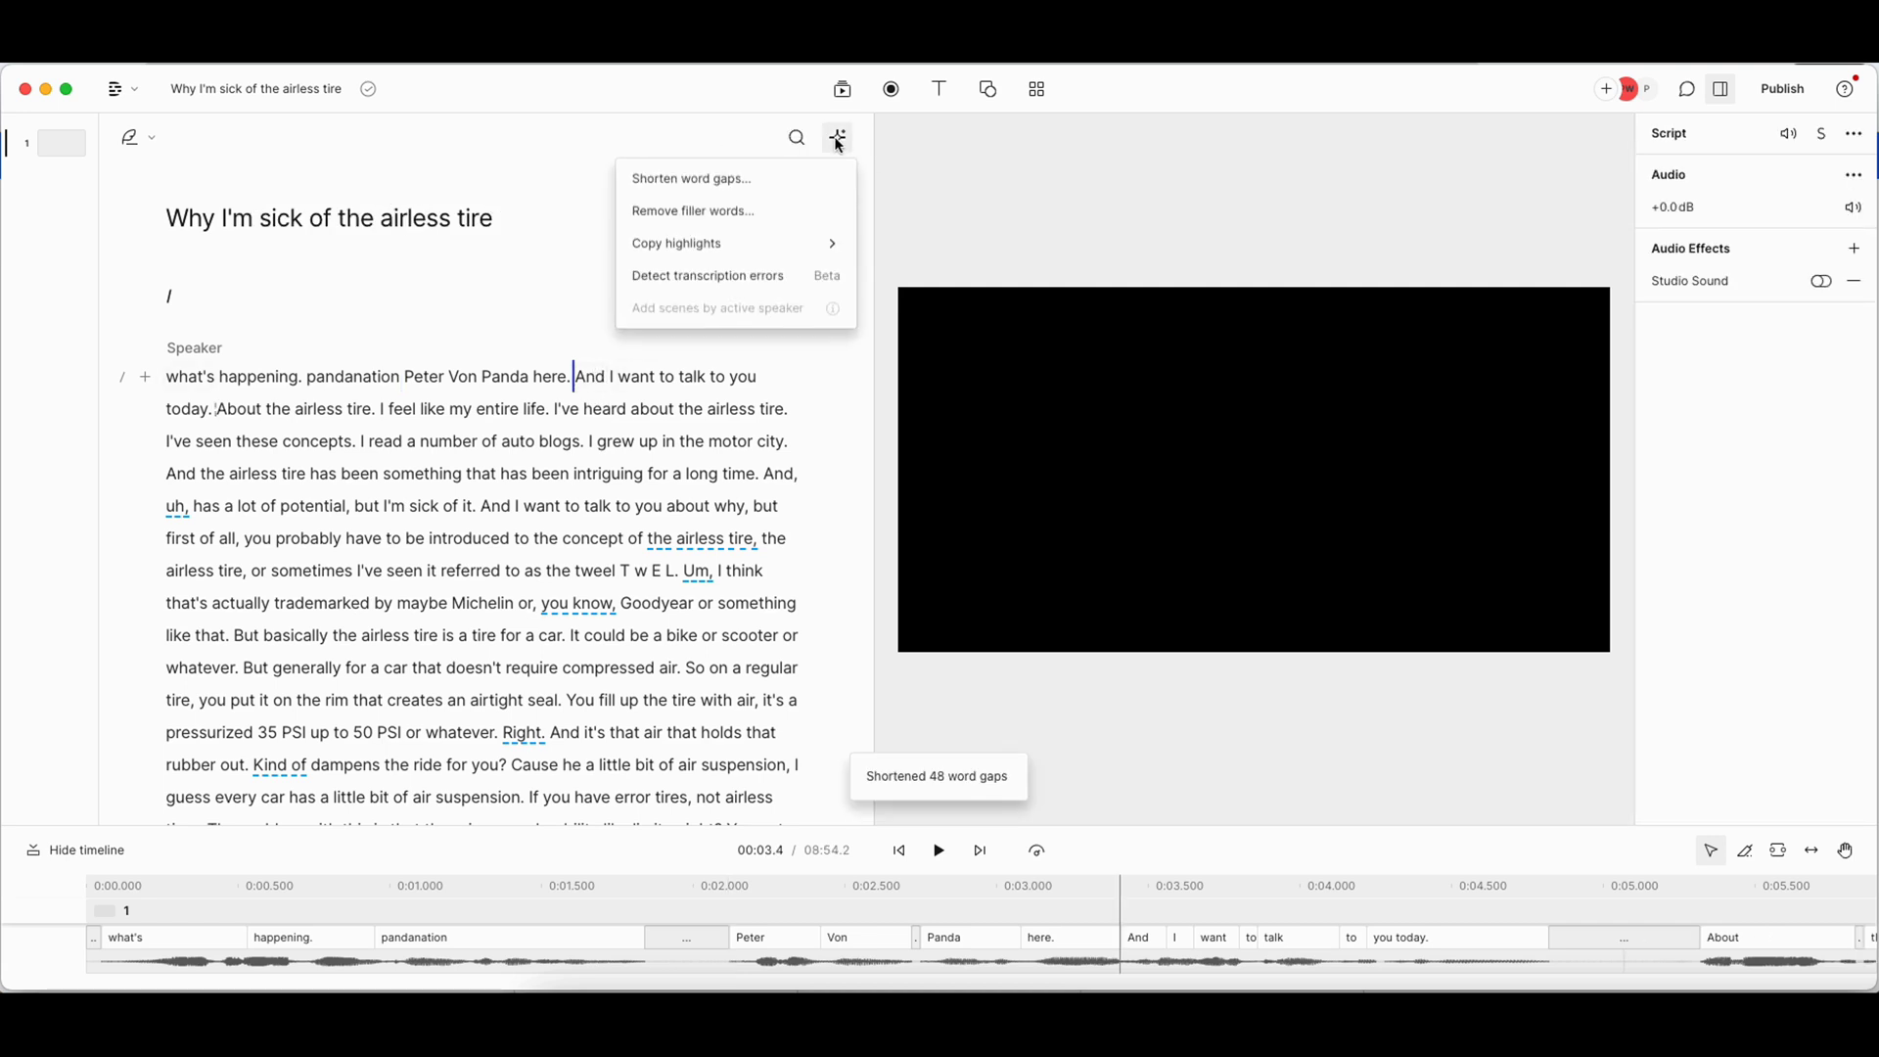
click(752, 216)
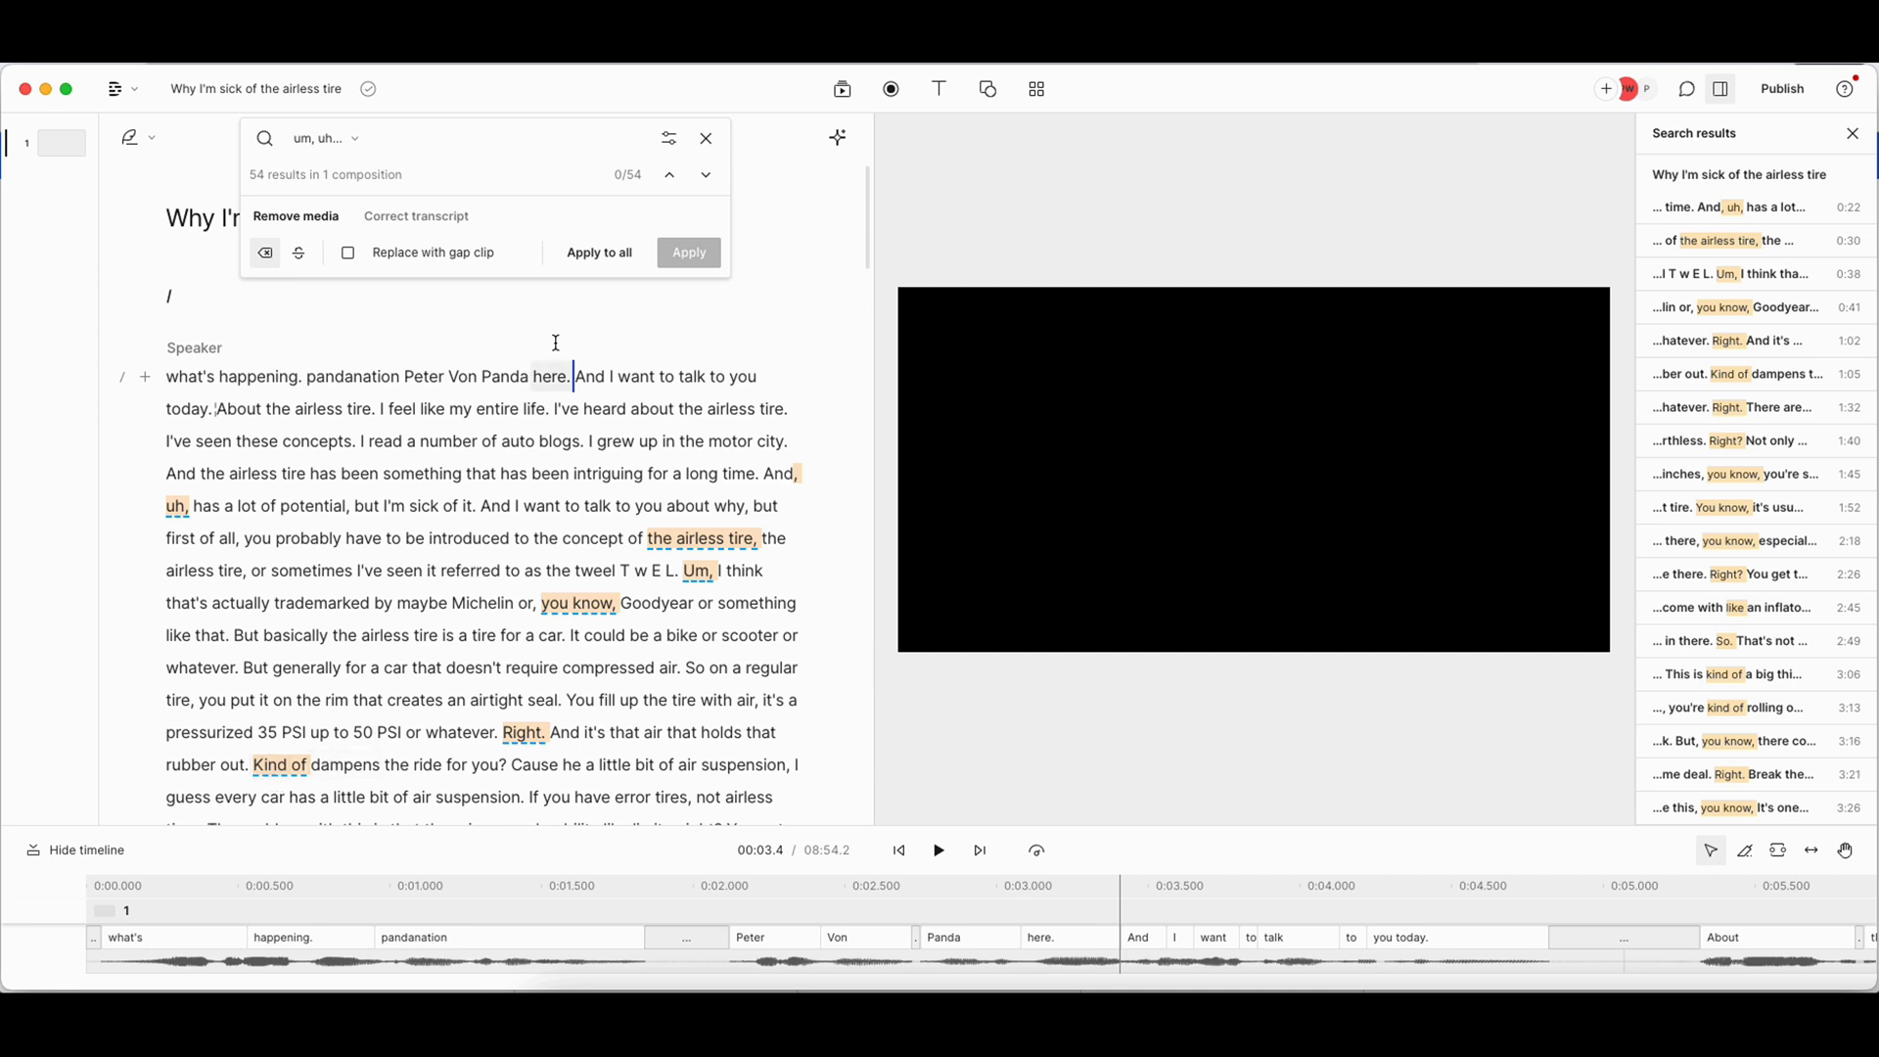
click(592, 257)
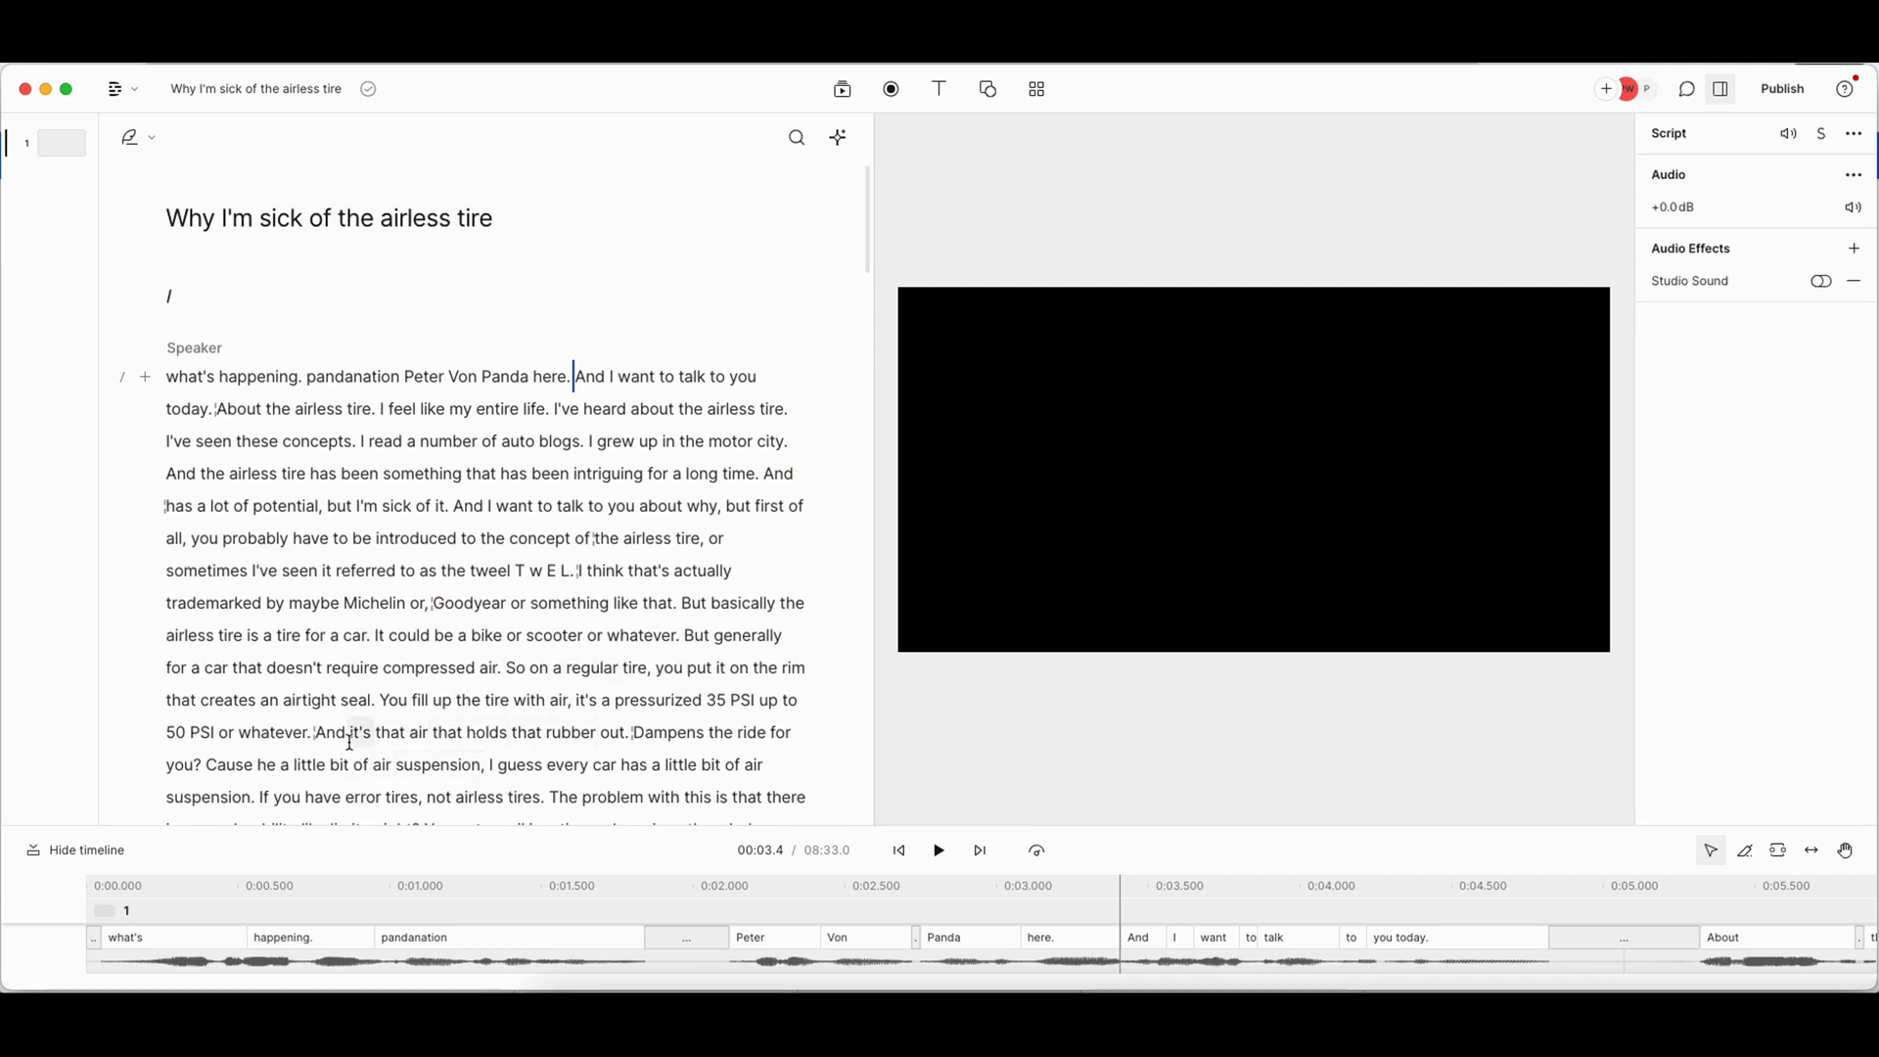
- Restore the removed media between "out." and "Dampens" in the script and play that passage back
drag(601, 732, 666, 731)
right_click(646, 732)
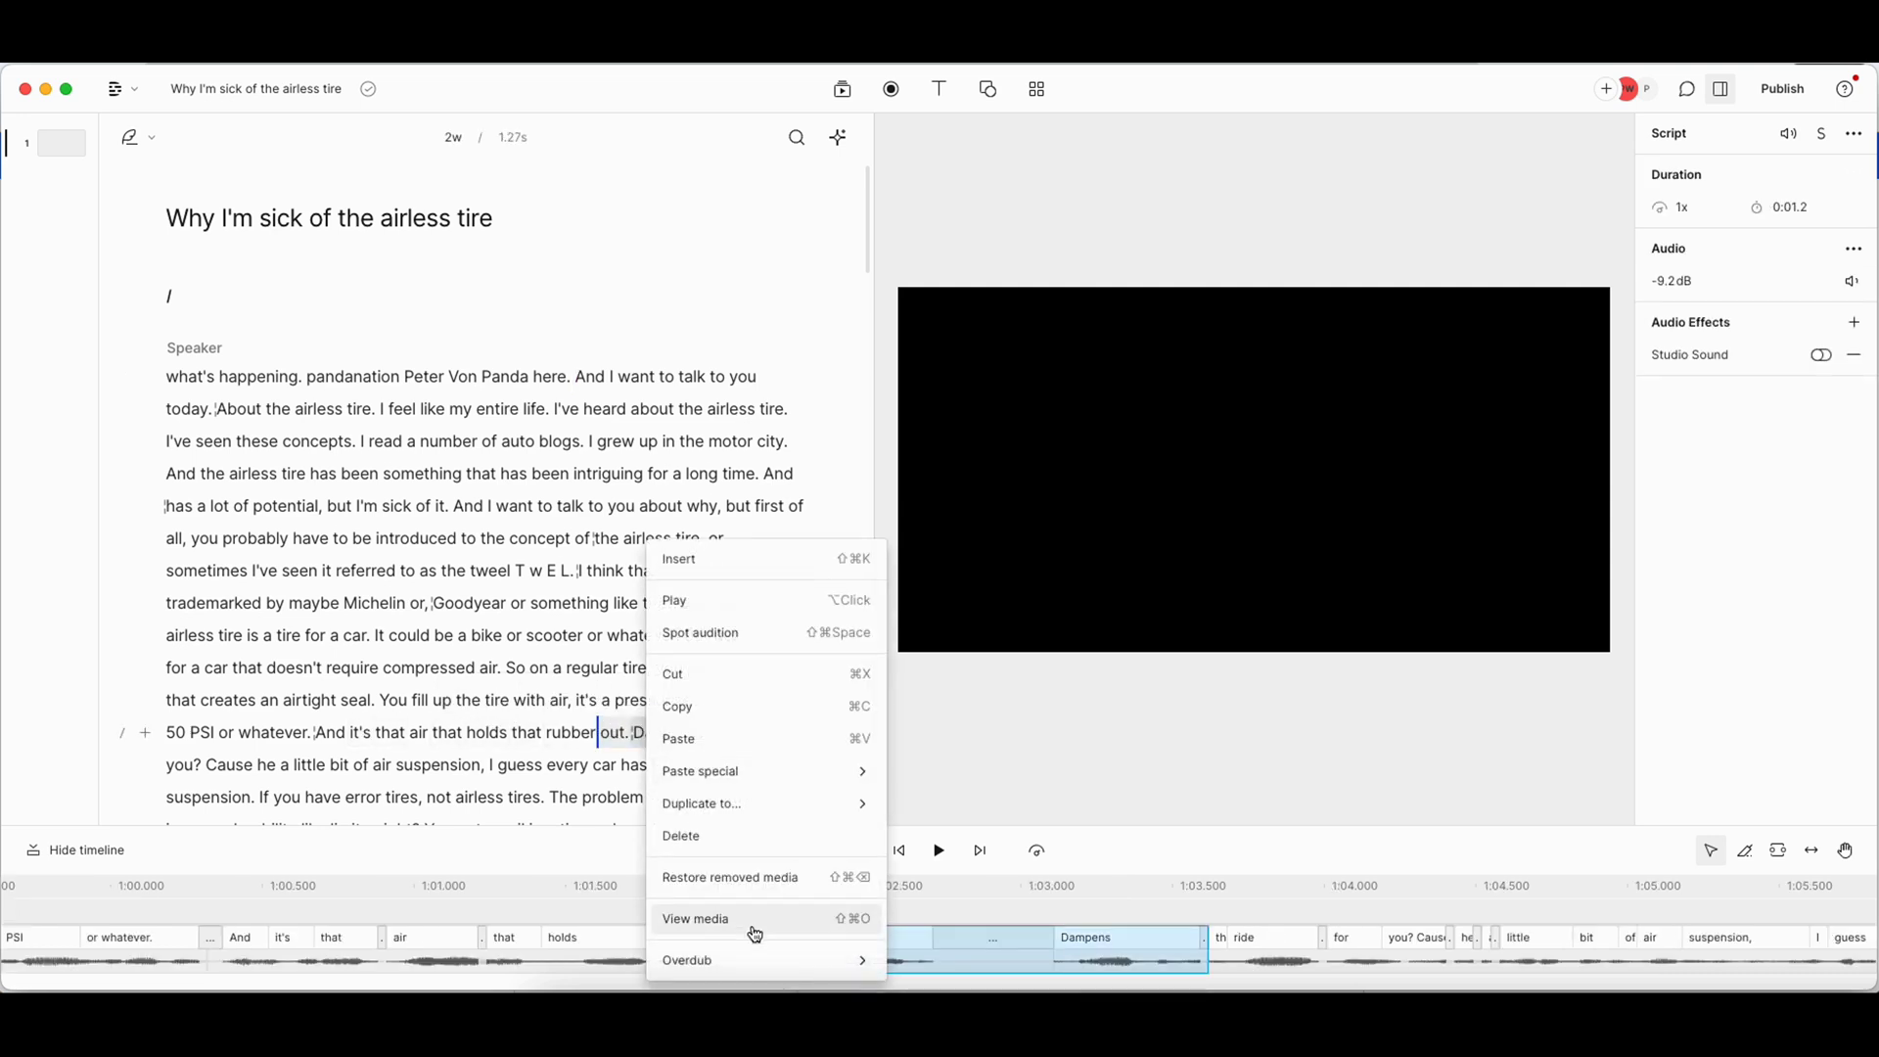
click(746, 878)
click(510, 732)
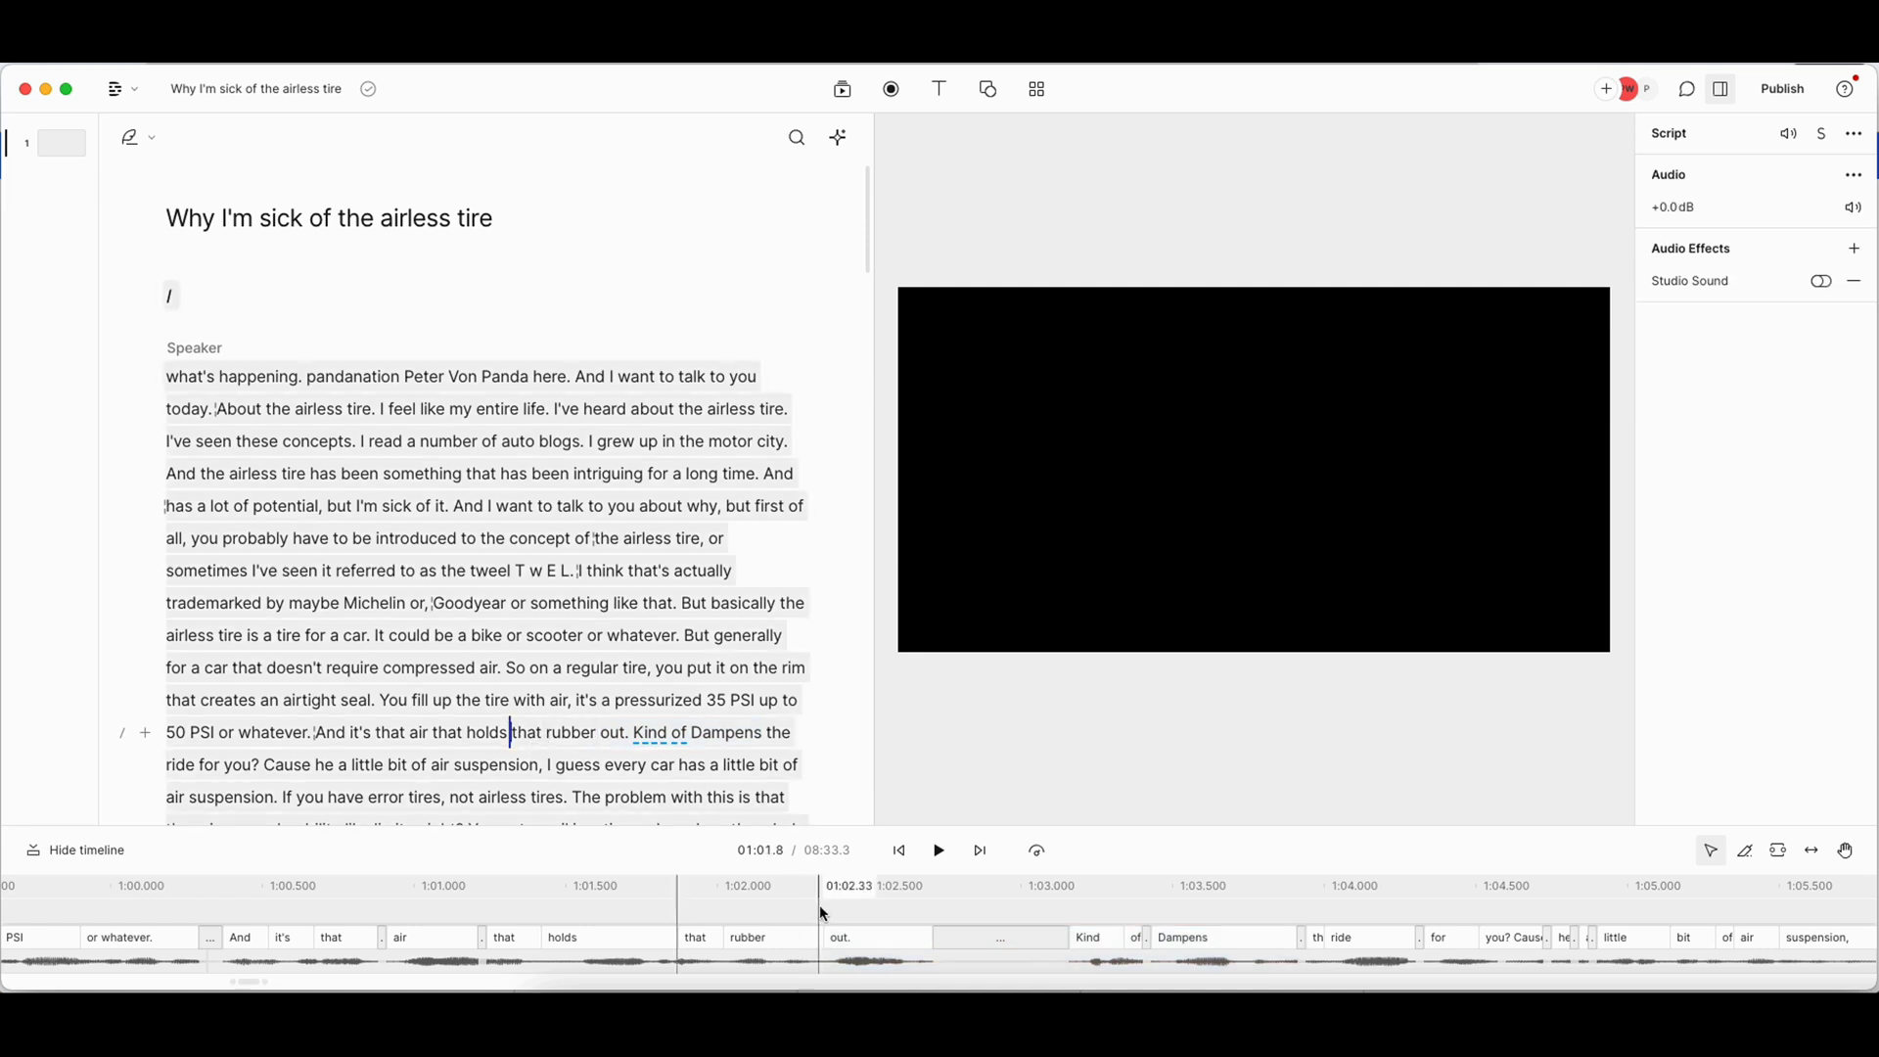
click(936, 852)
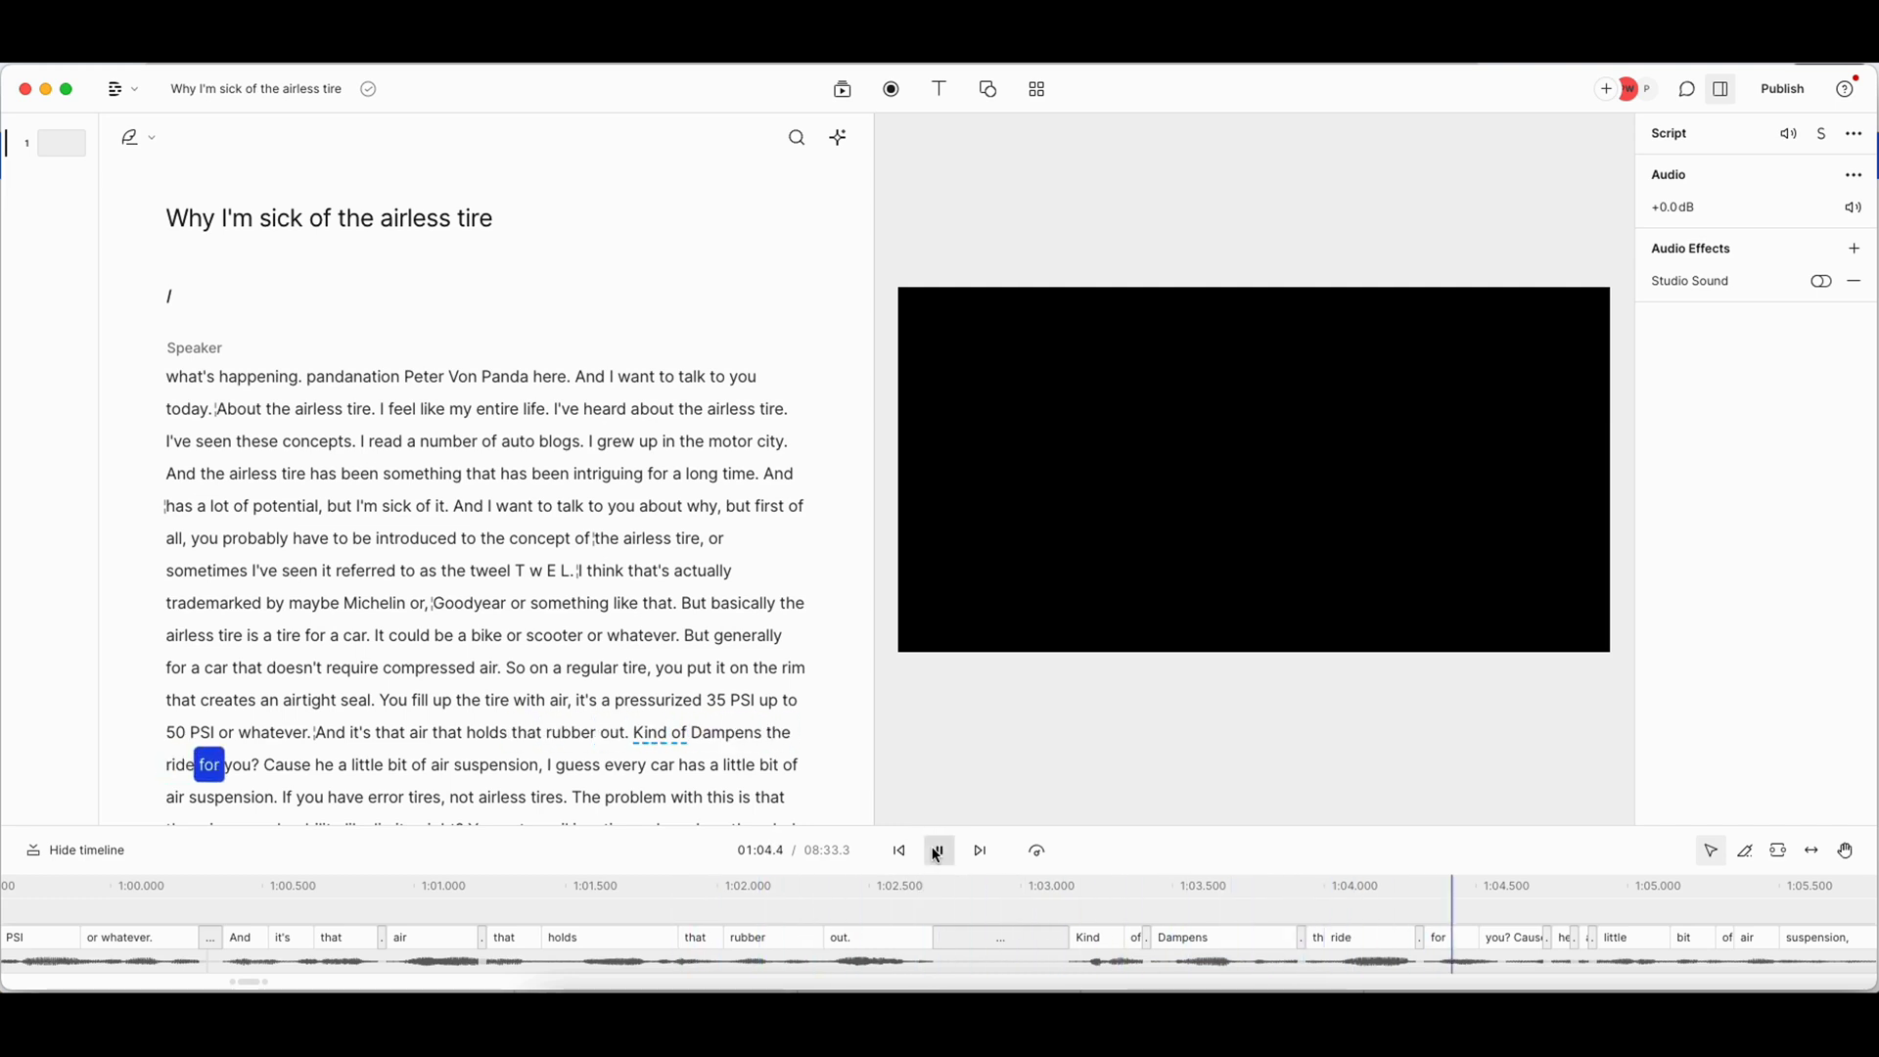
click(937, 852)
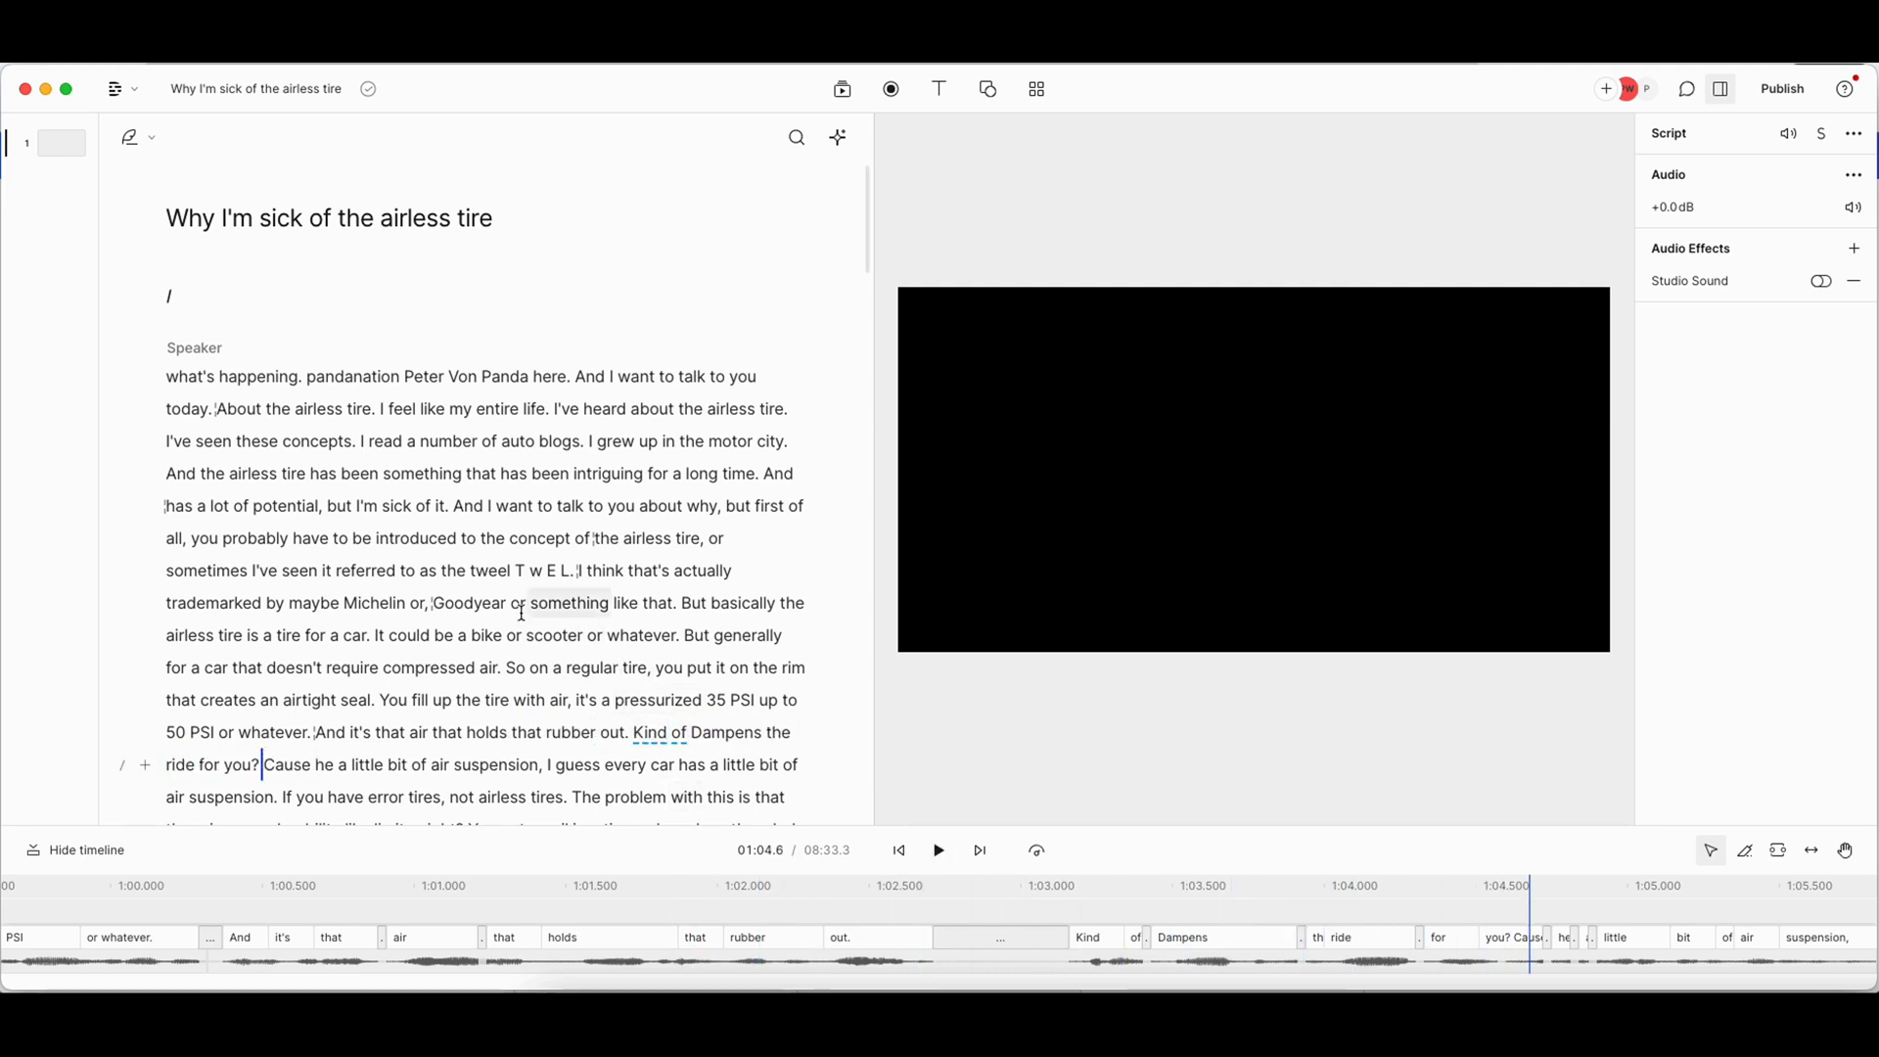
- Enable Studio Sound for the script and raise its audio level to +3.6 dB
click(397, 468)
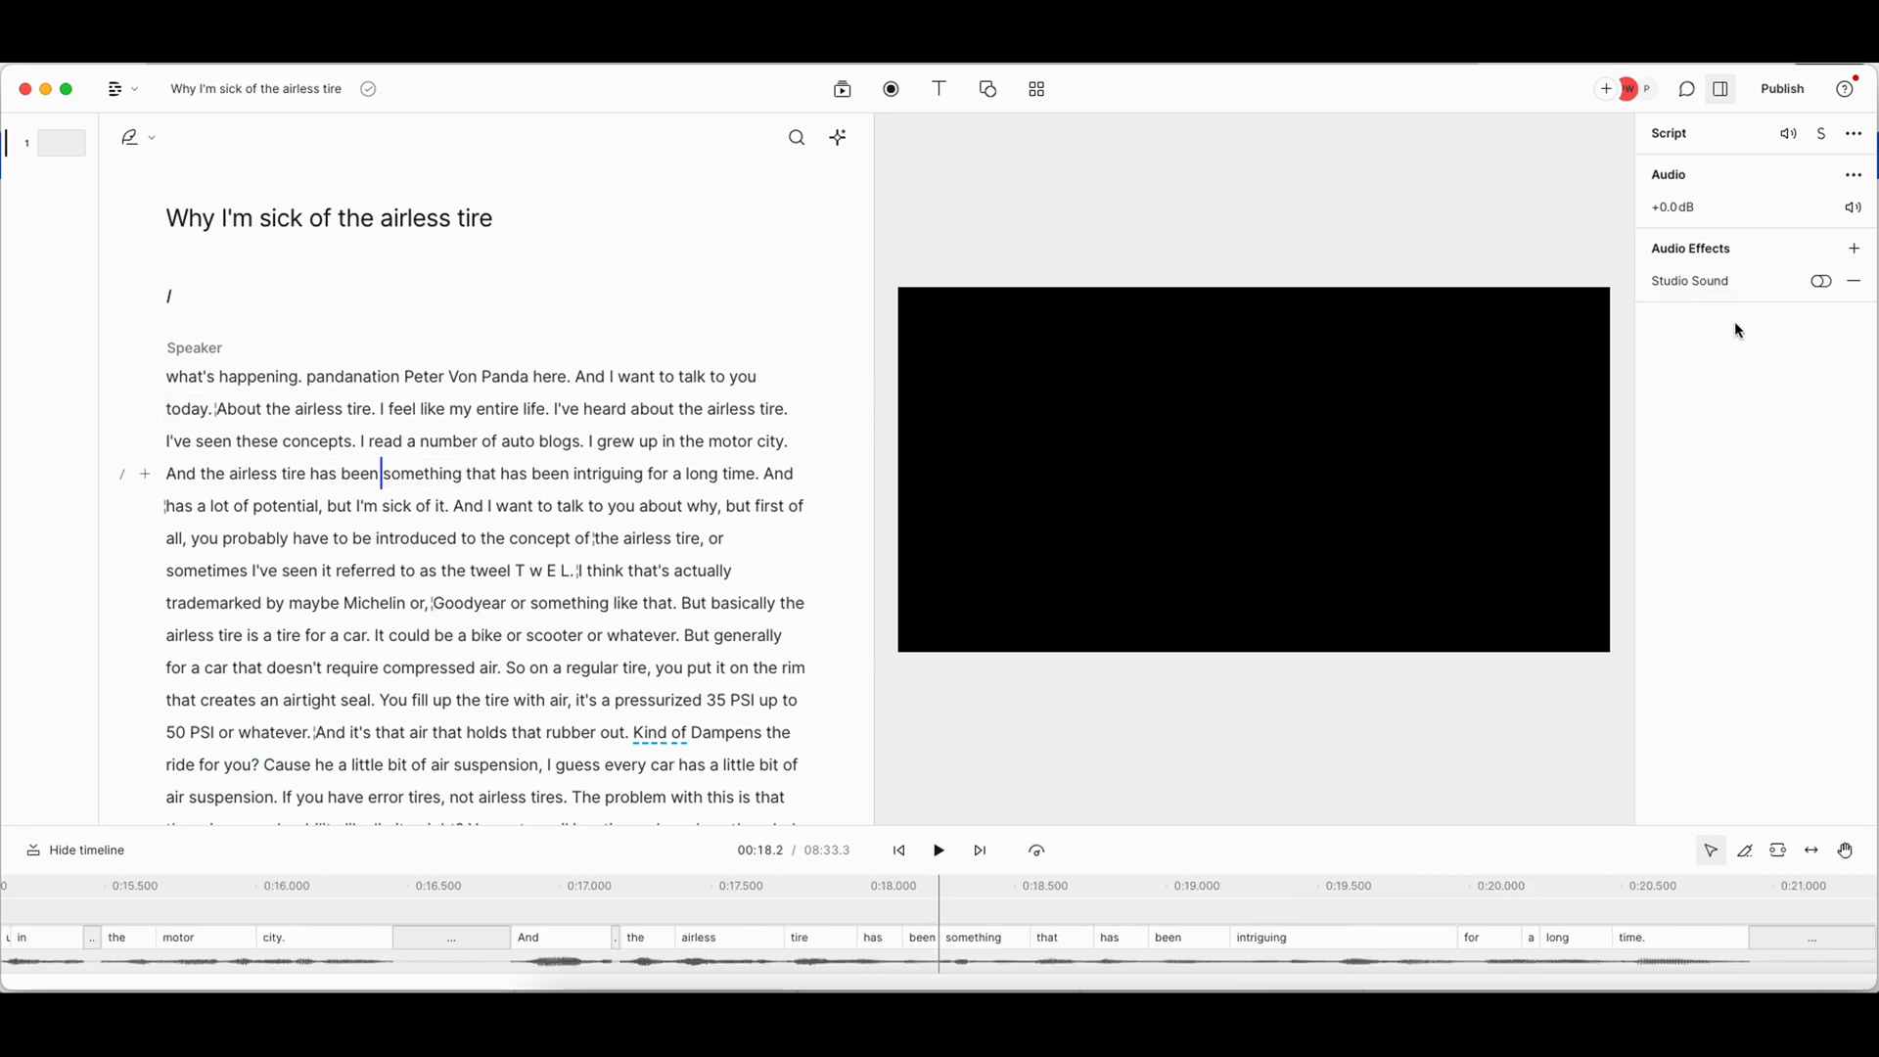
click(1824, 283)
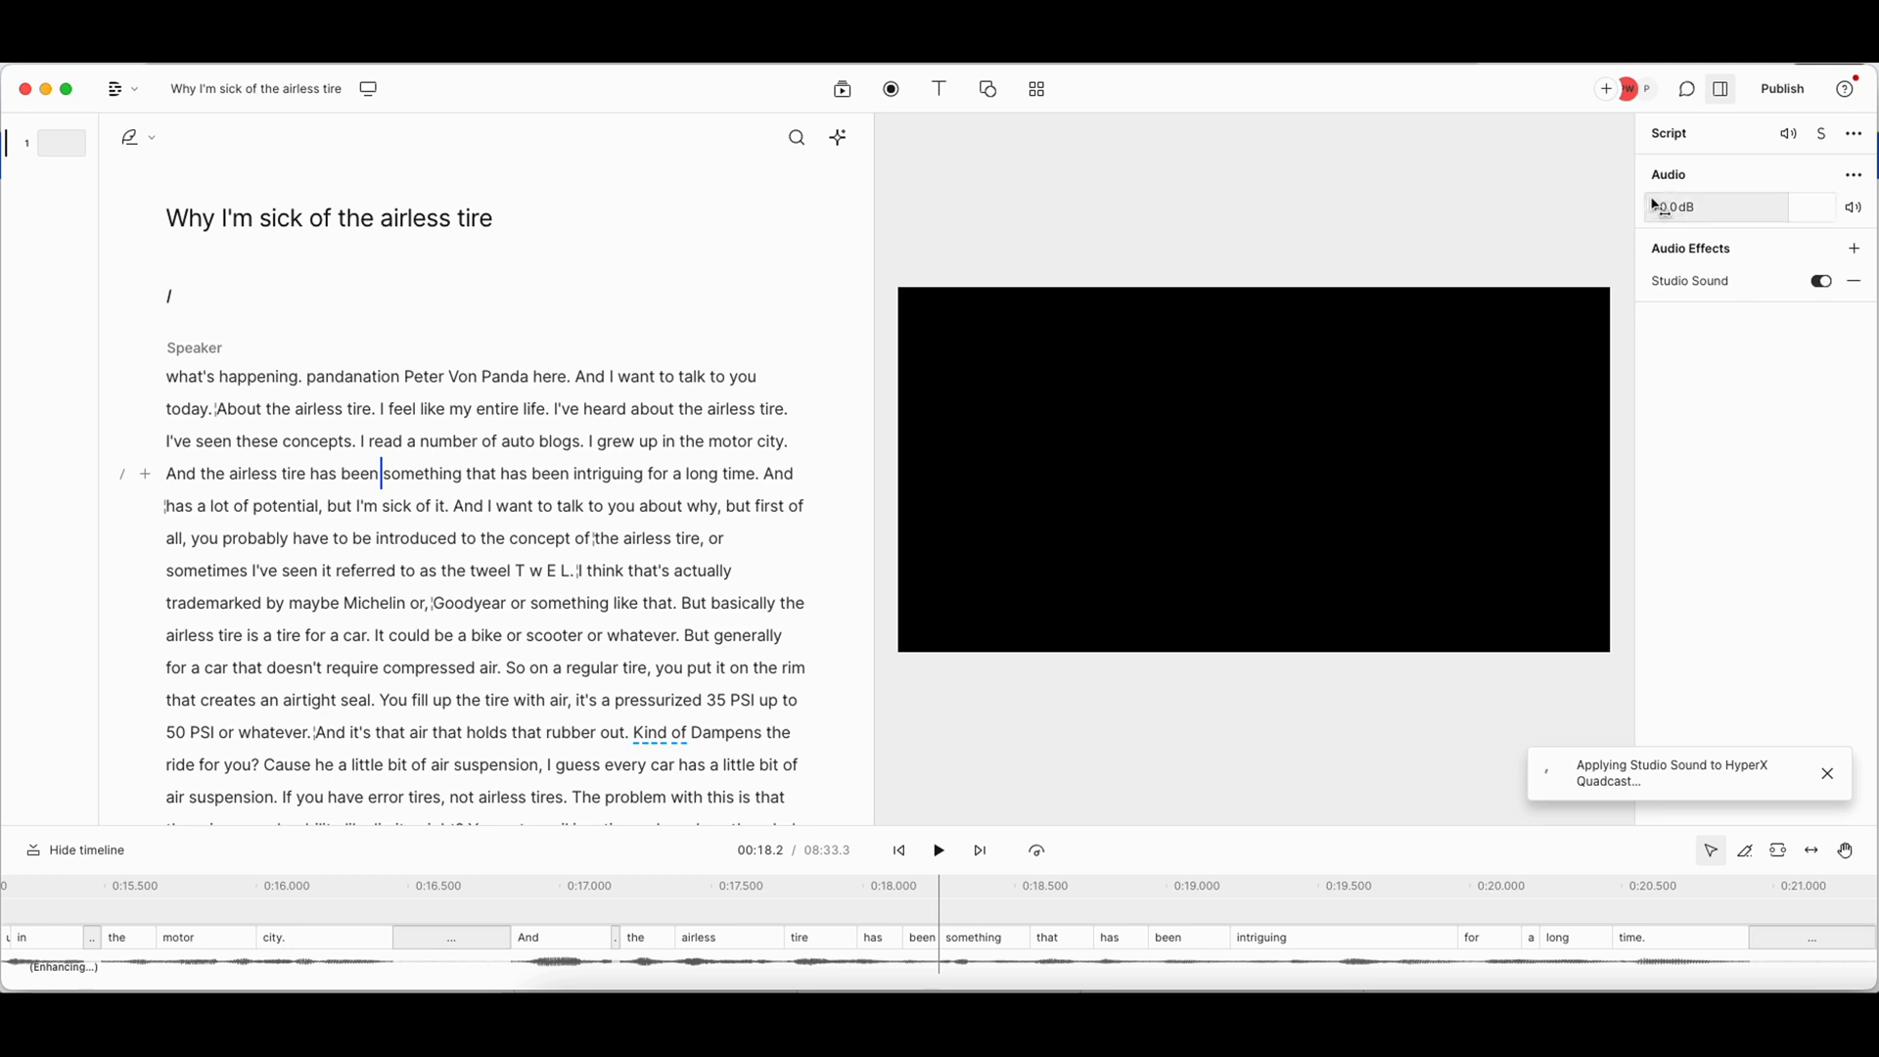
drag(1685, 212, 1702, 209)
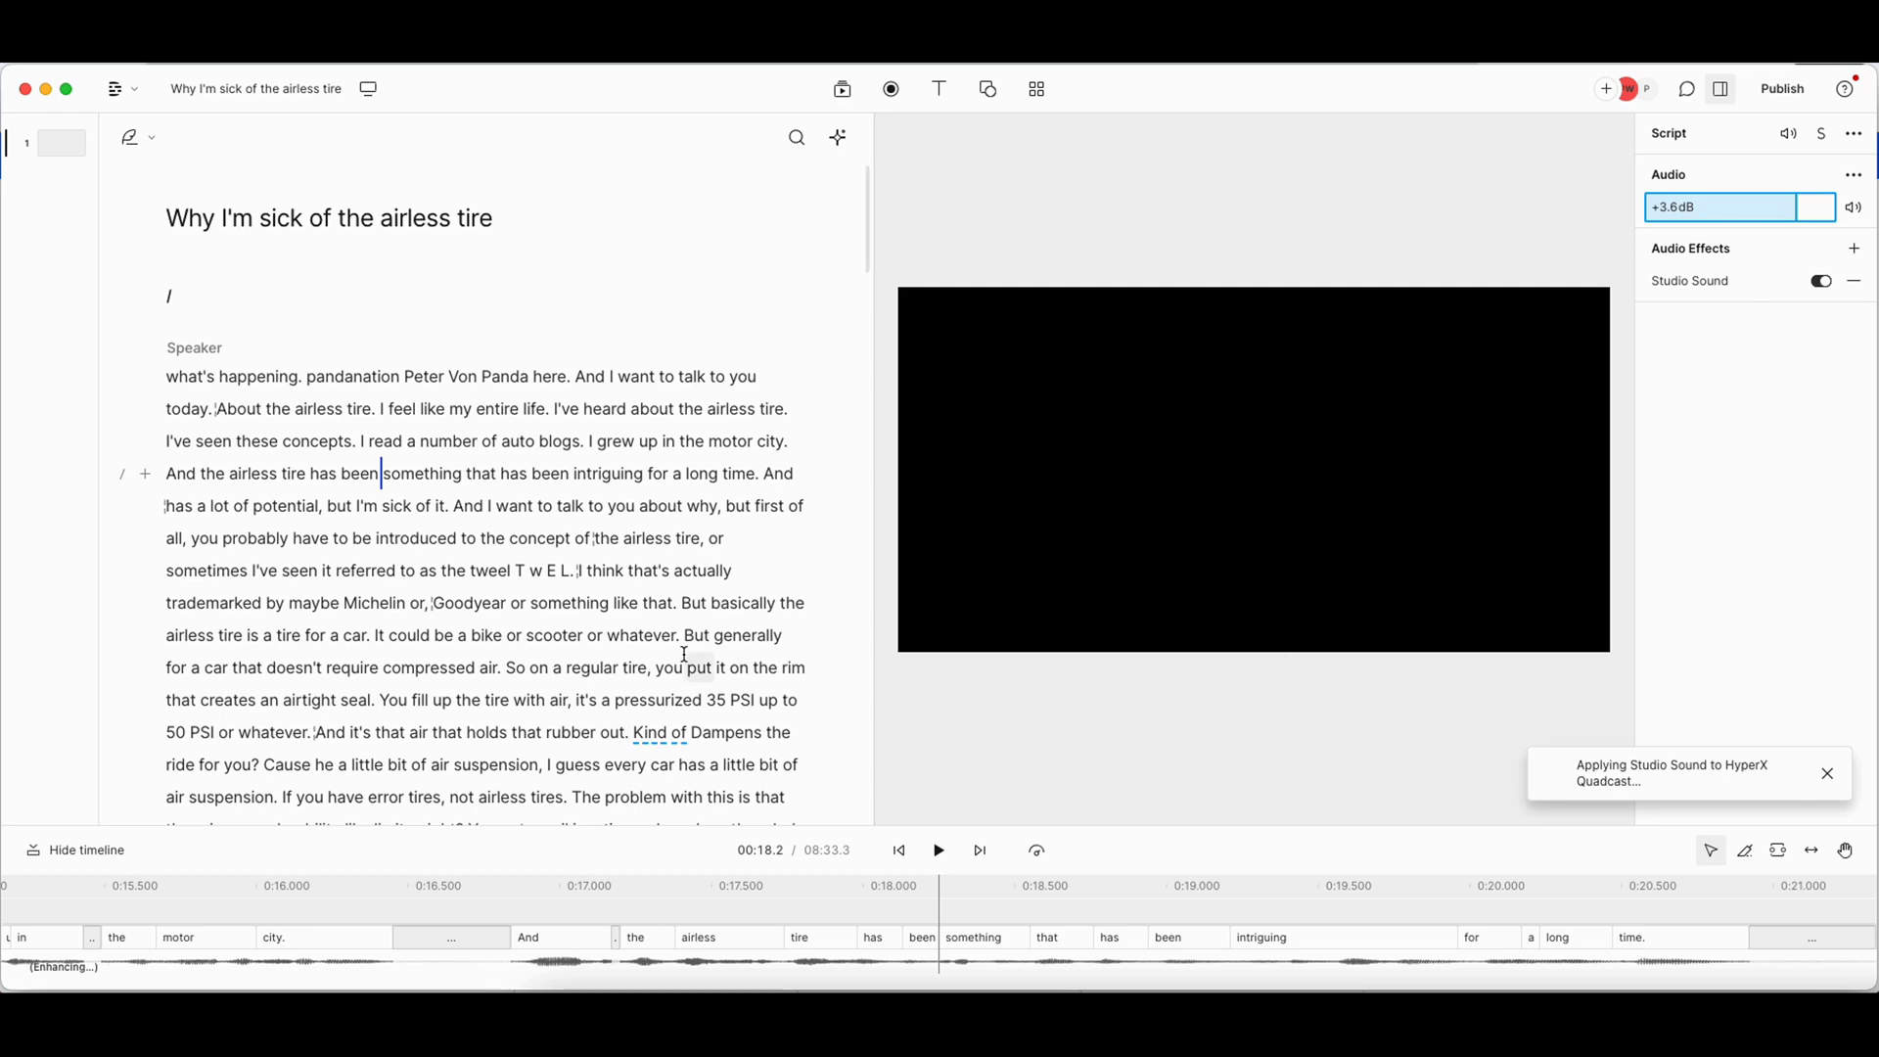
- Correct the transcribed word "my" before "Panda" in the script's last line to "von"
scroll(671, 665, down, 15)
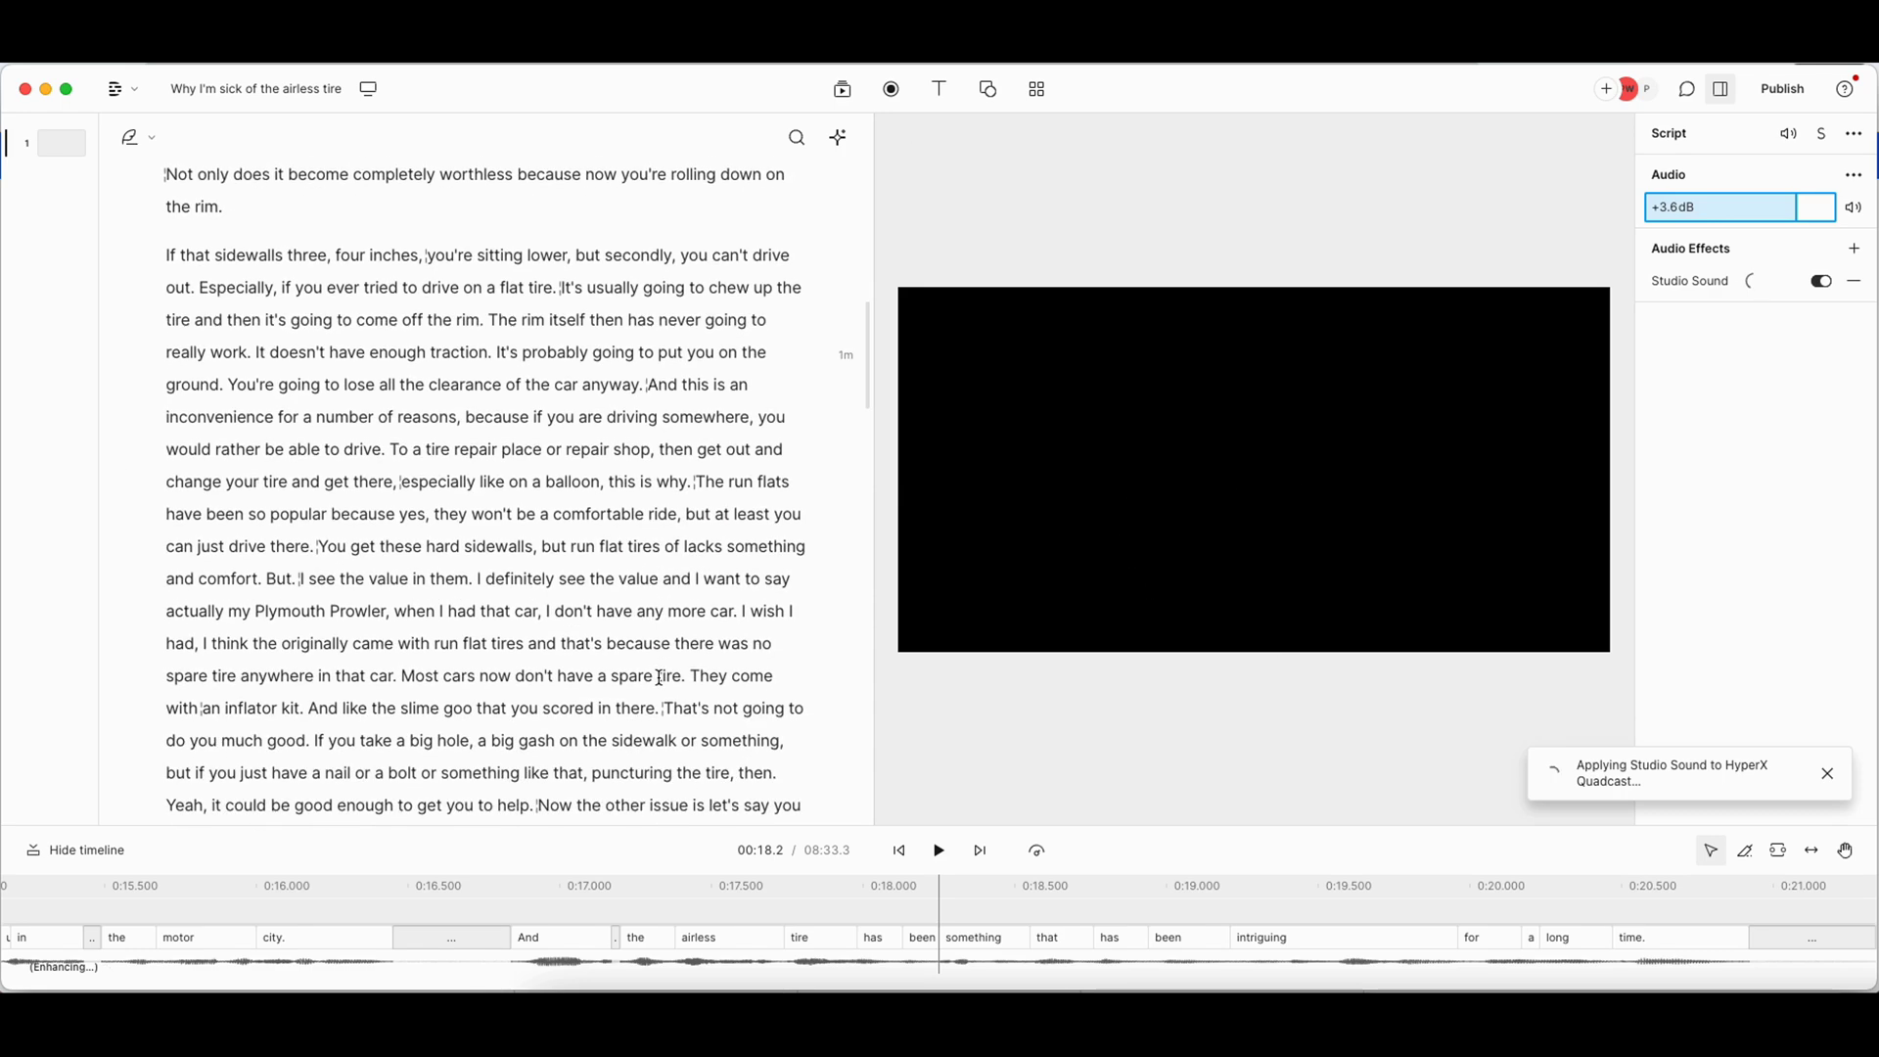
scroll(660, 677, down, 10)
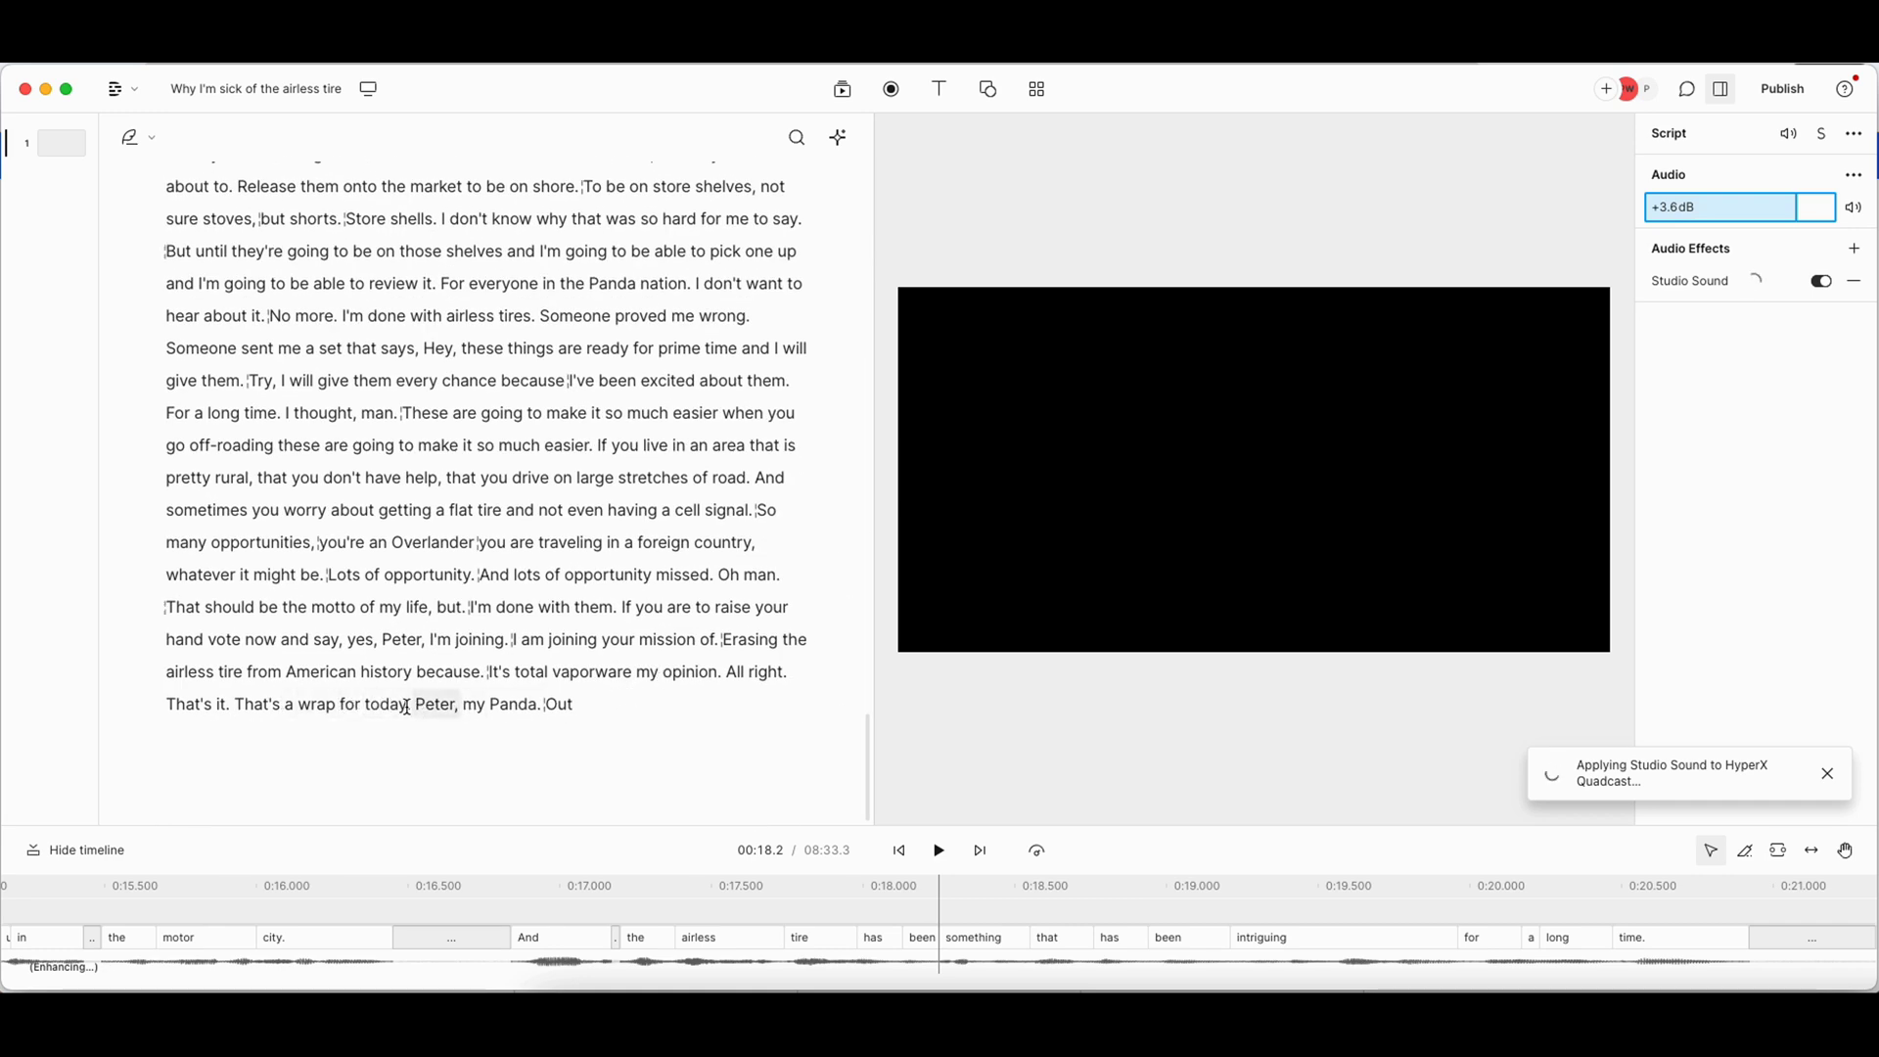
click(473, 705)
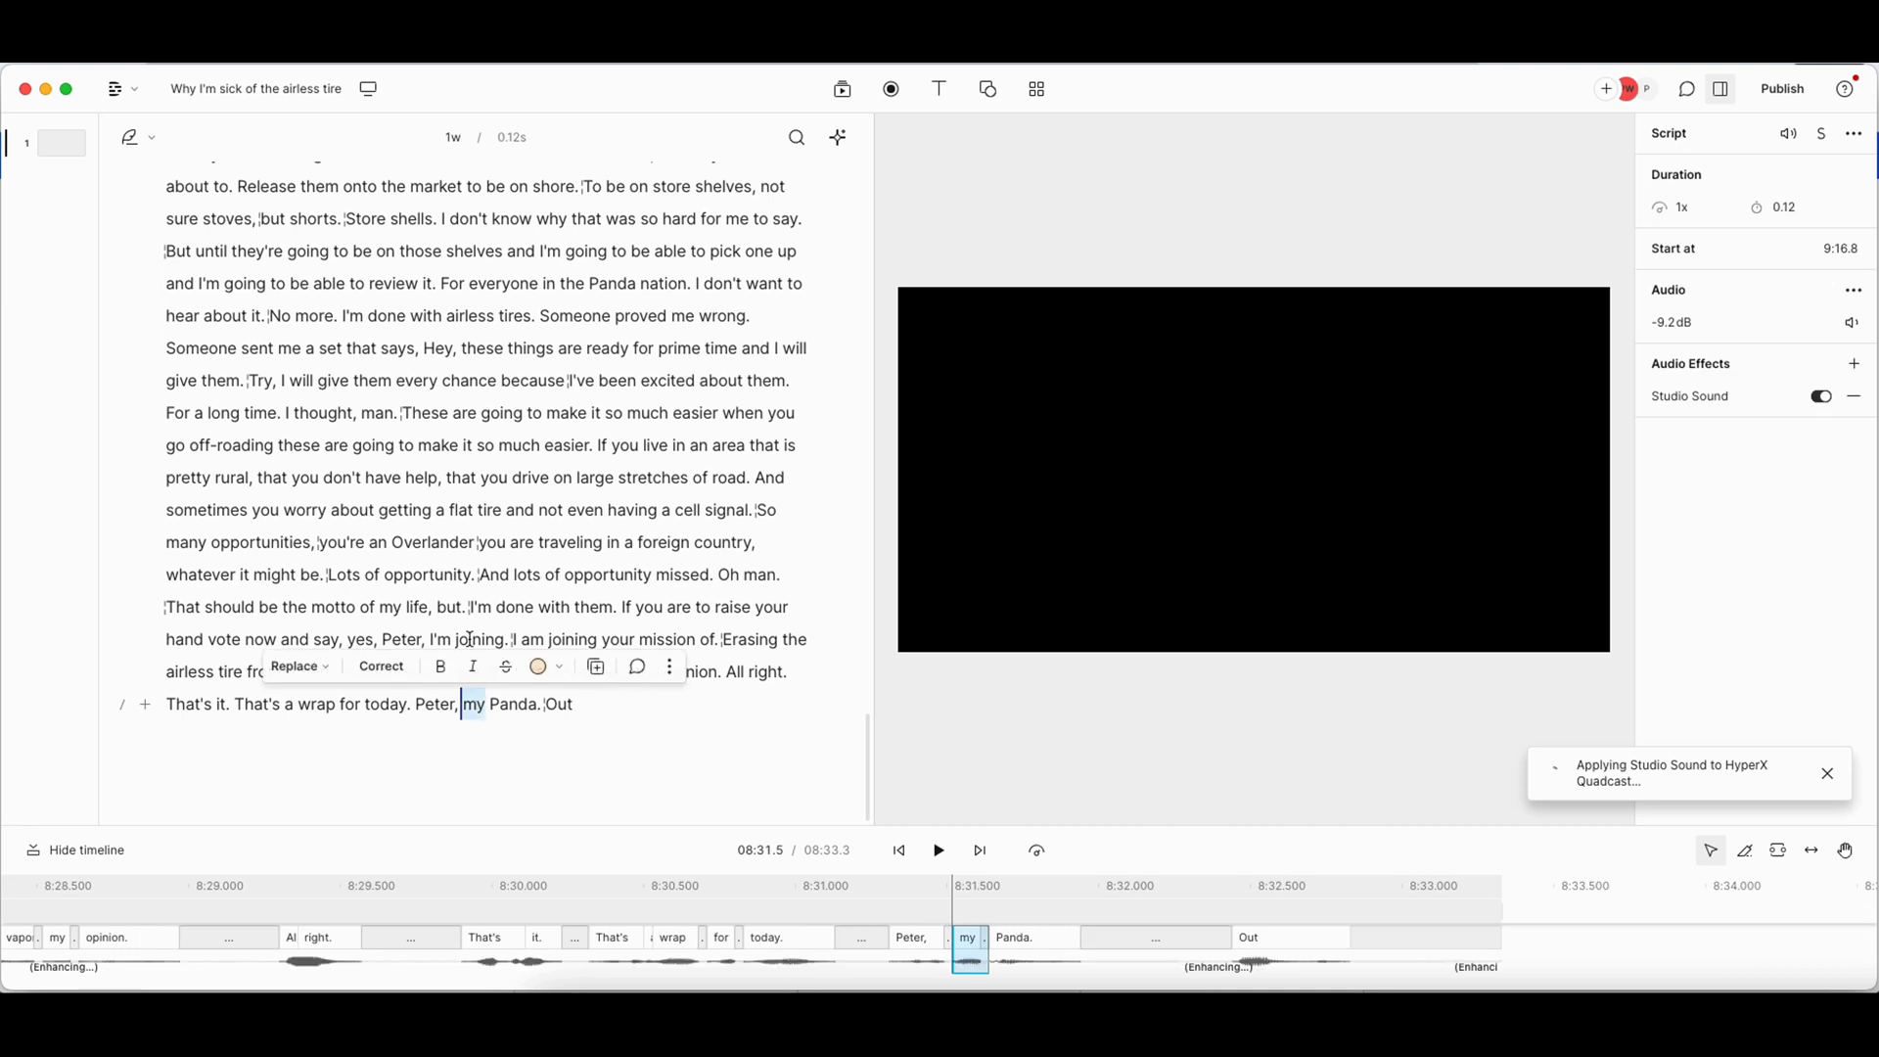
click(378, 661)
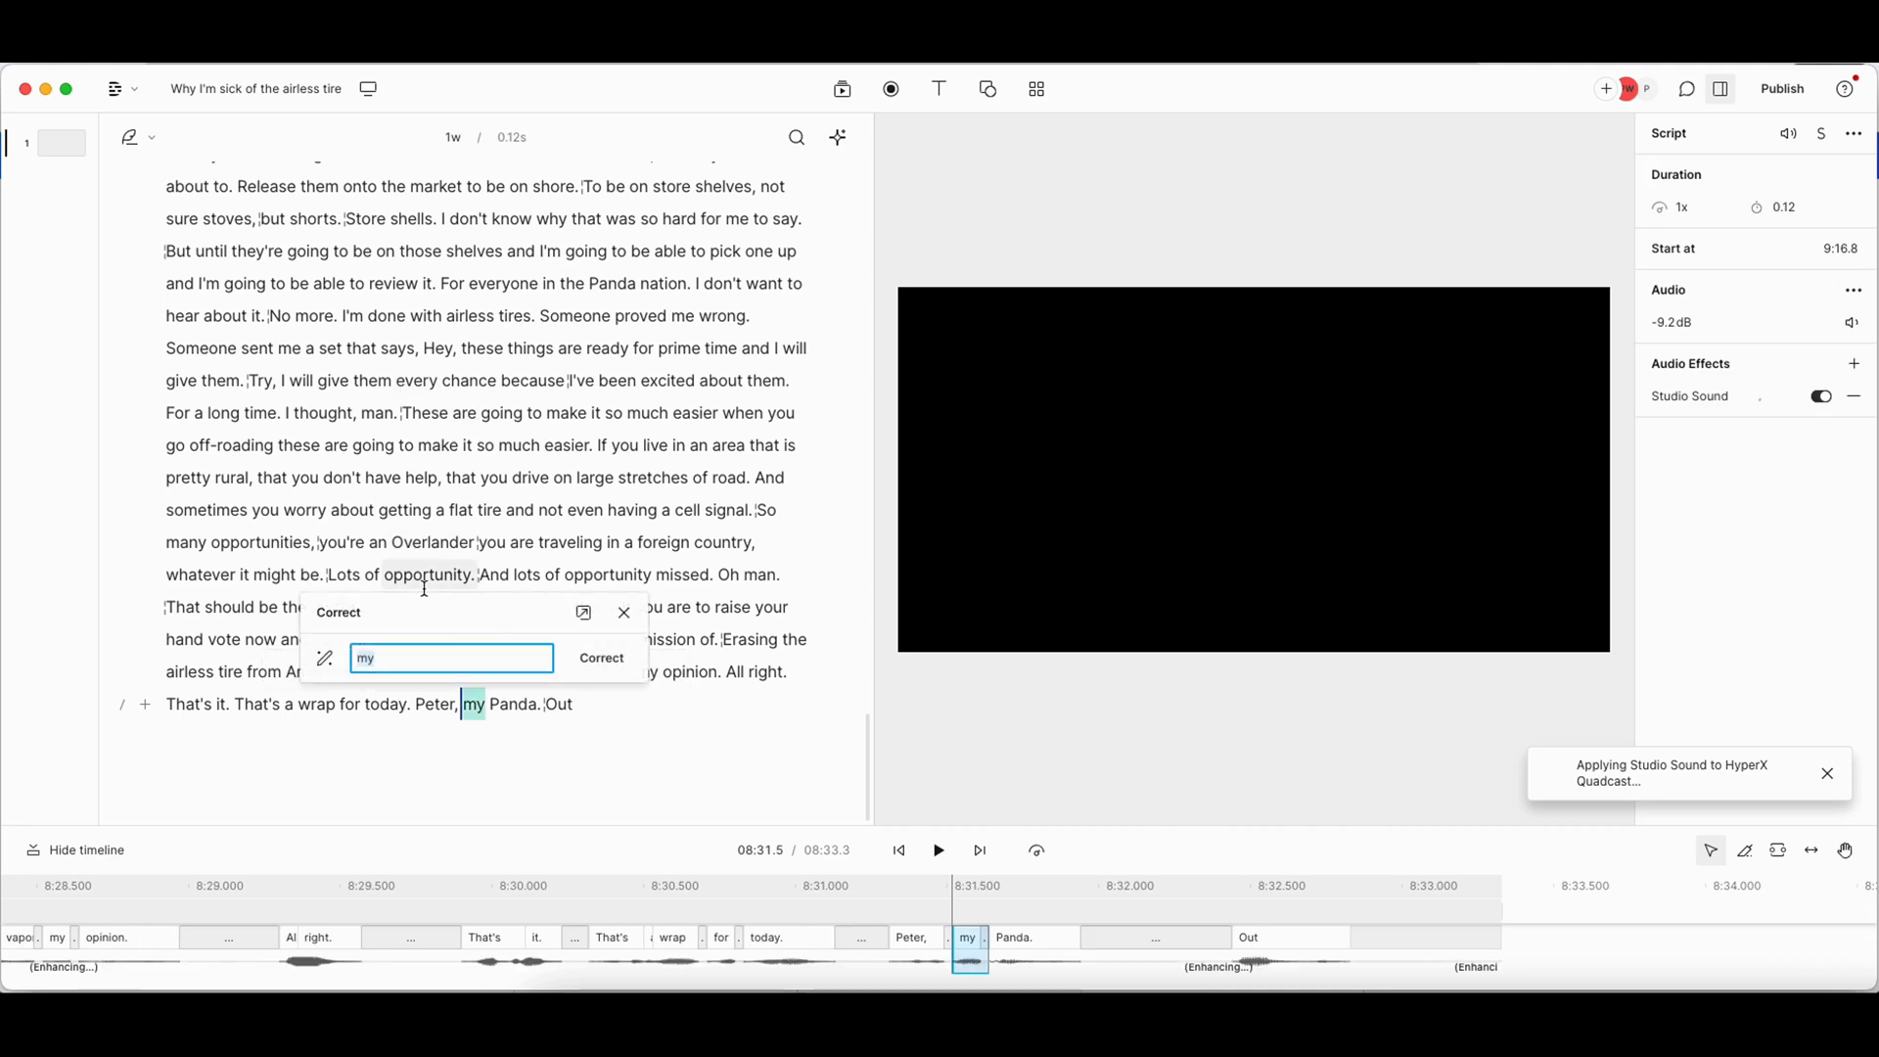
text(von)
click(598, 654)
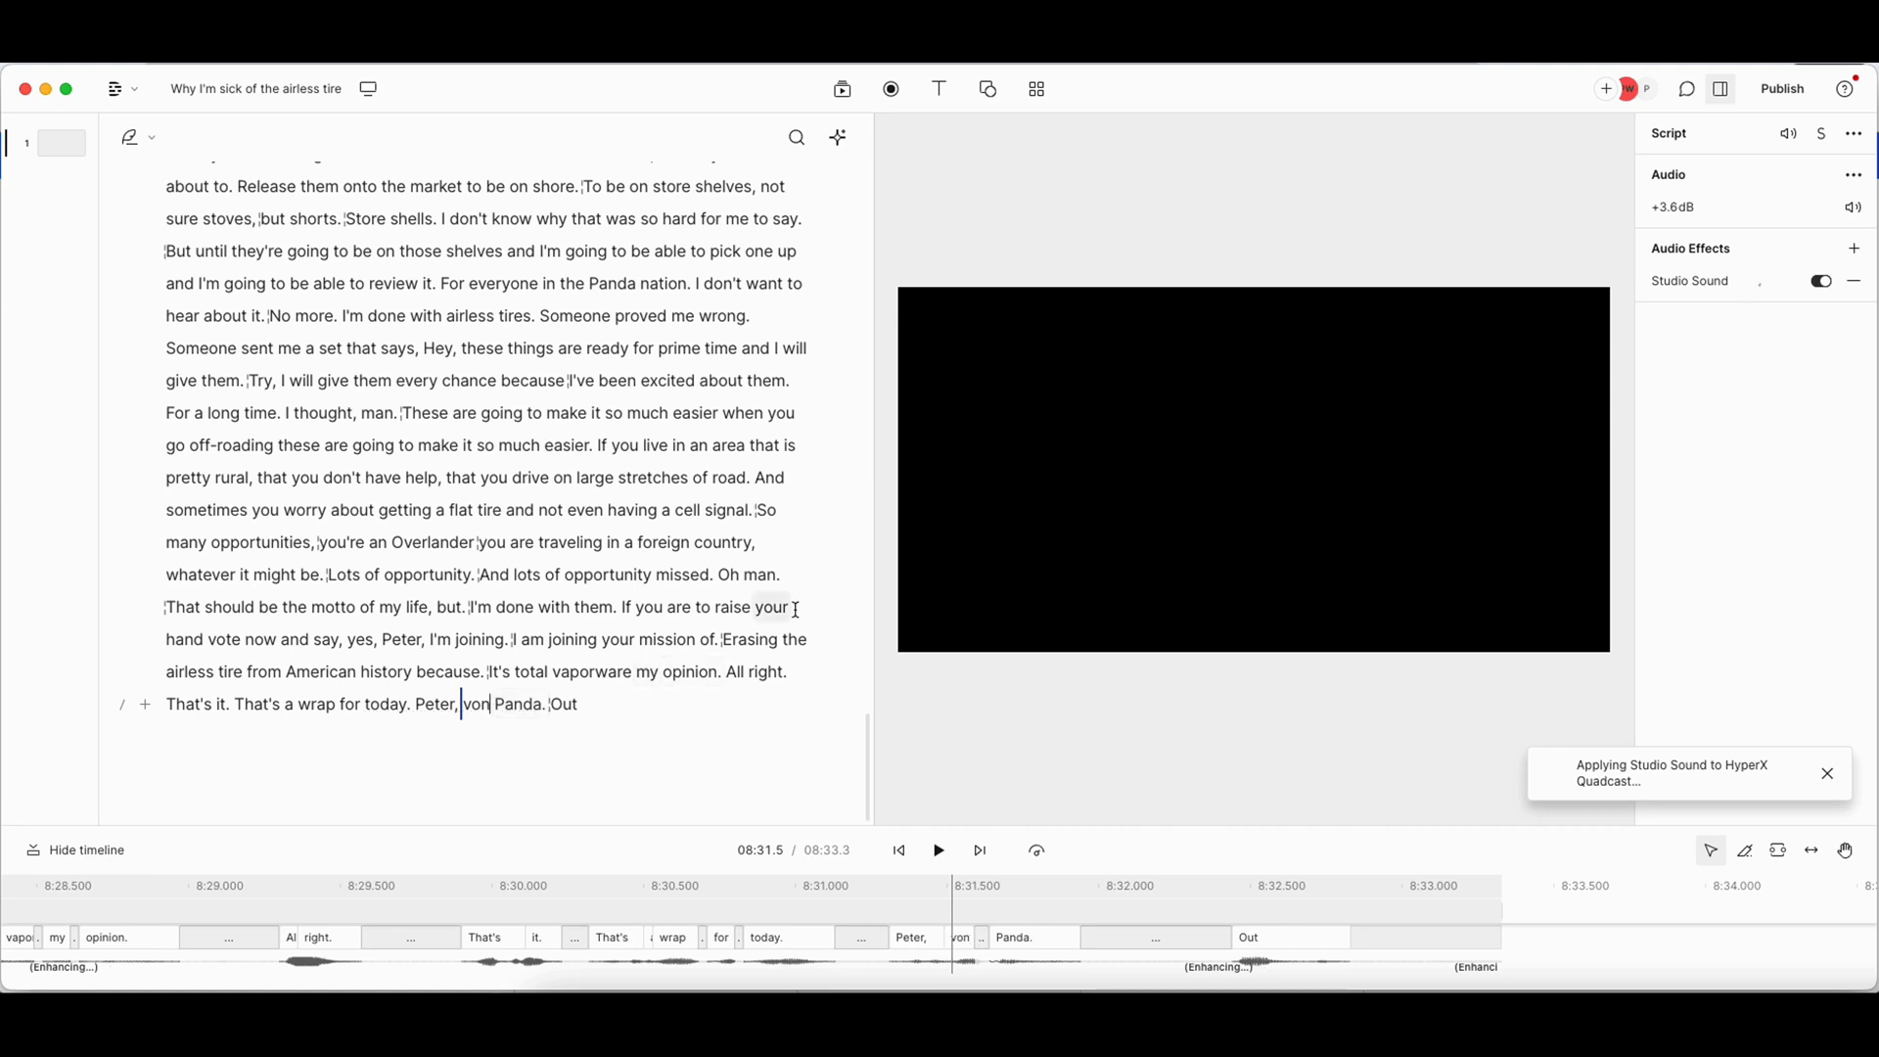
- Add PvP Outro Video.mp4 at the end of the script, keeping English as its transcription language
drag(620, 797, 431, 753)
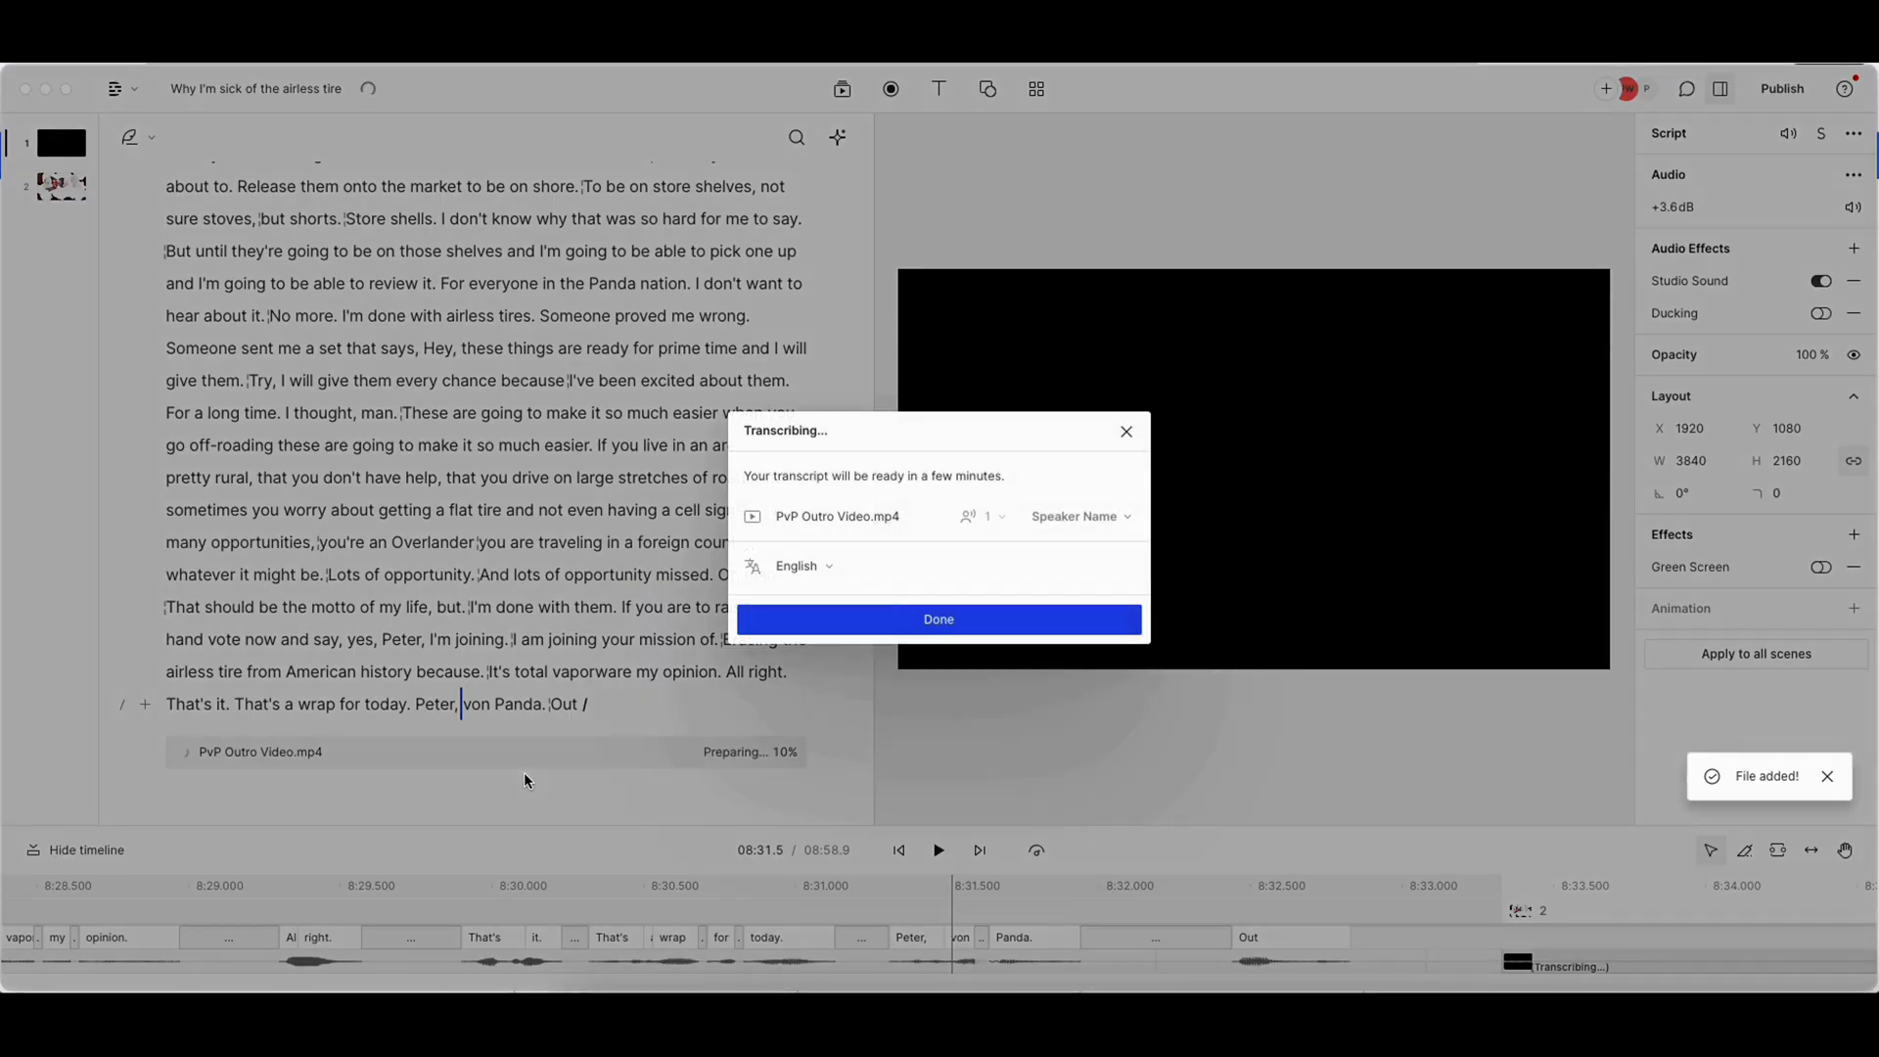
click(898, 619)
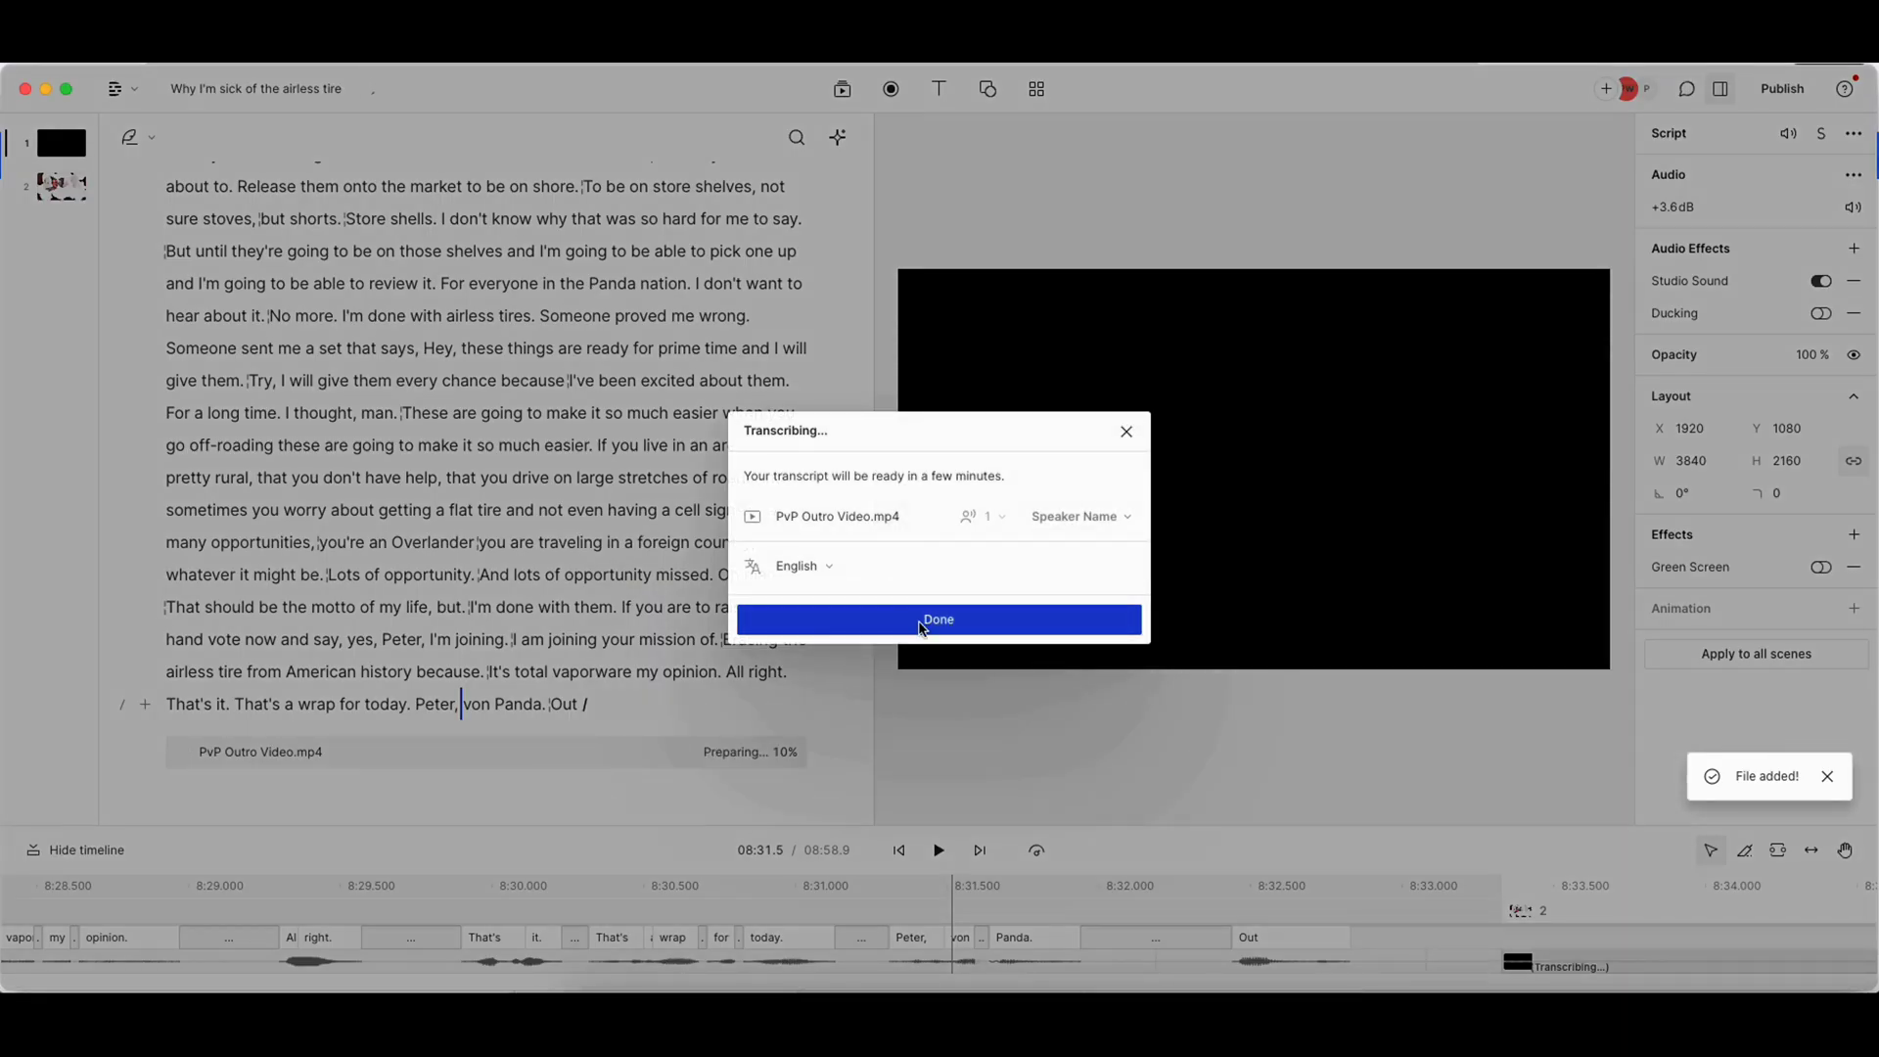
click(905, 621)
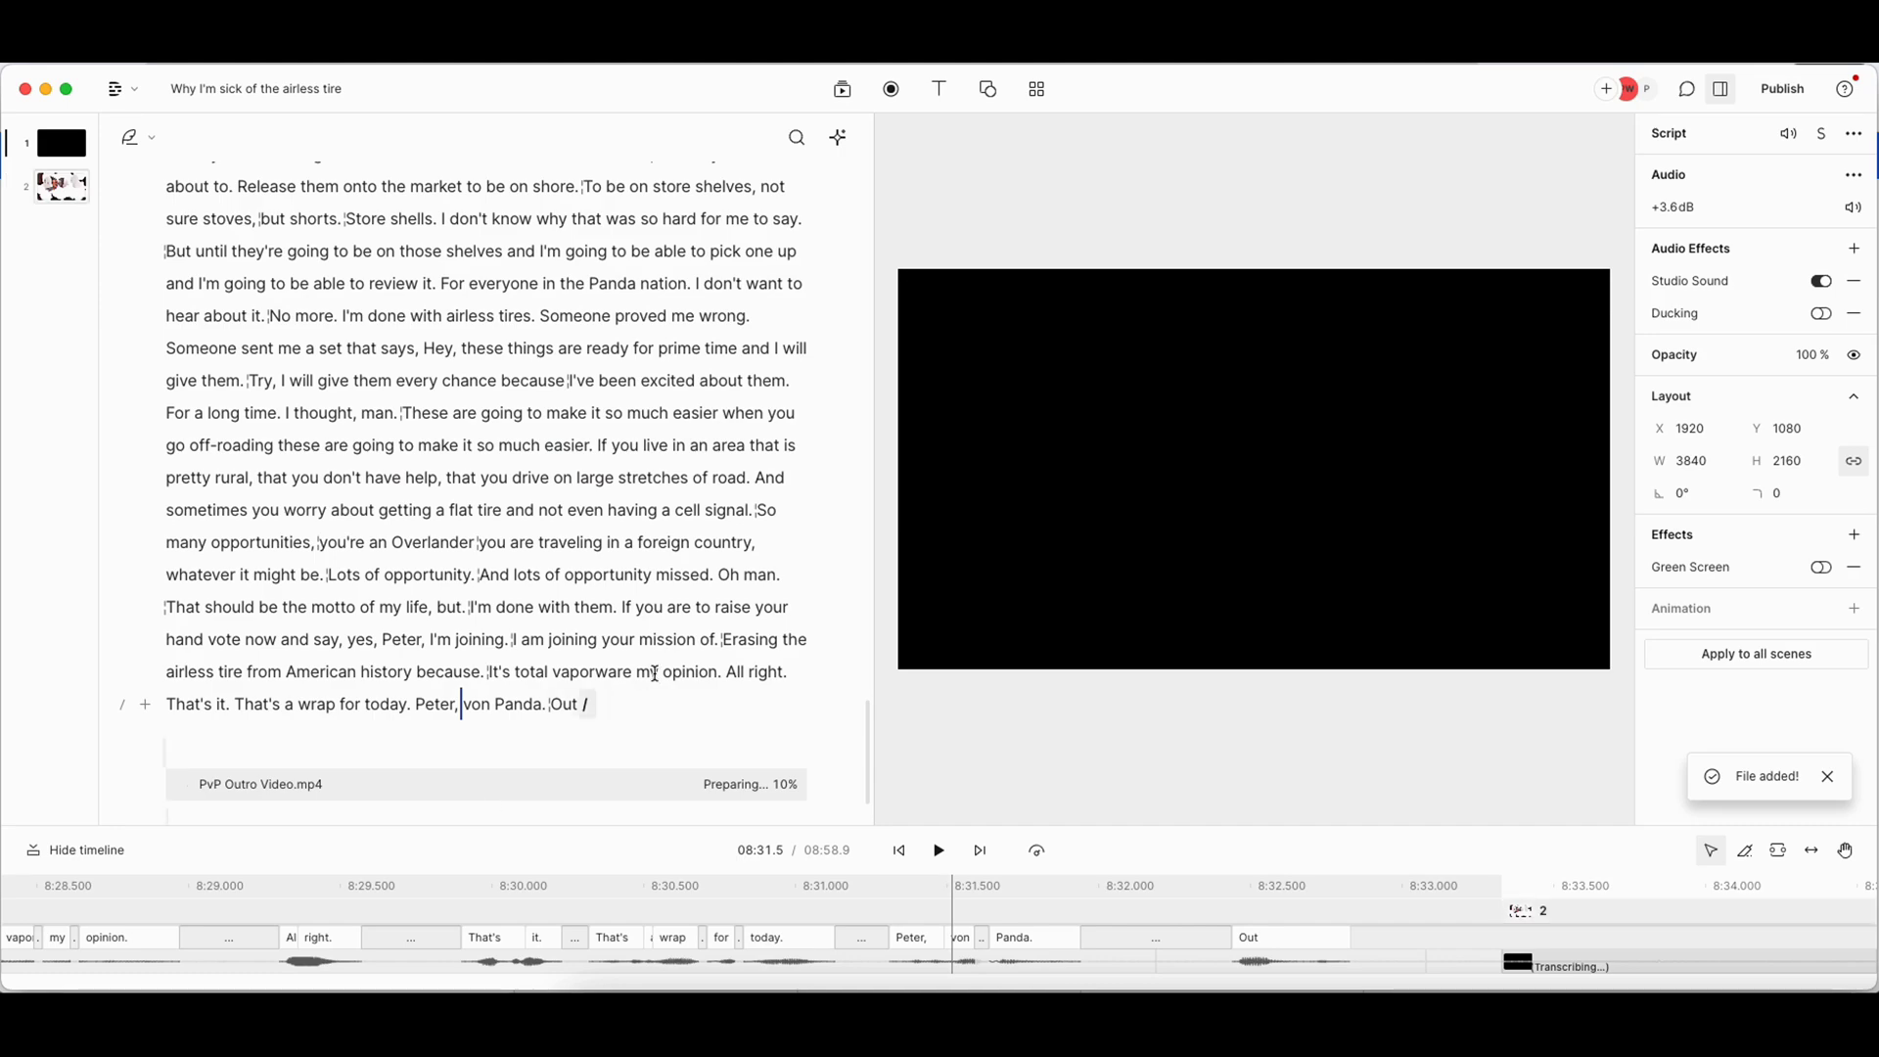
- Apply the Round Waveform Audiogram template to the first scene from its opening line, keeping the landscape orientation
scroll(528, 469, up, 15)
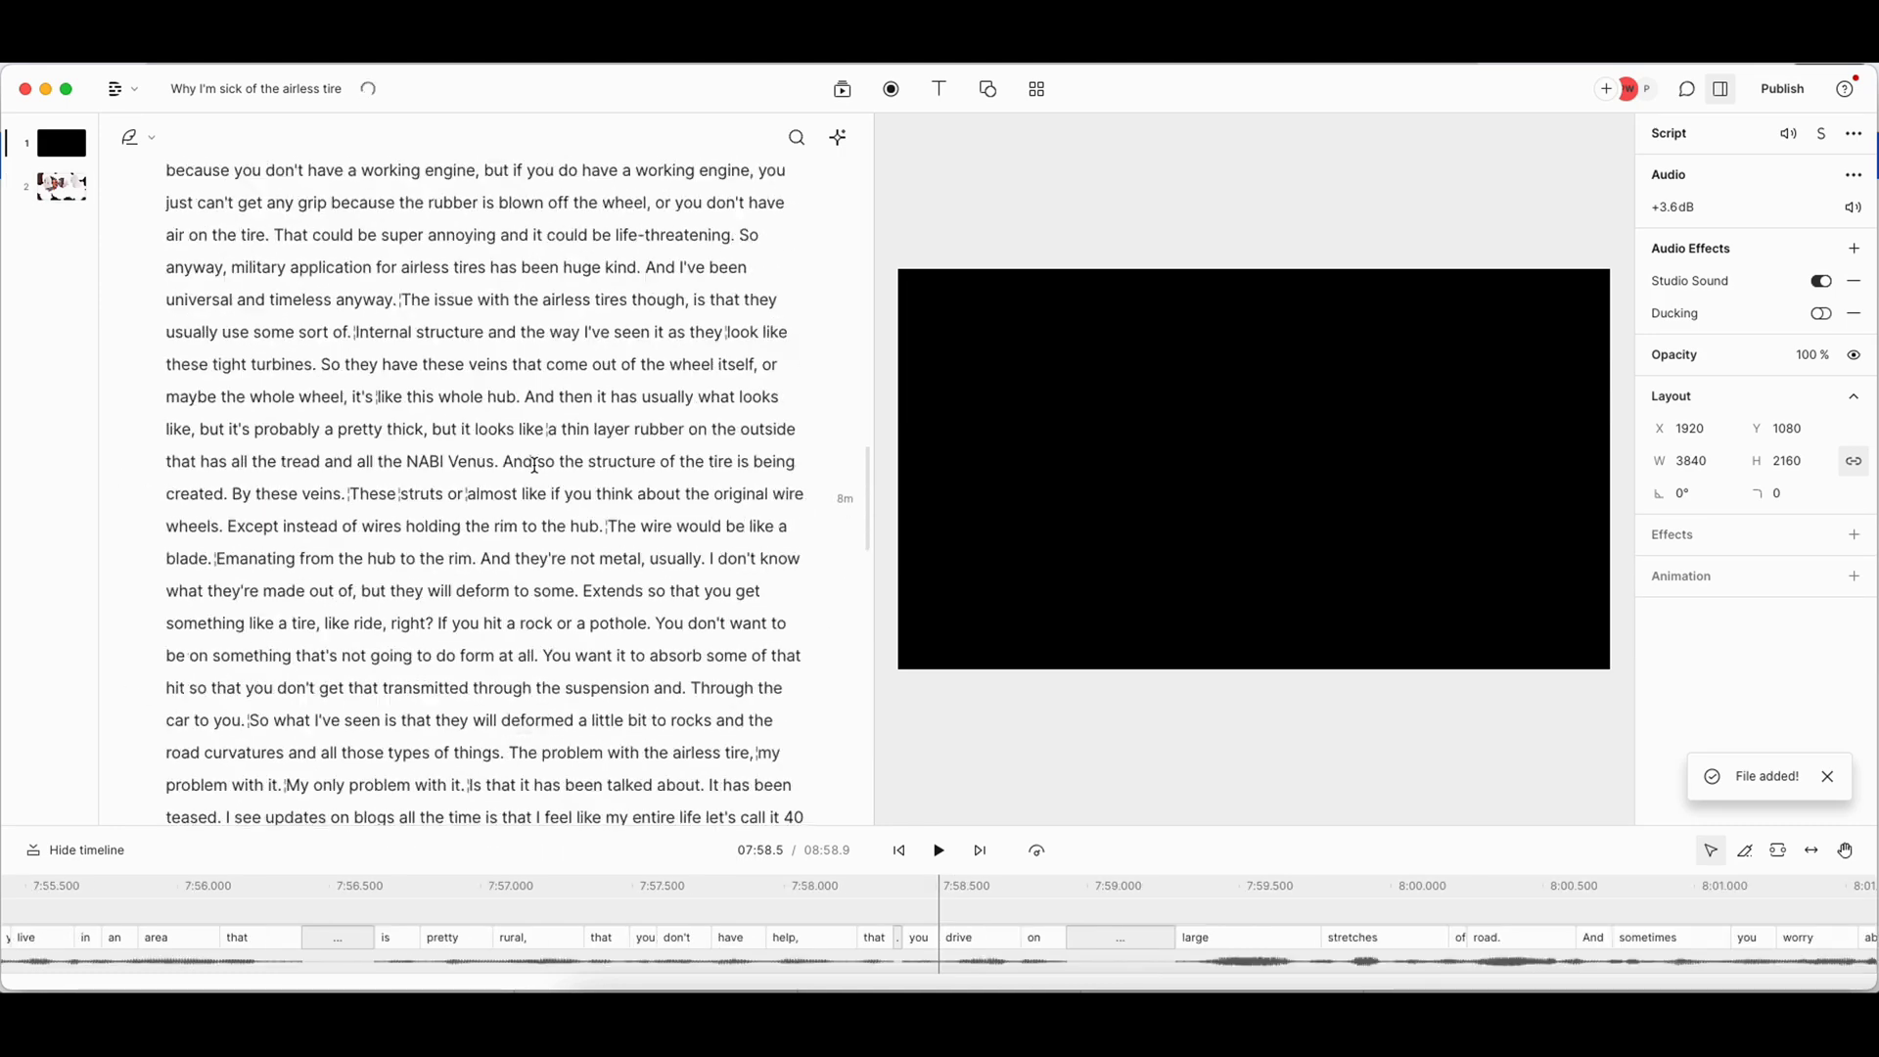
scroll(535, 467, up, 4)
click(306, 377)
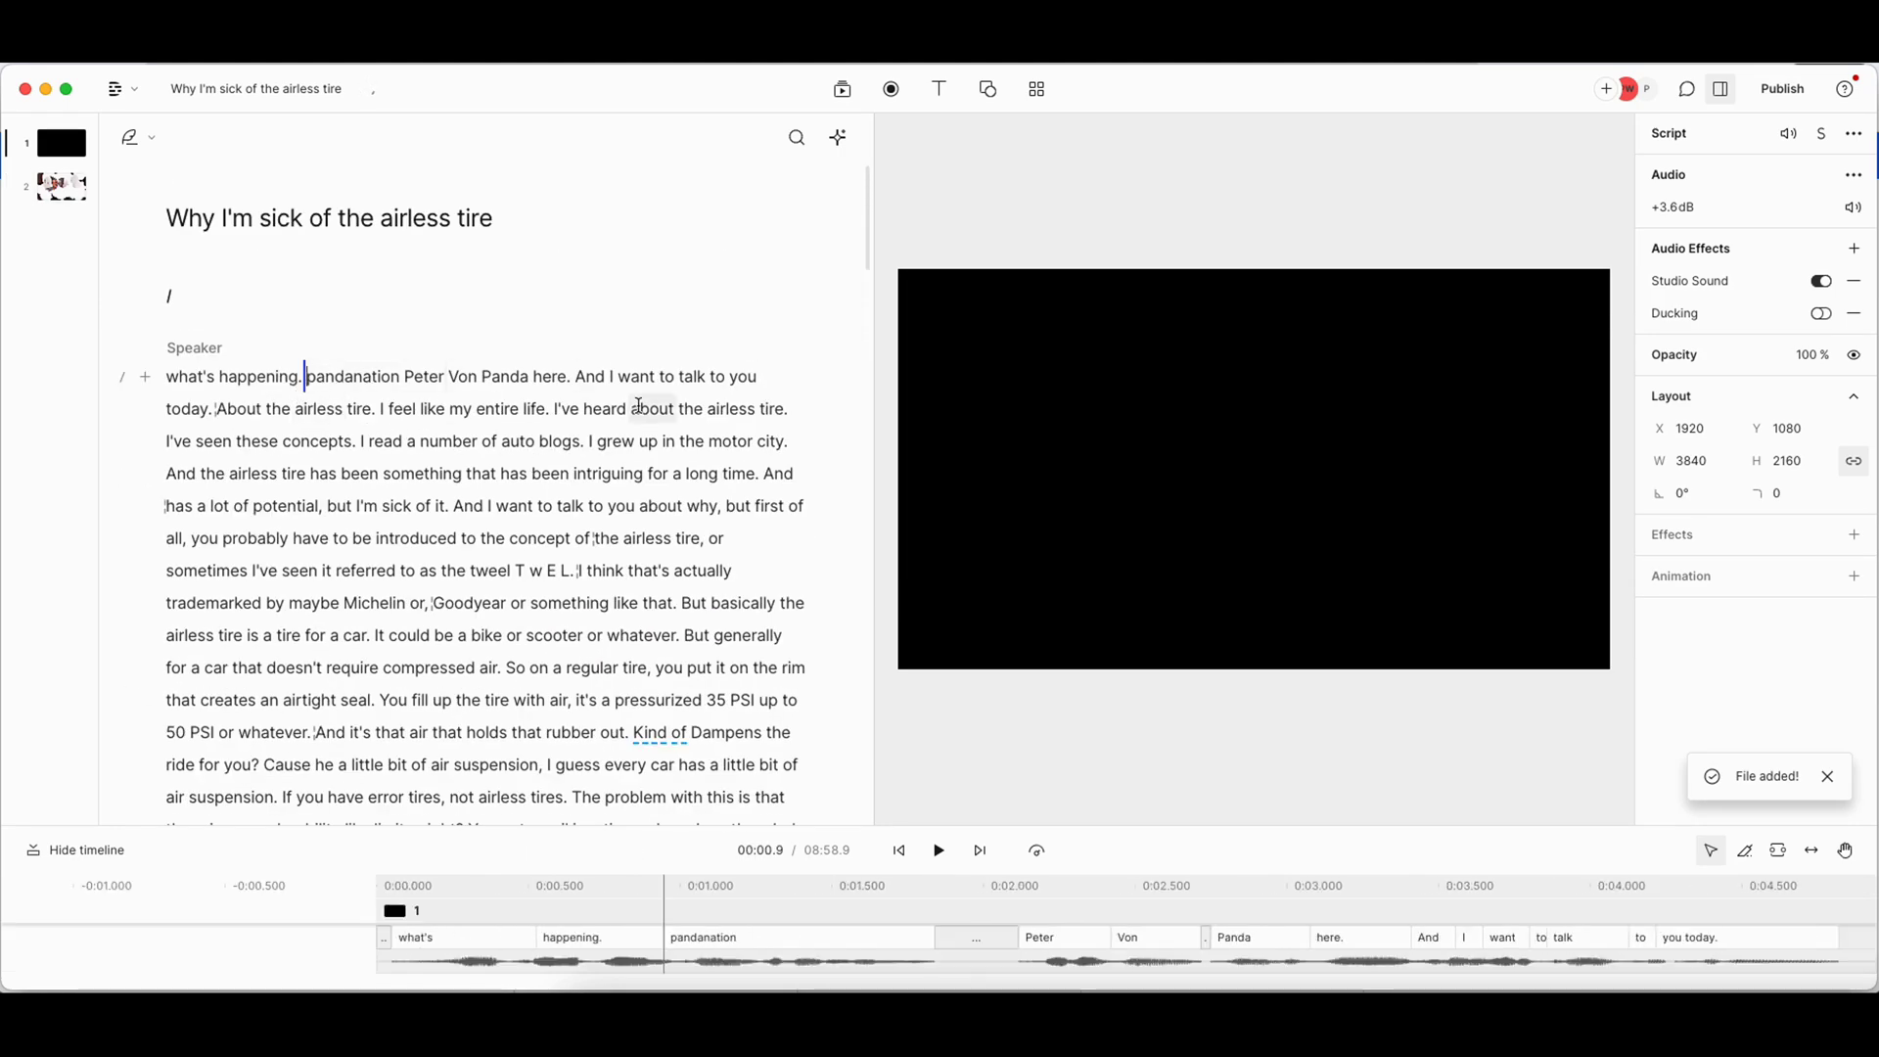
click(1038, 90)
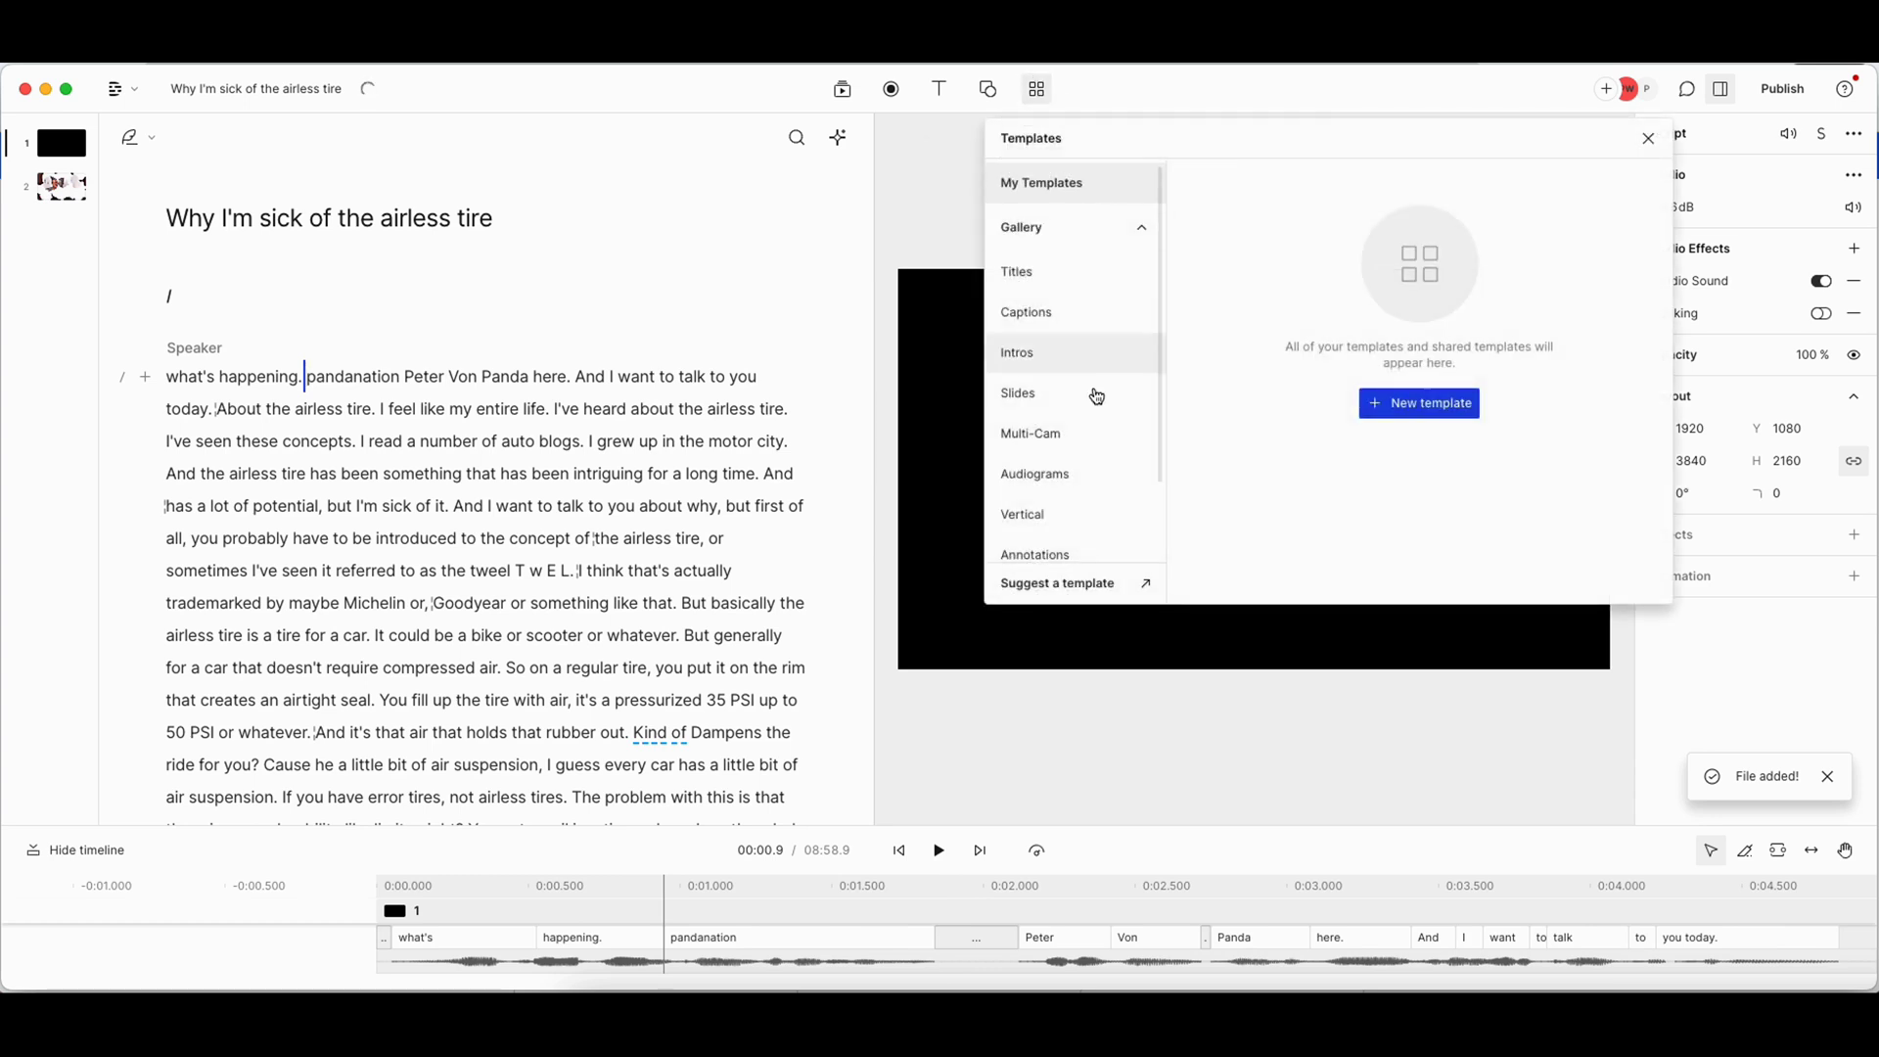
scroll(1086, 468, down, 1)
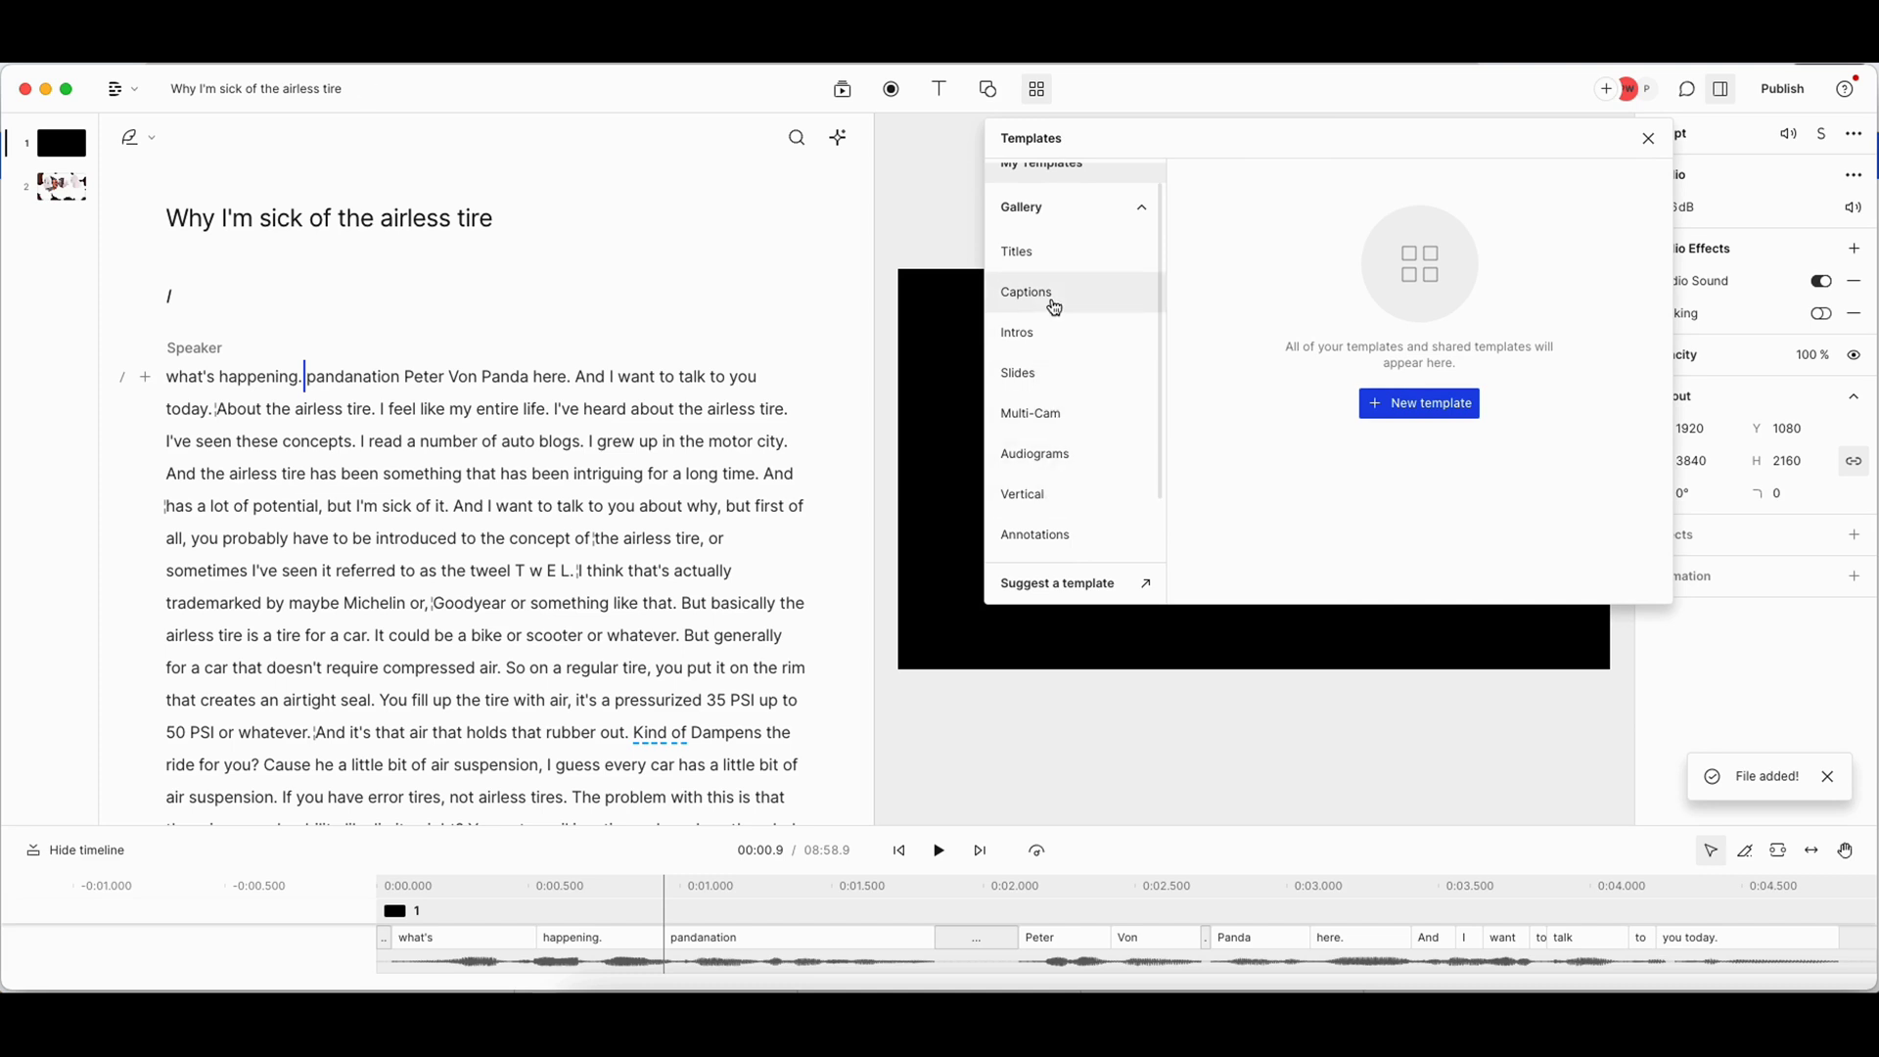
click(1063, 467)
scroll(1370, 453, down, 2)
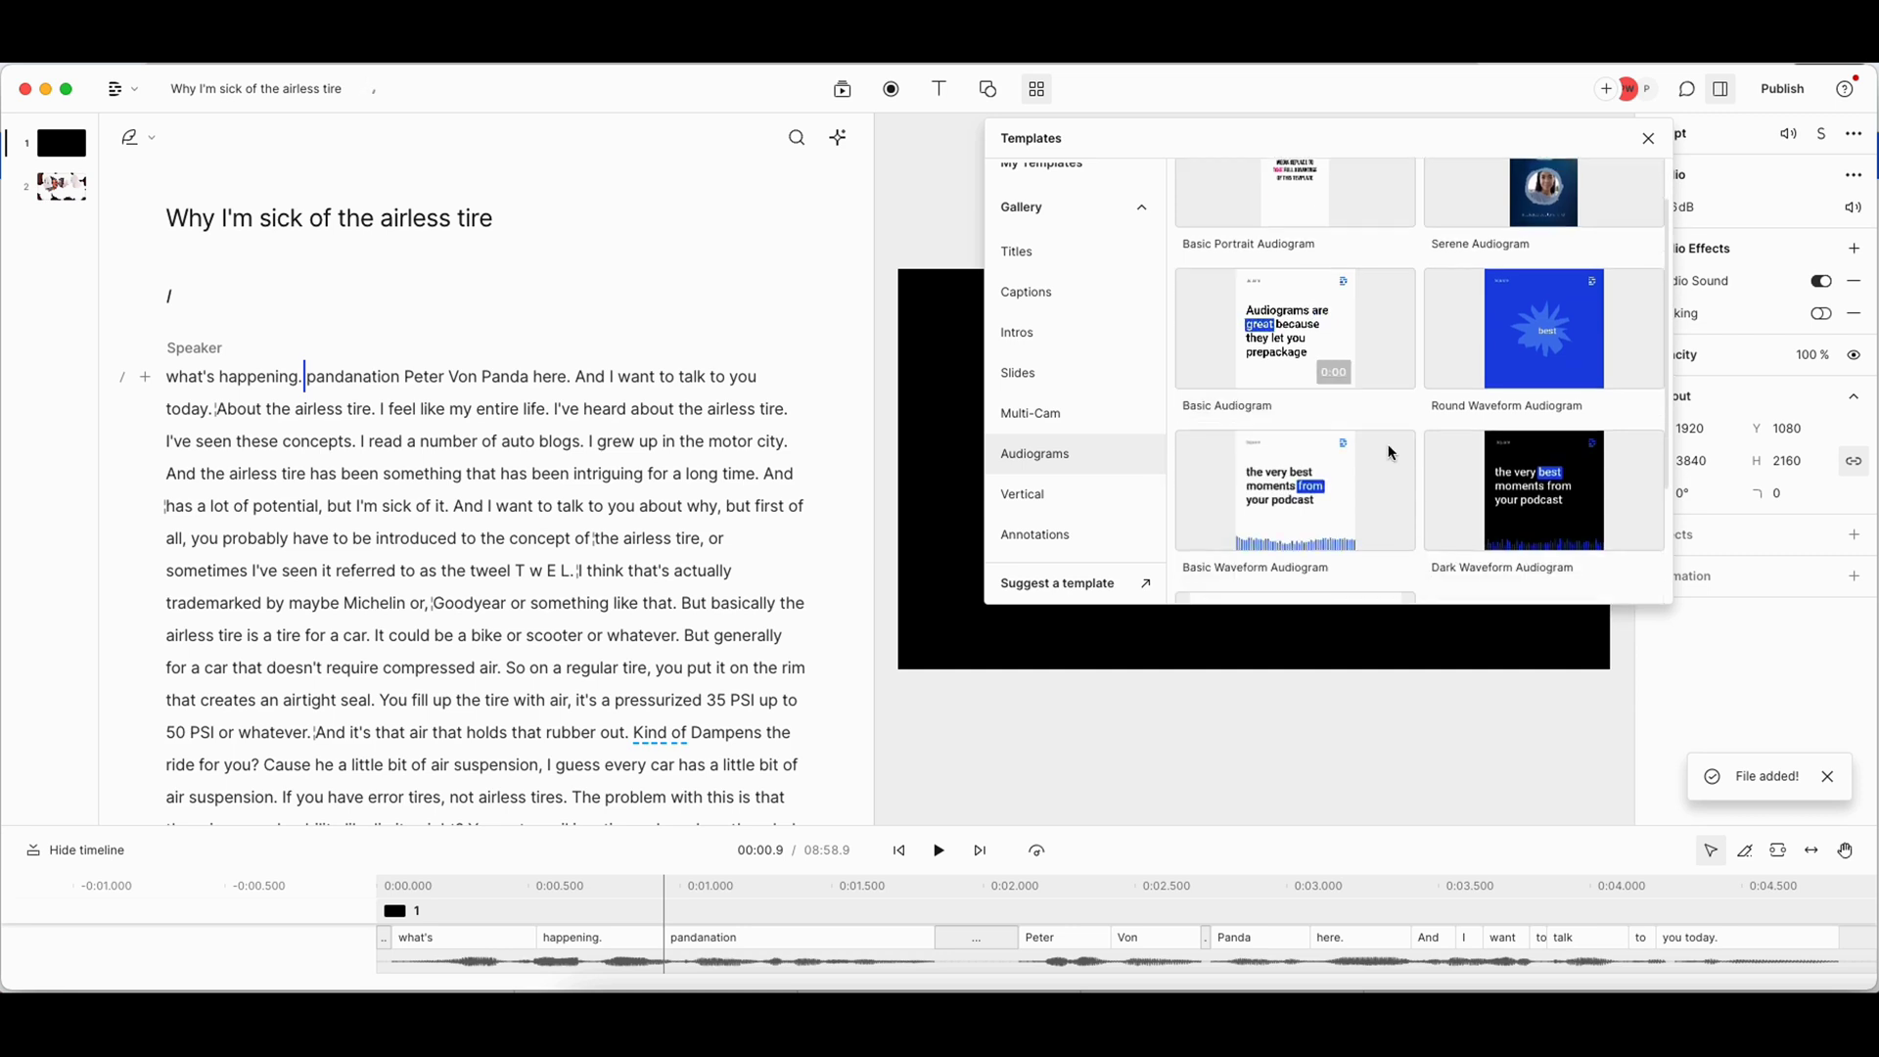
scroll(1391, 453, down, 2)
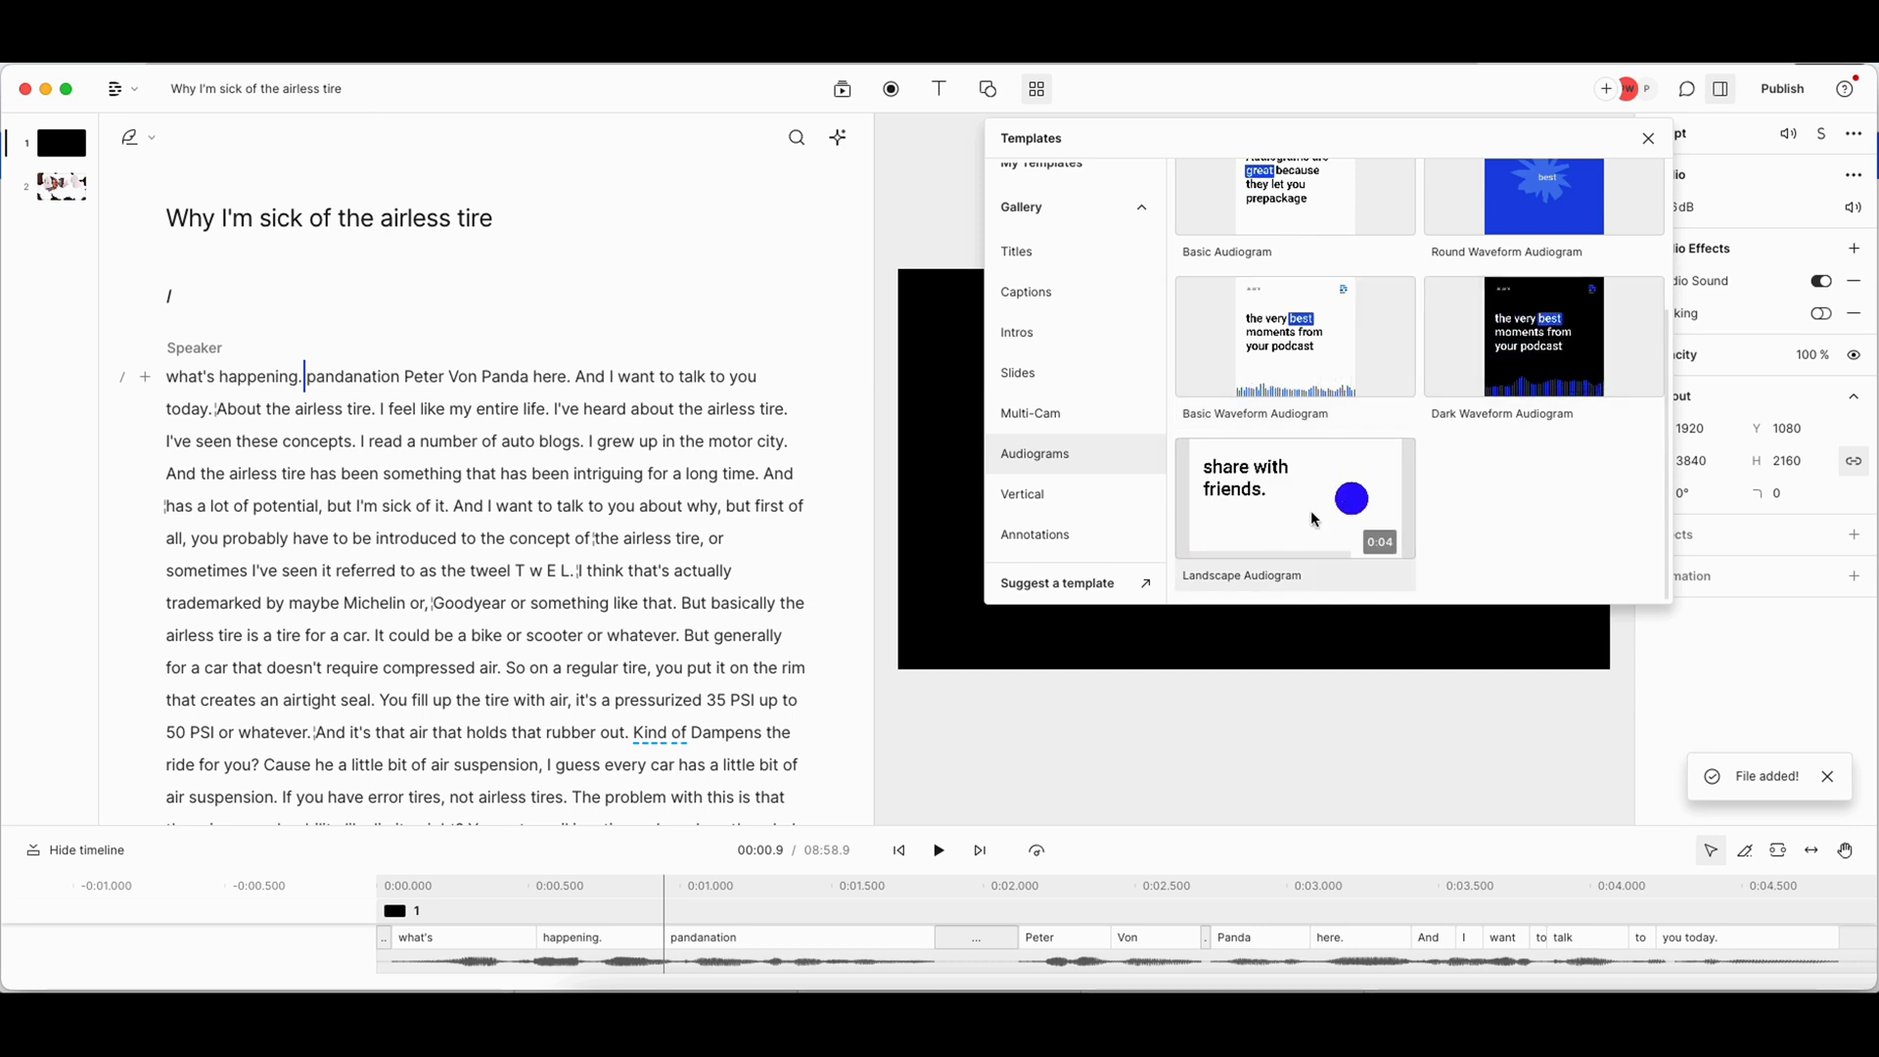
scroll(1536, 409, up, 3)
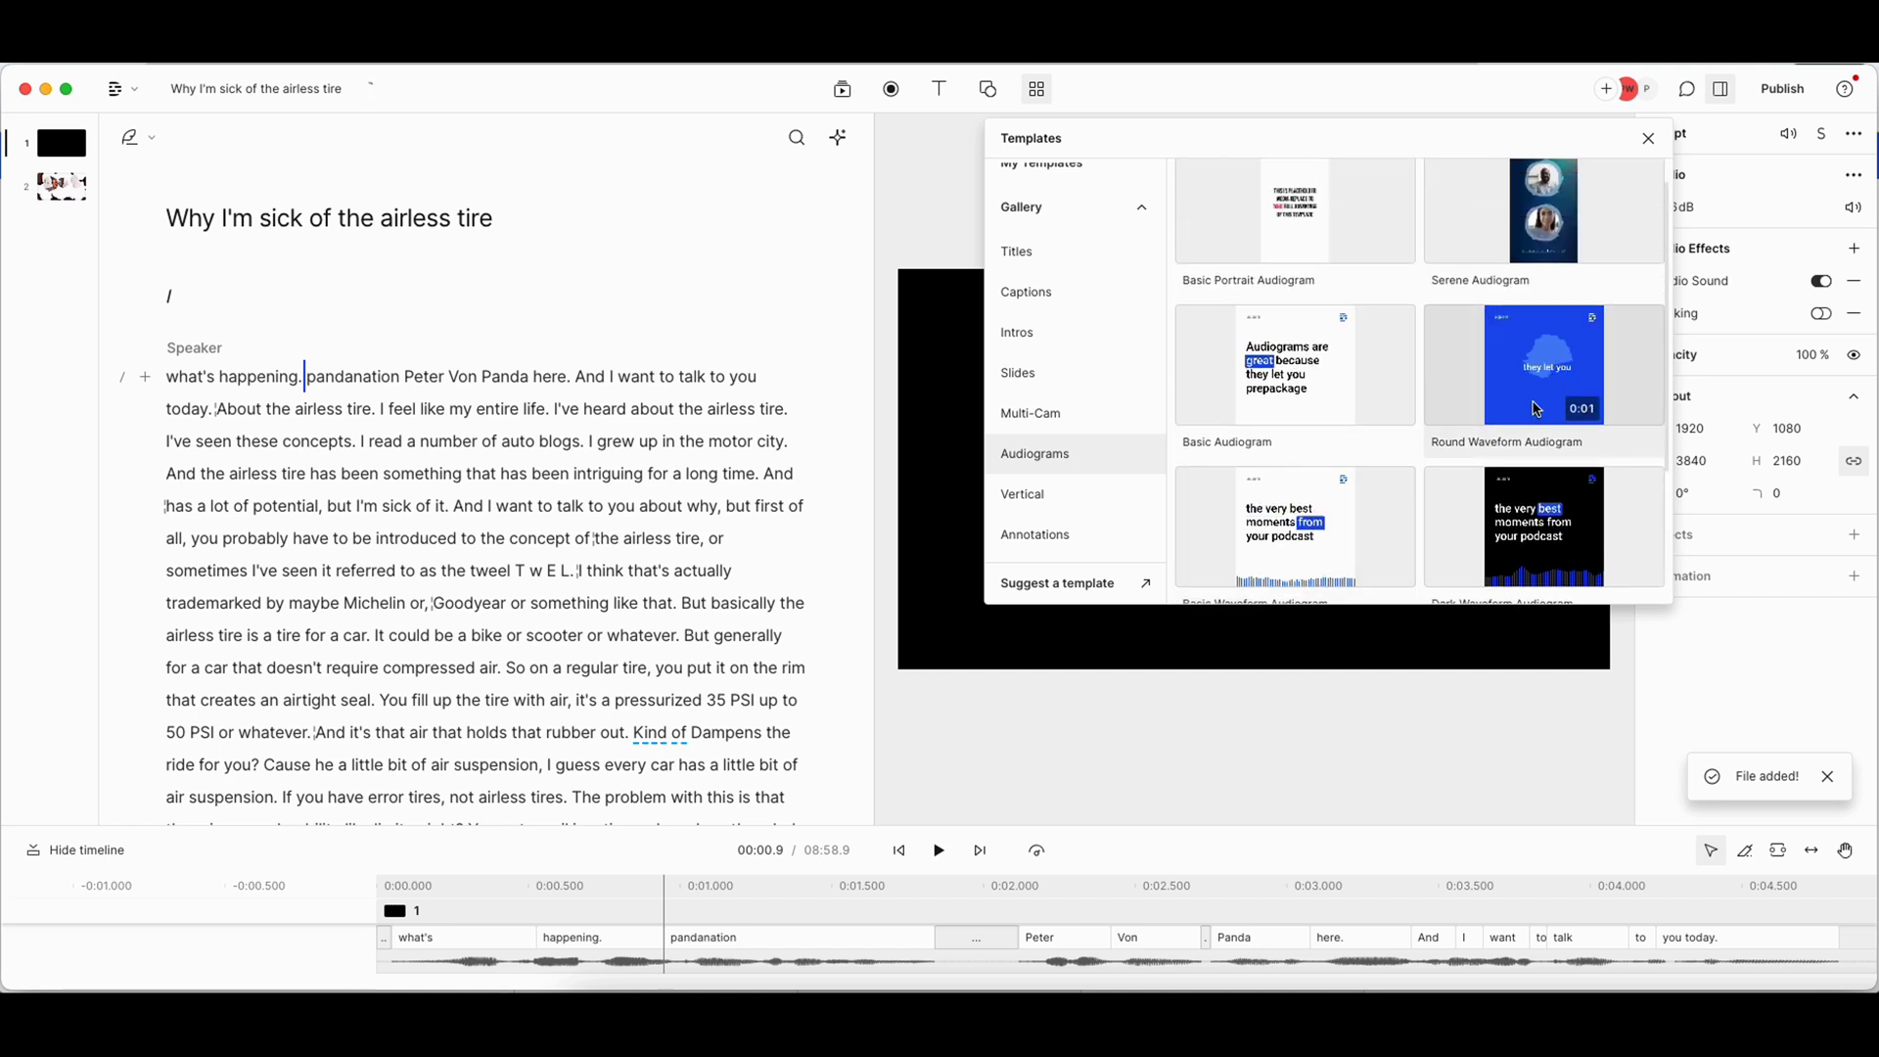
scroll(1544, 333, up, 1)
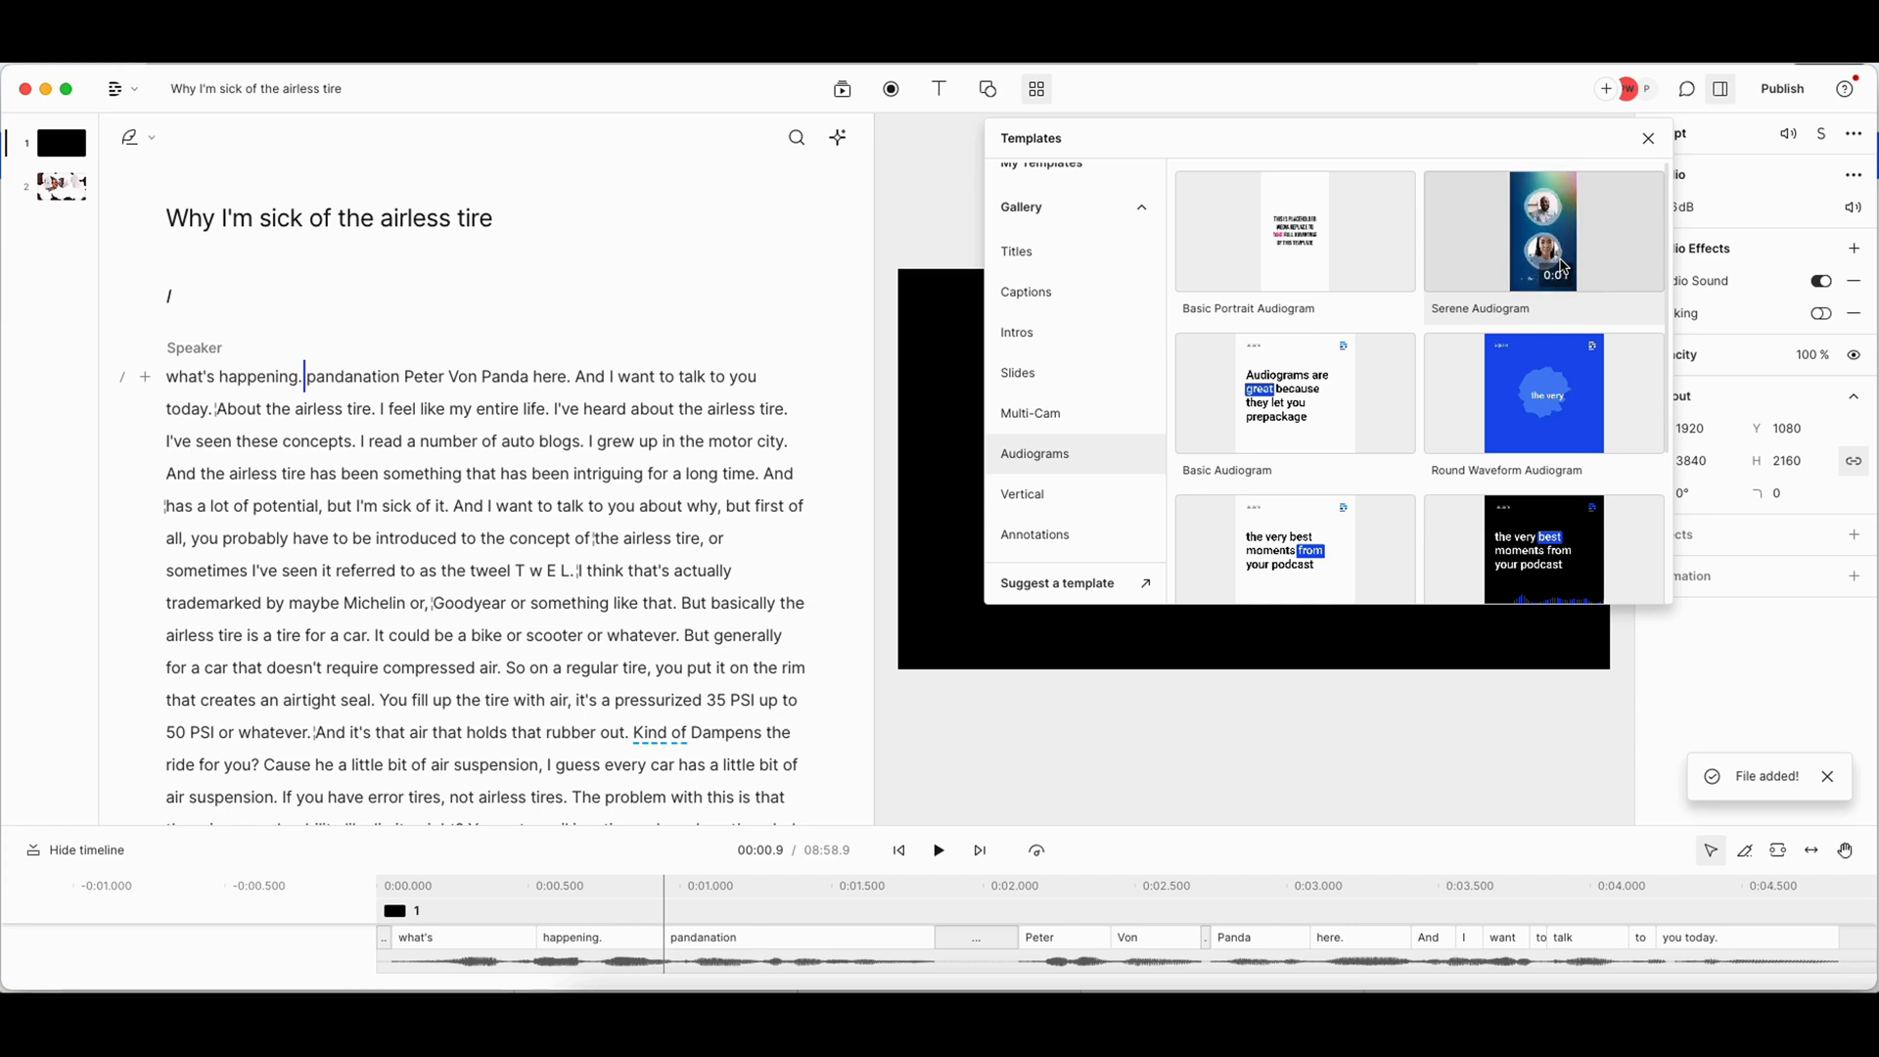
click(1541, 430)
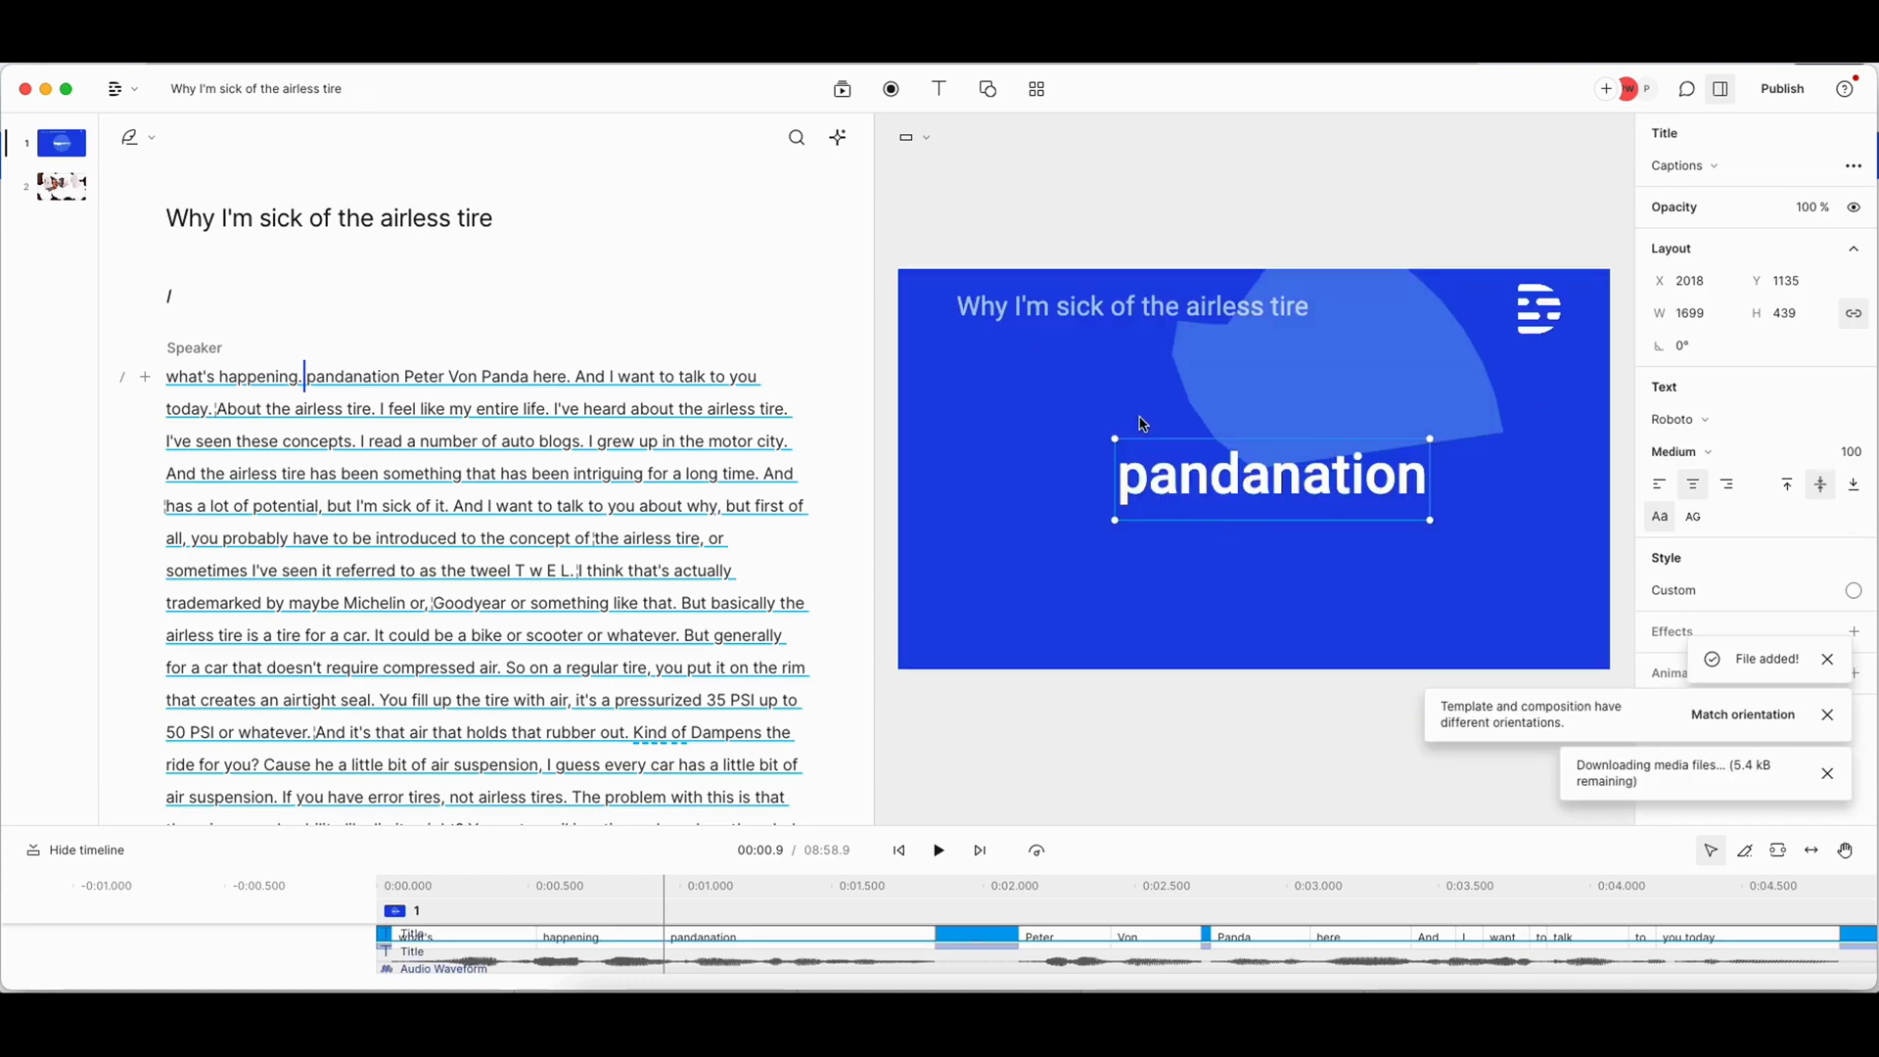
click(915, 139)
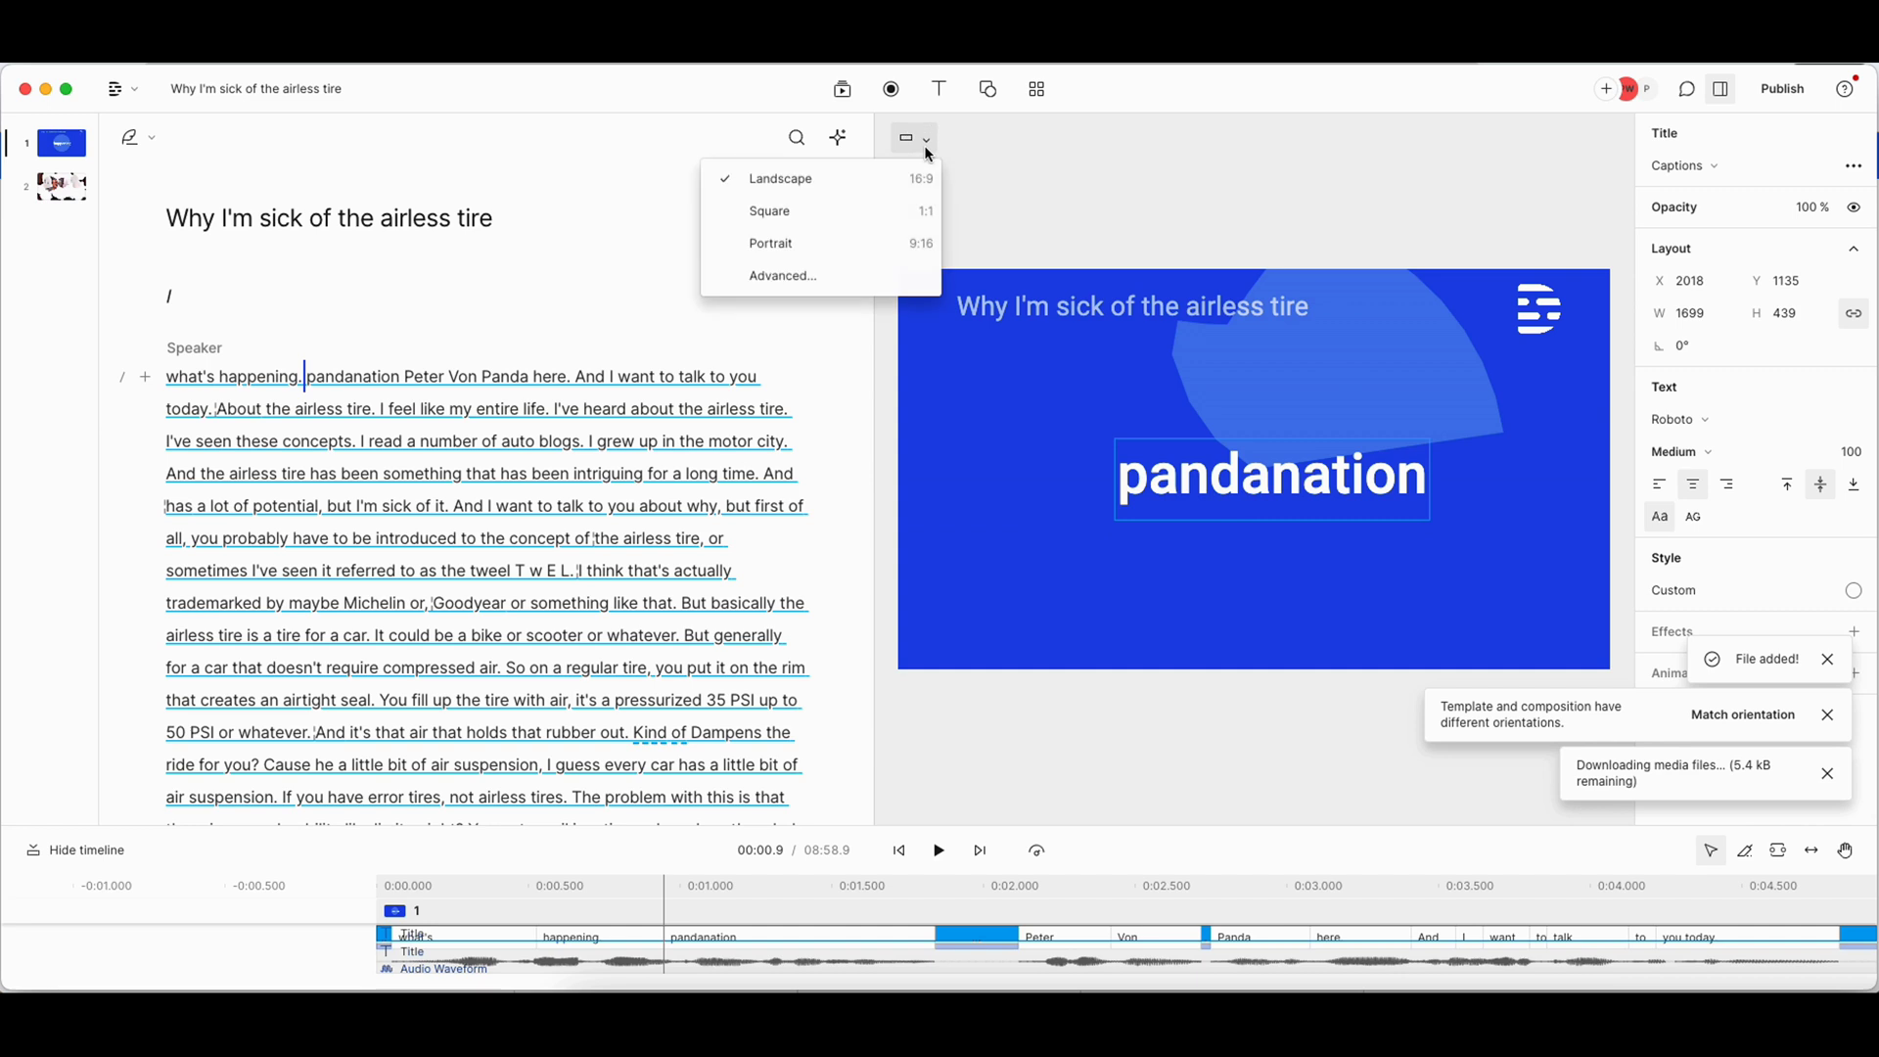
click(1071, 150)
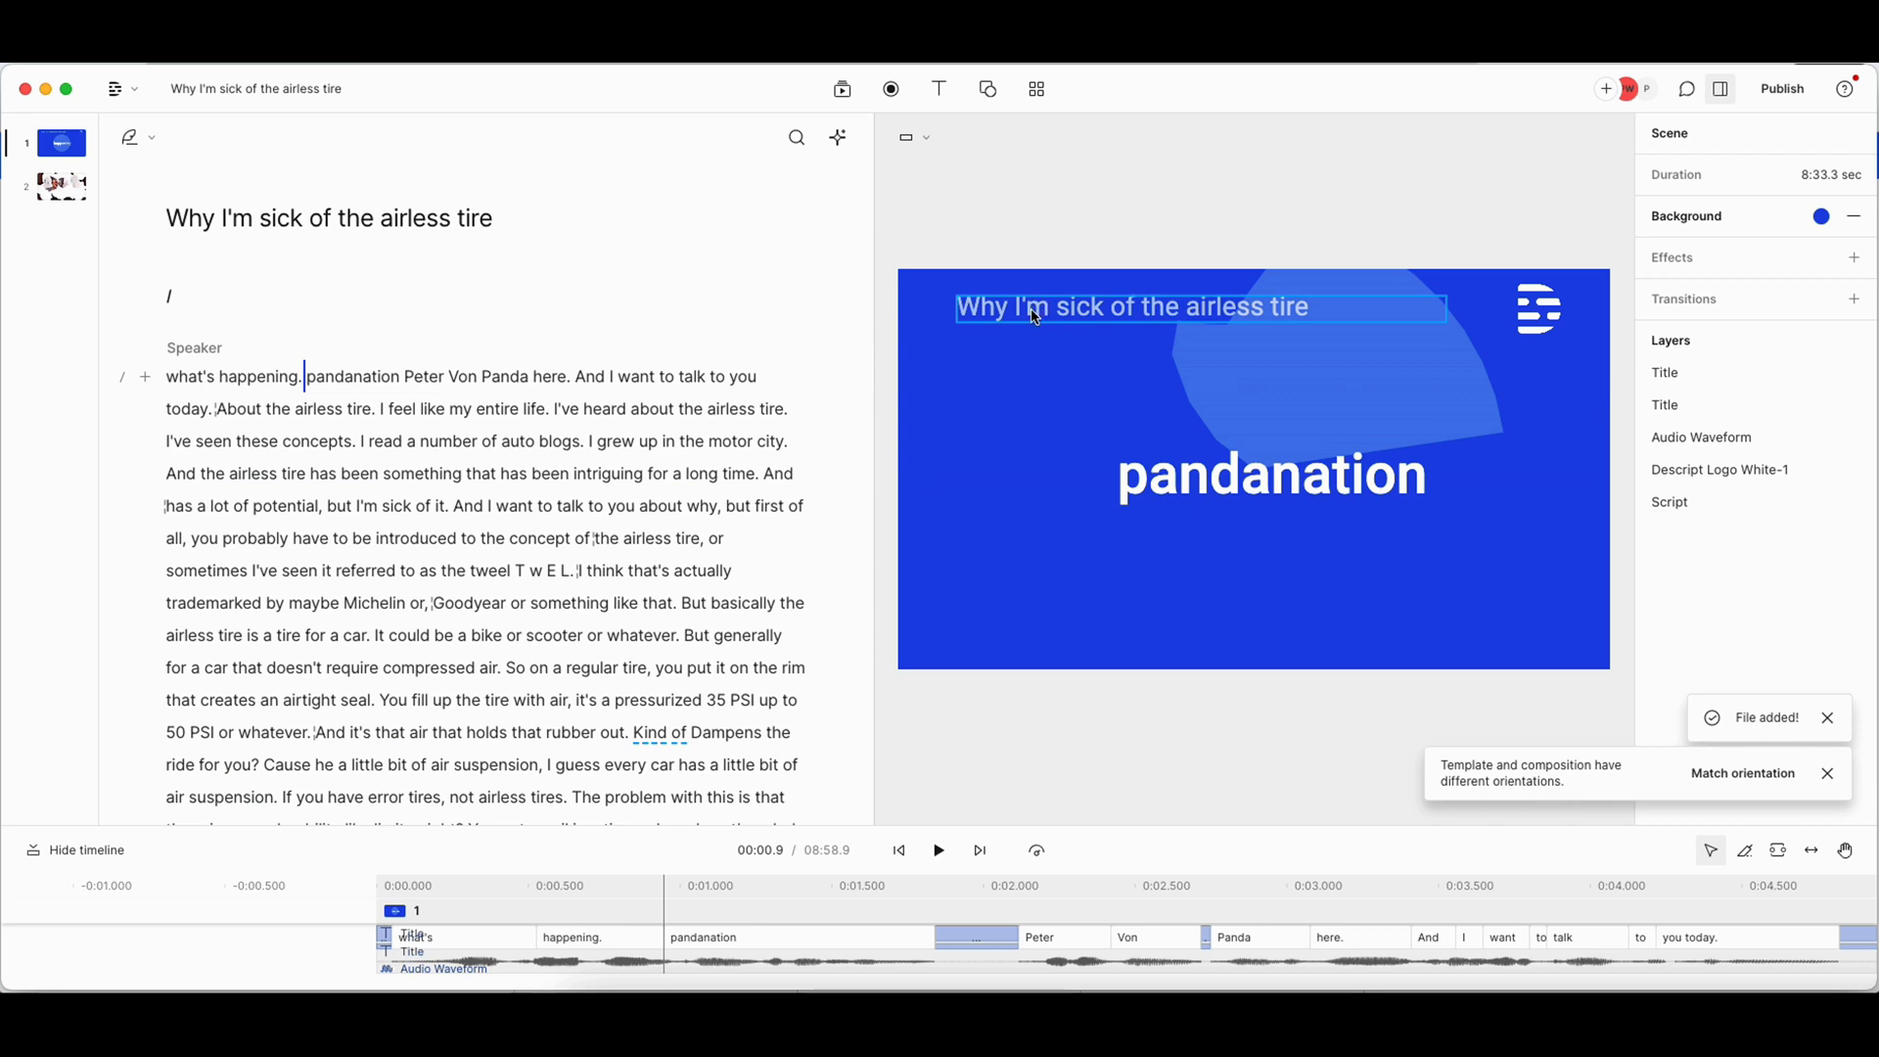
- Switch the composition-name title on the canvas to Freeform and replace its text with "The Peter von Panda Podcast"
click(1094, 301)
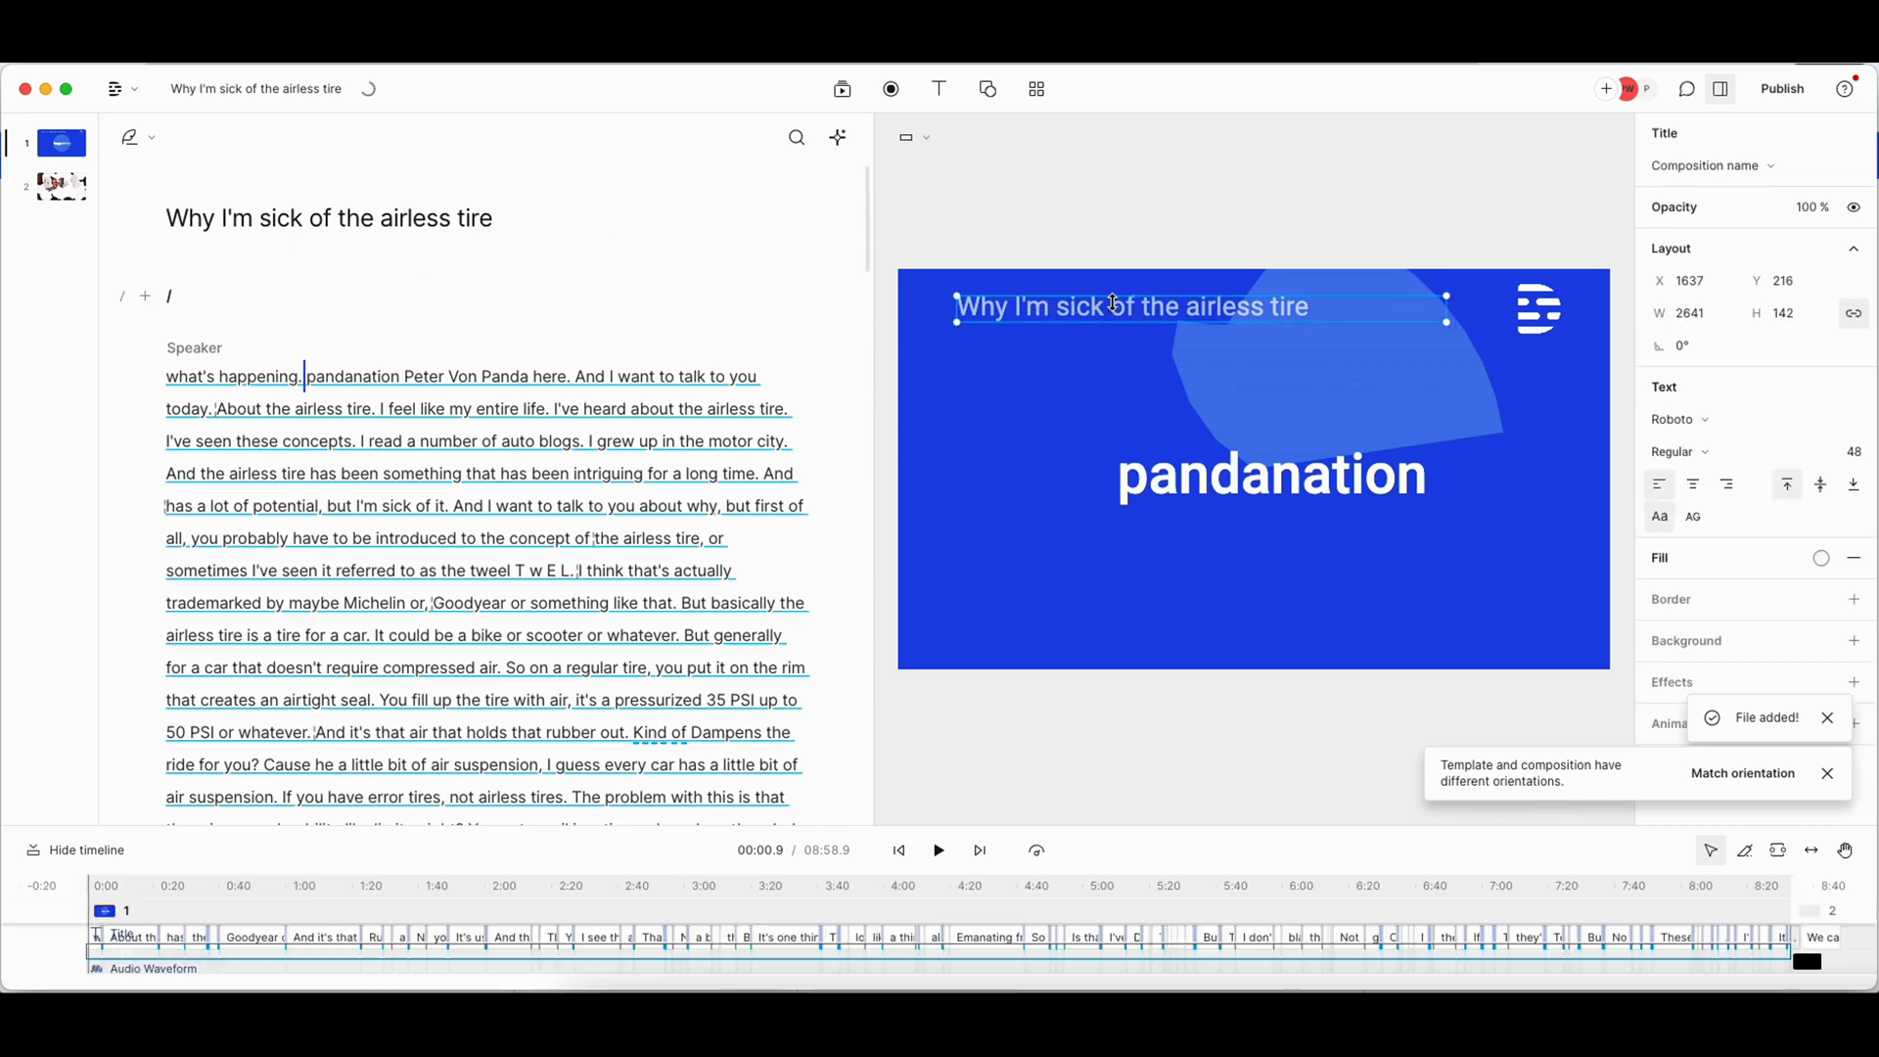
click(1710, 166)
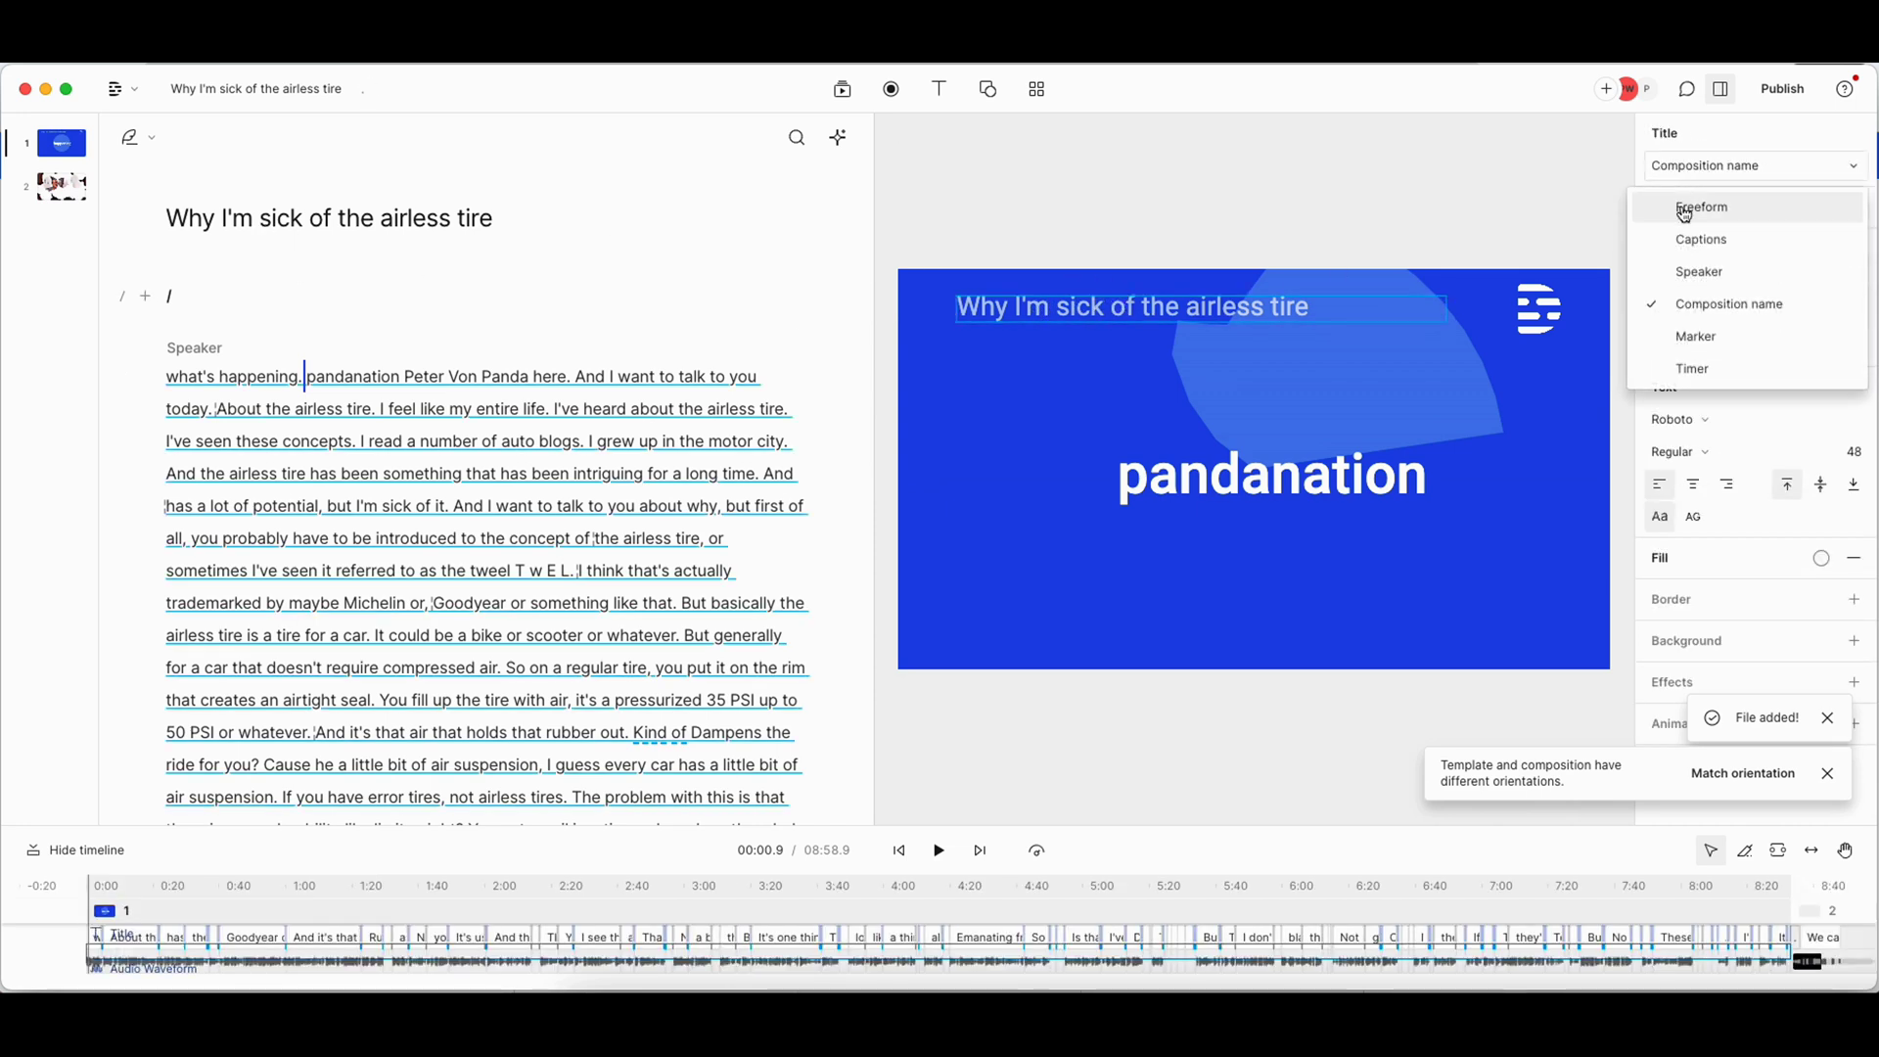
click(1689, 365)
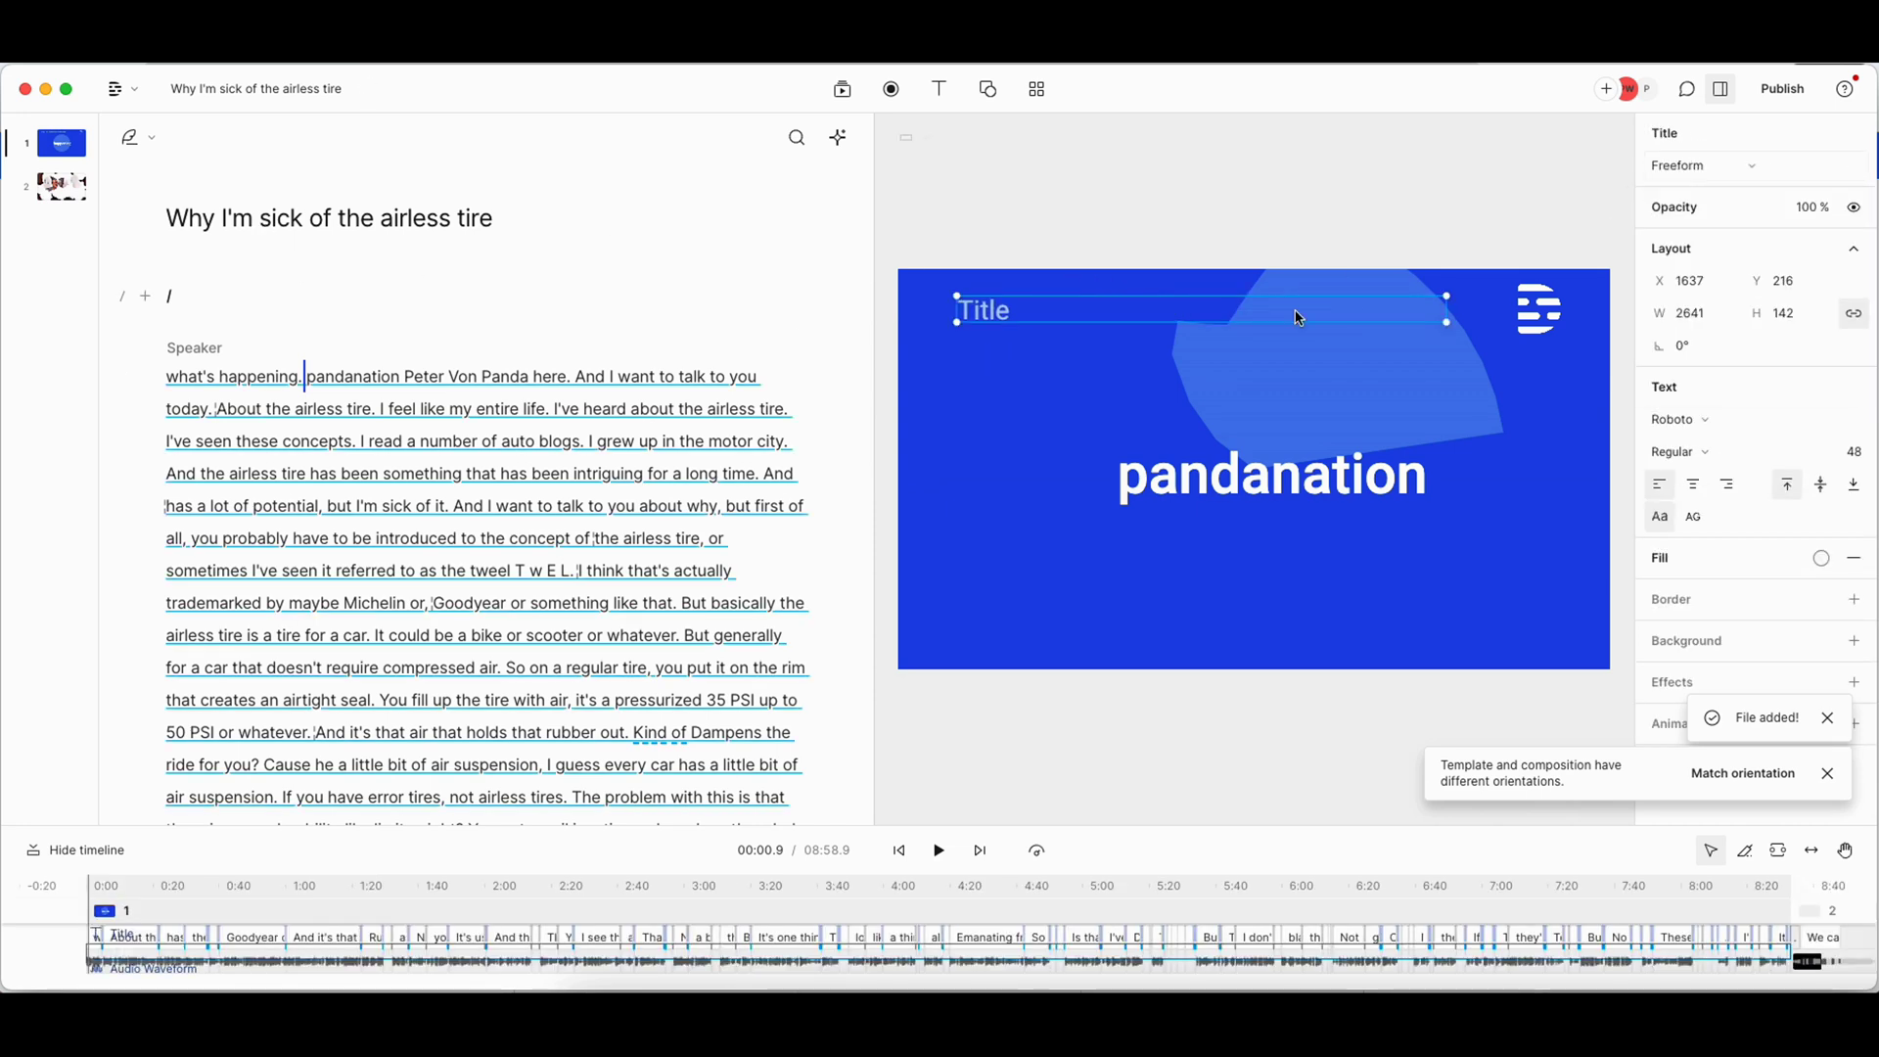
double_click(988, 309)
text(The P)
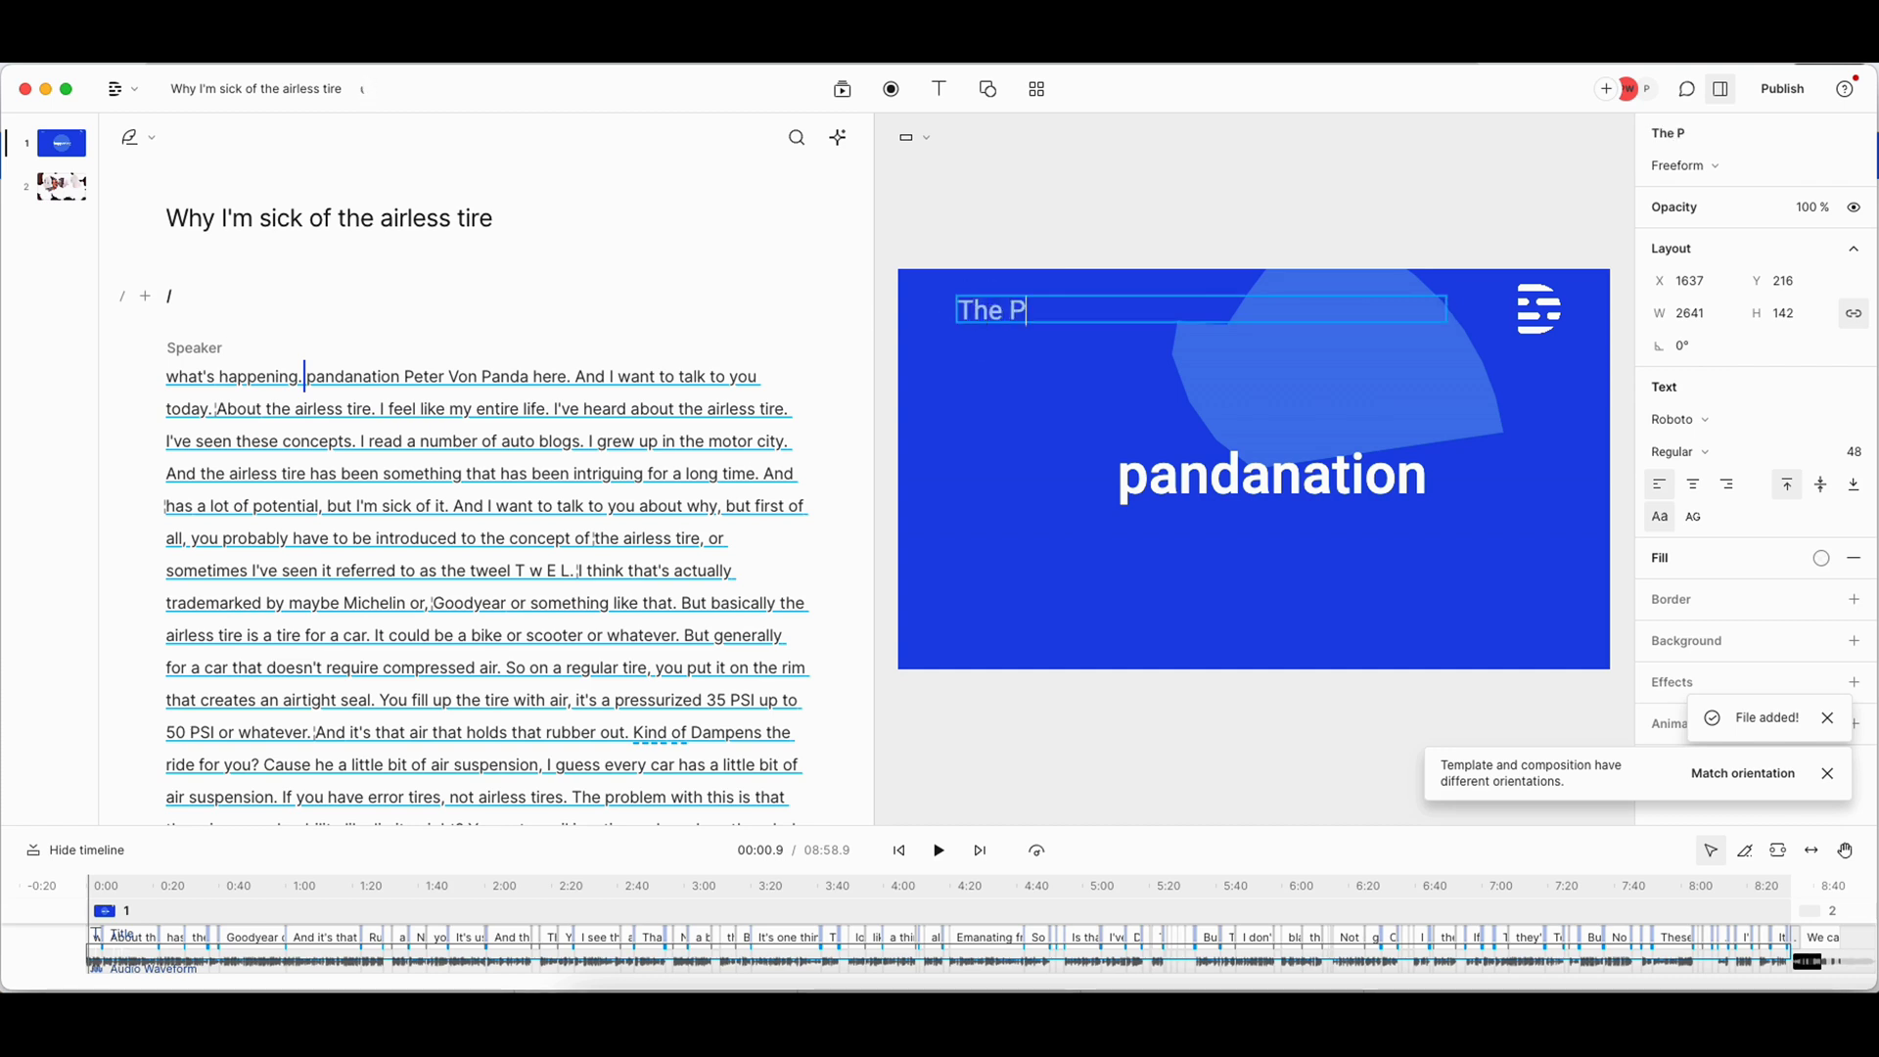
text(eter von Pan)
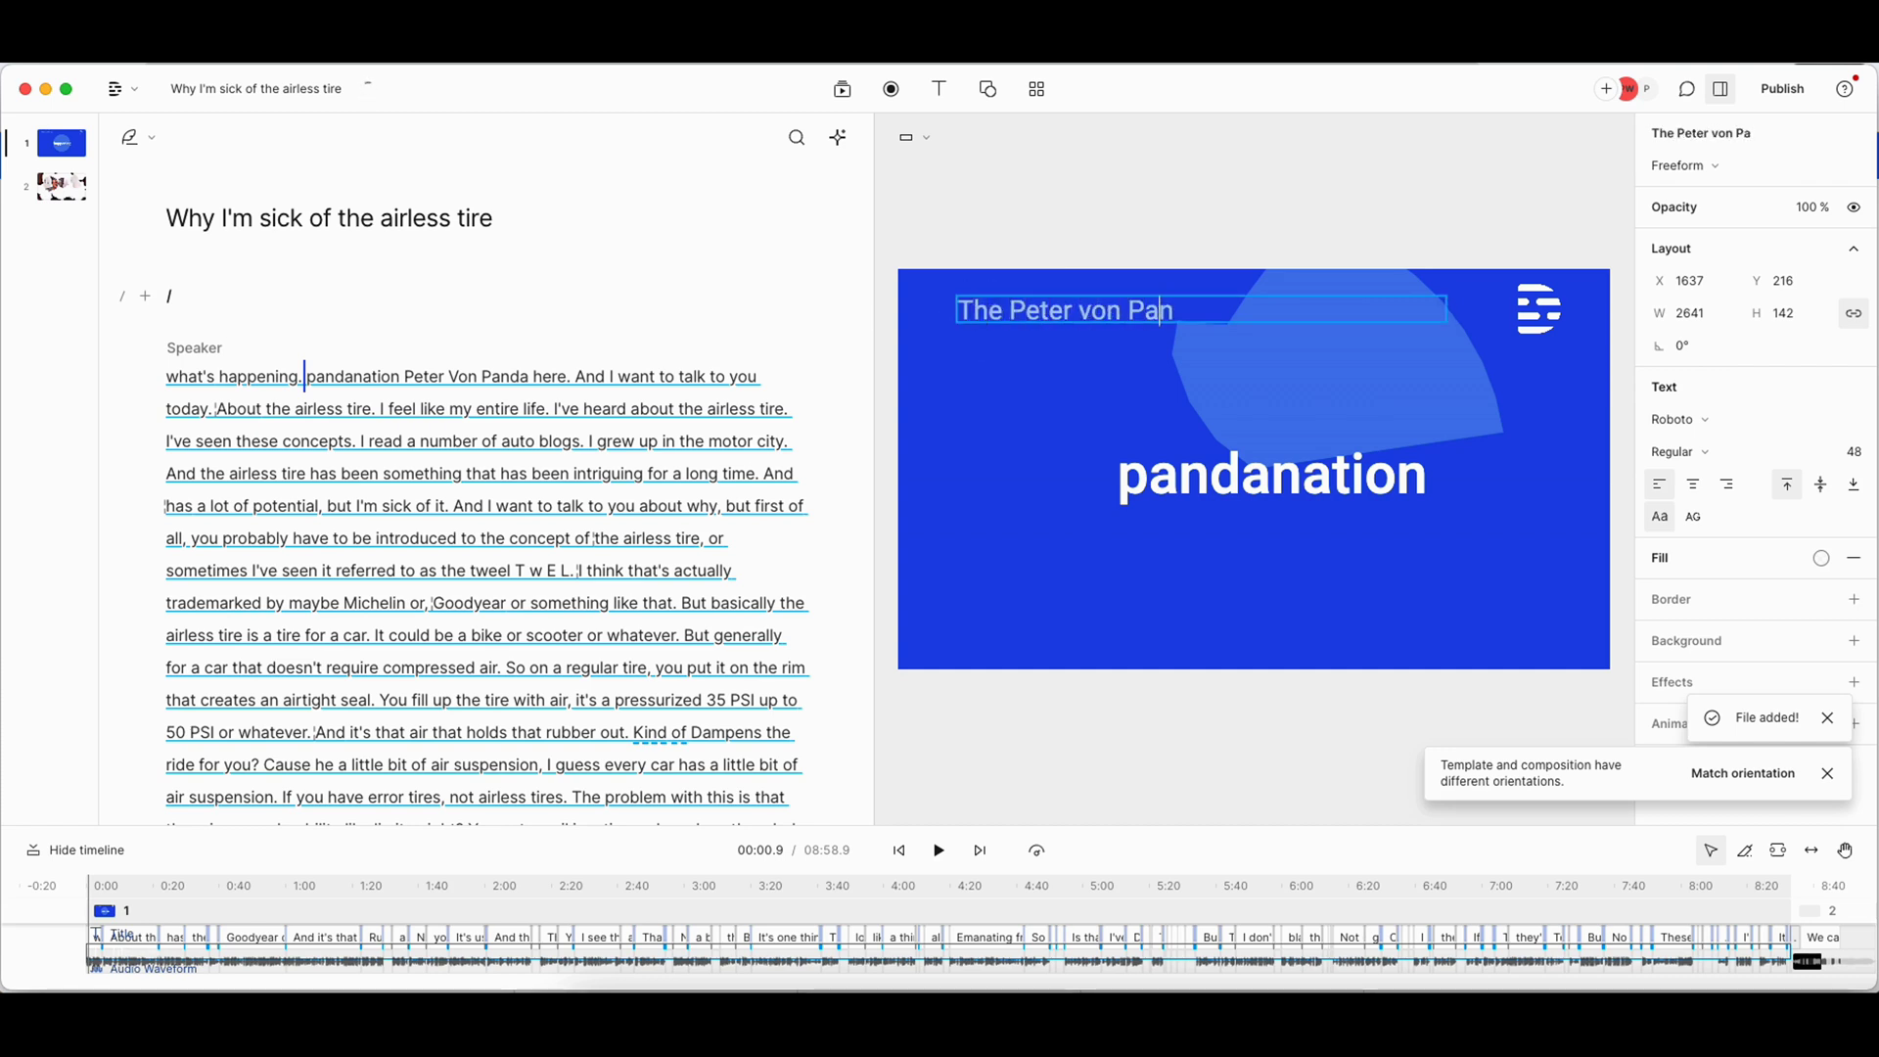
text(da Podcast)
click(939, 694)
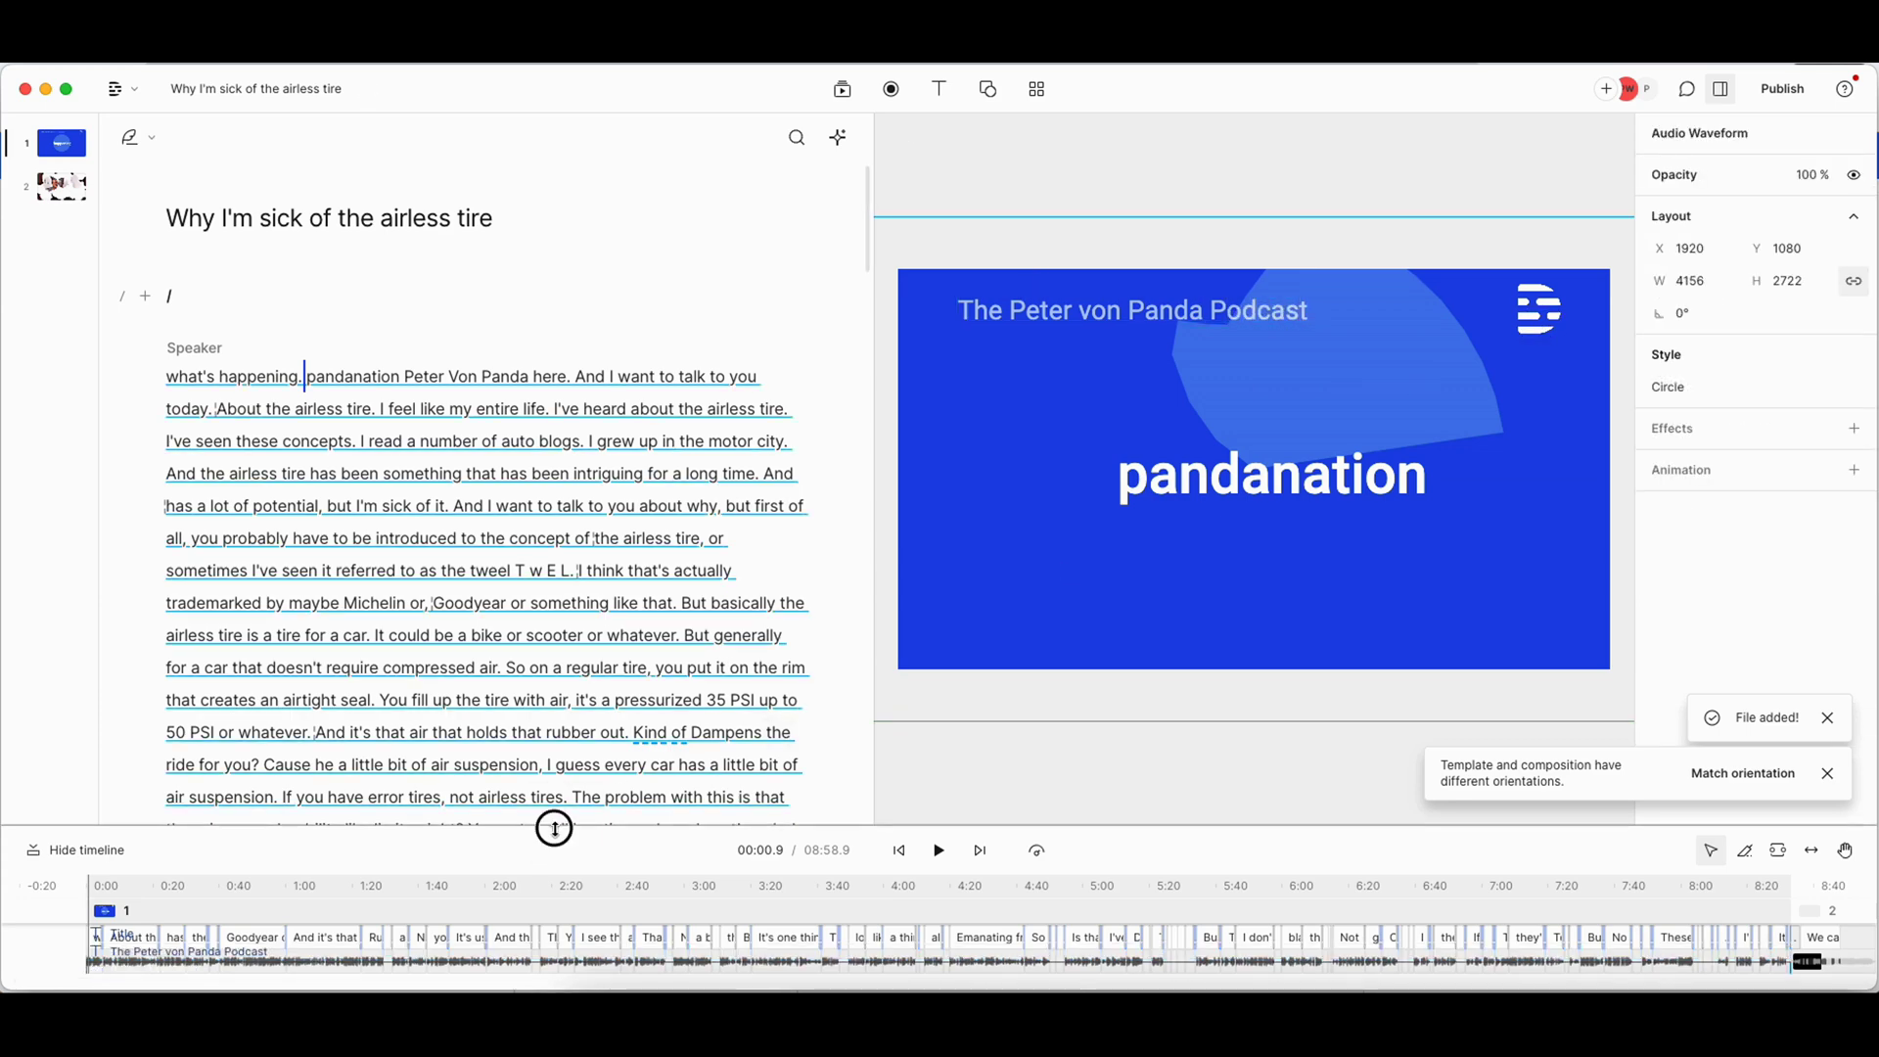
- Enlarge the timeline to expose the separate layers and delete the Descript Logo White-1 layer
drag(549, 826, 557, 696)
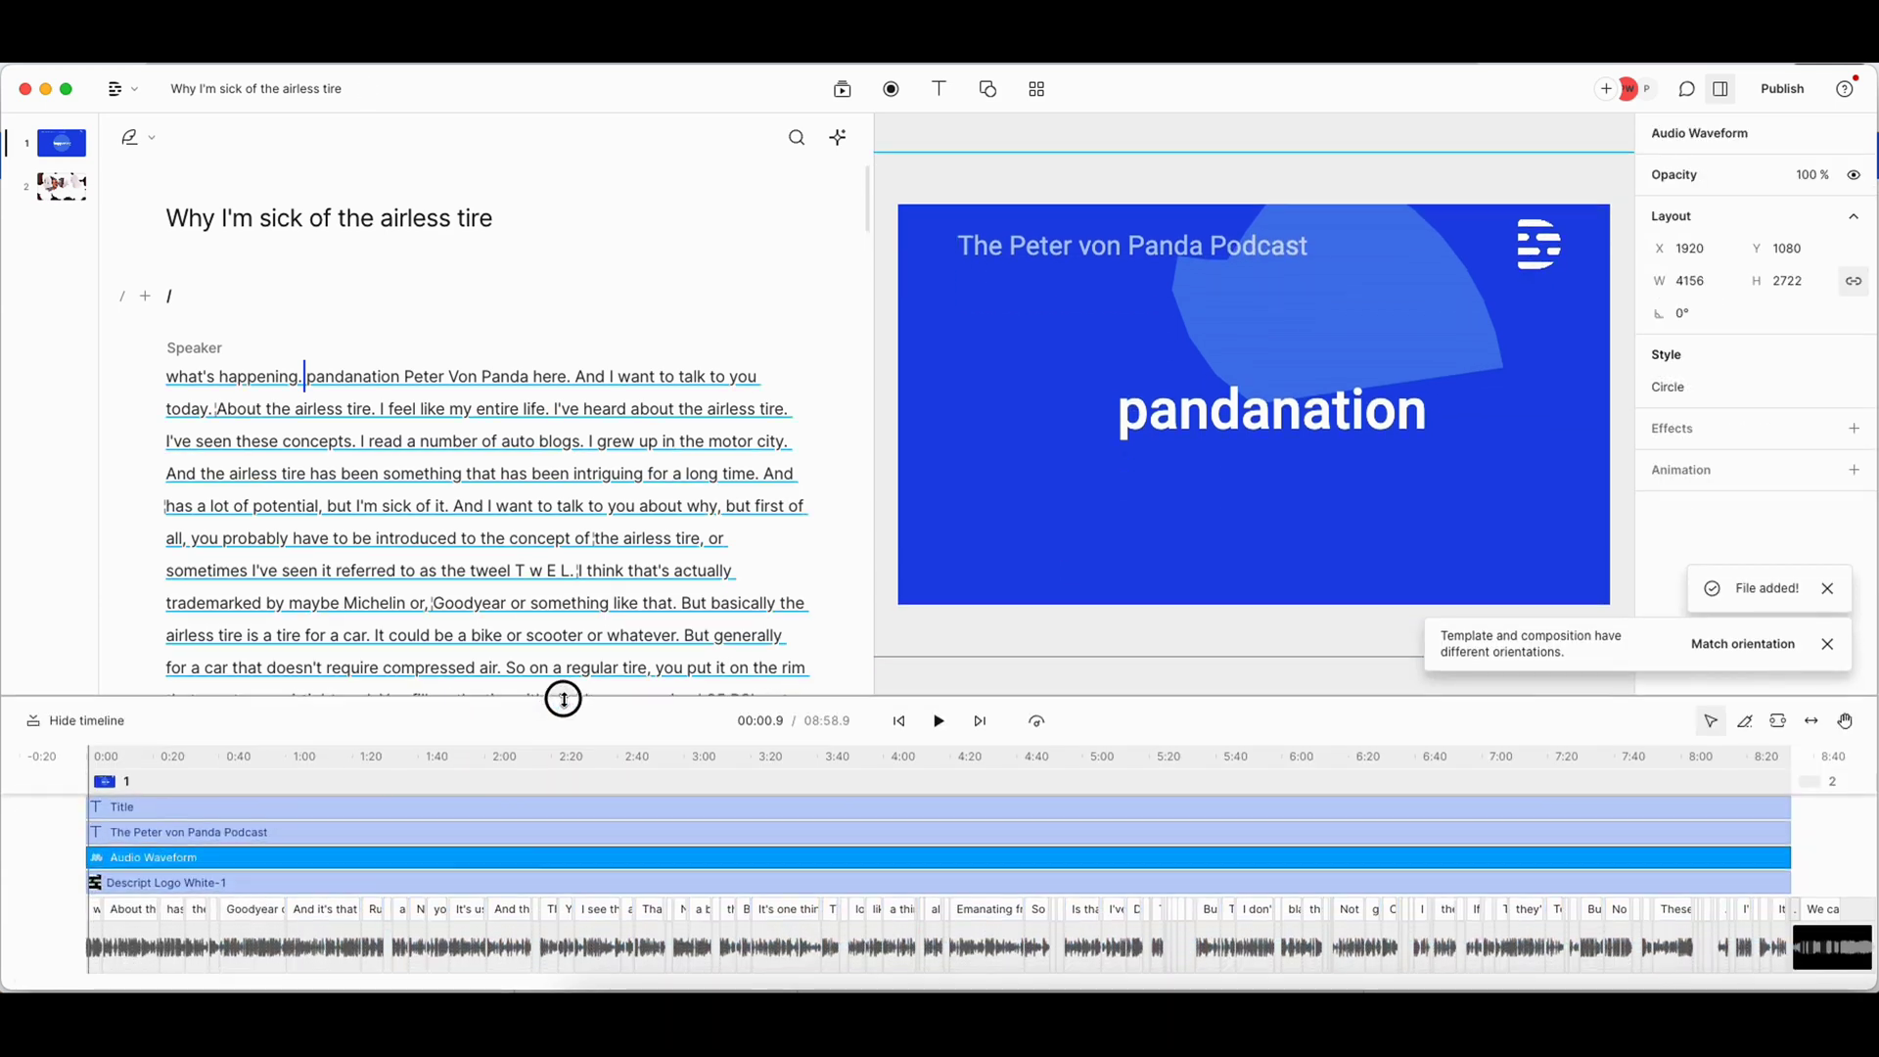
click(244, 885)
right_click(249, 882)
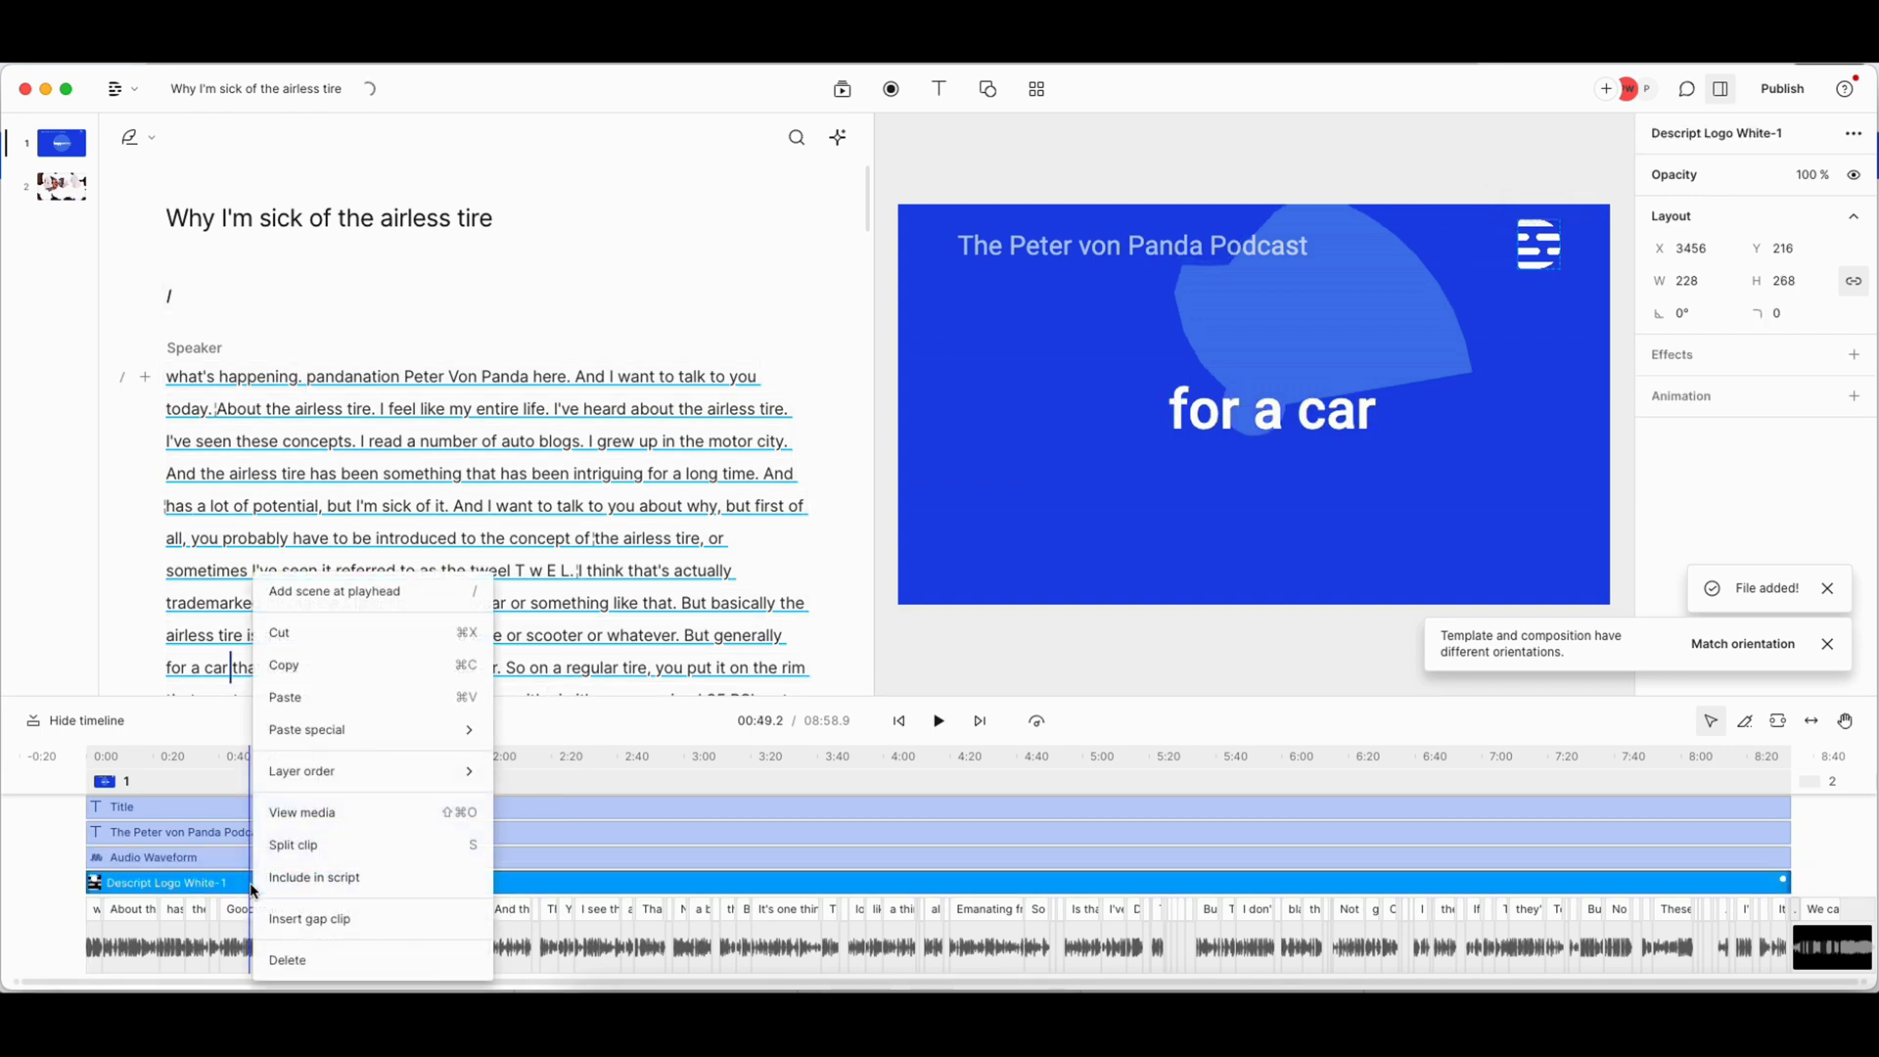
click(315, 959)
click(428, 529)
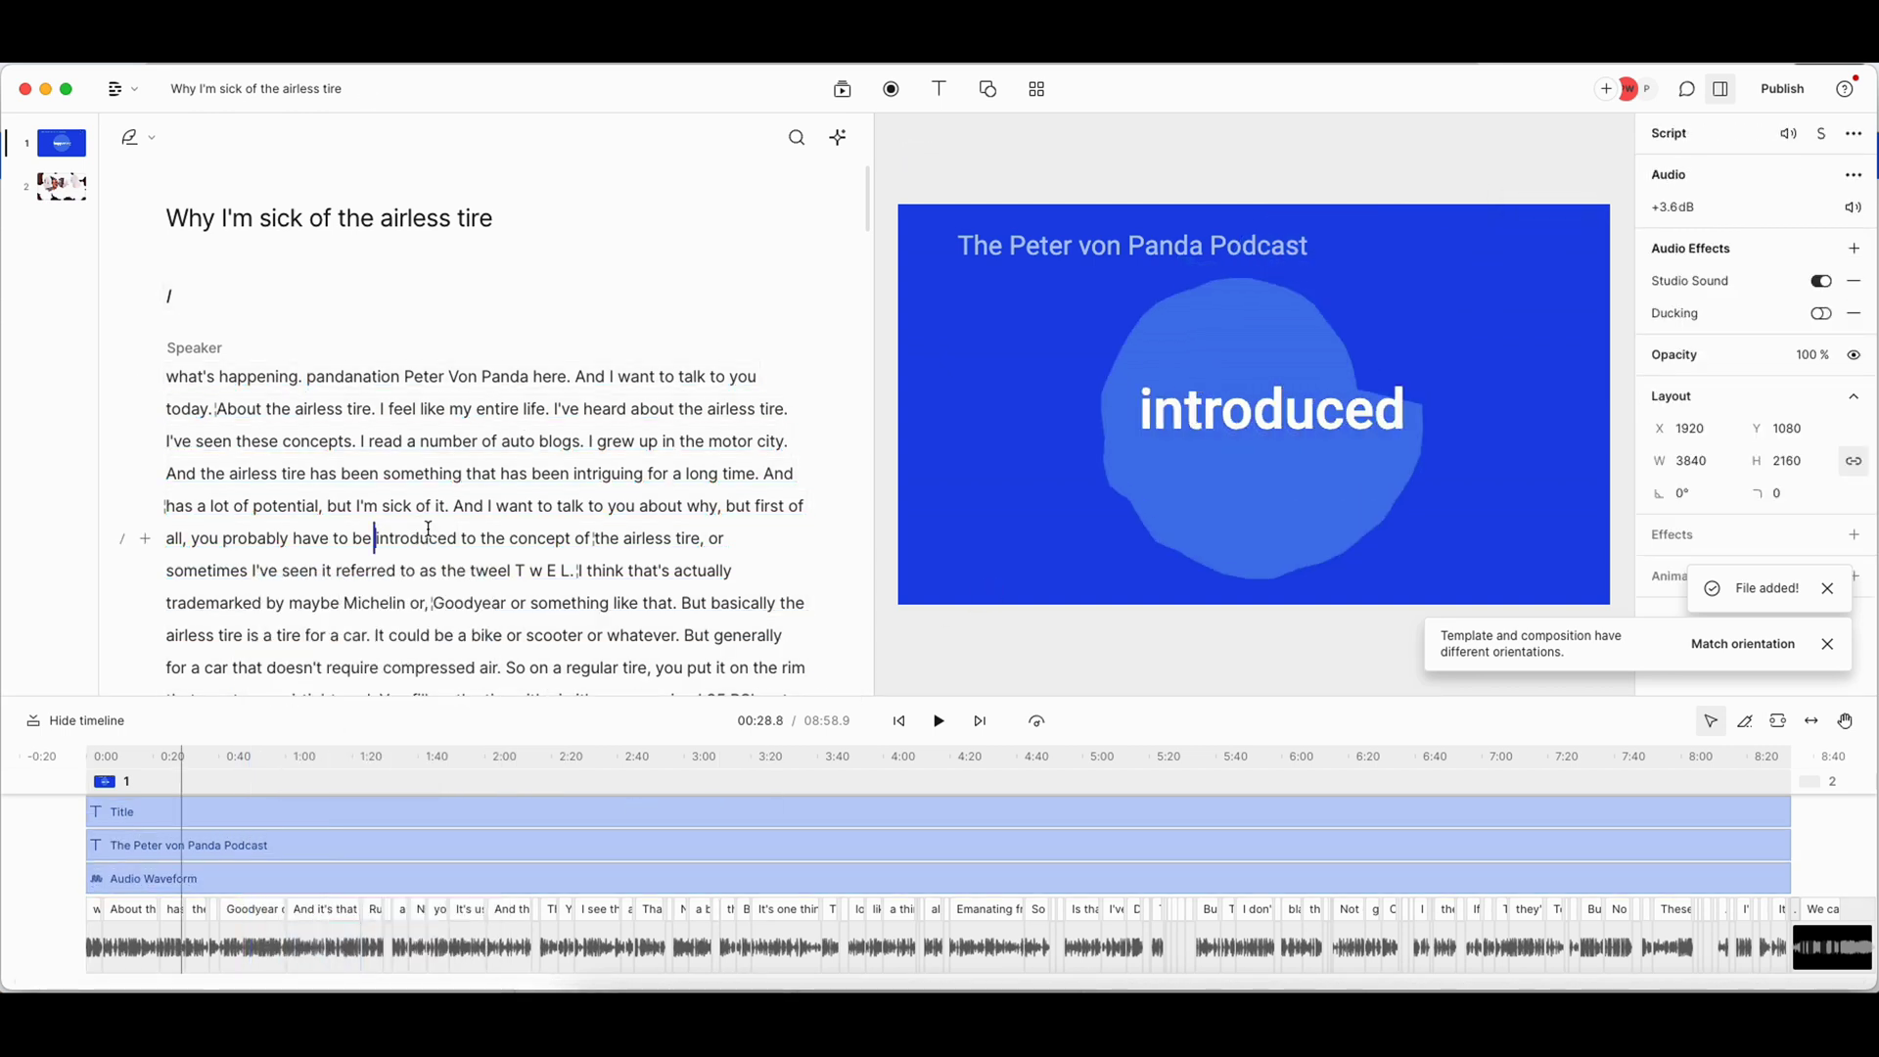
- Check the animated captions and waveform on the canvas at several words in the opening transcript paragraph
click(555, 505)
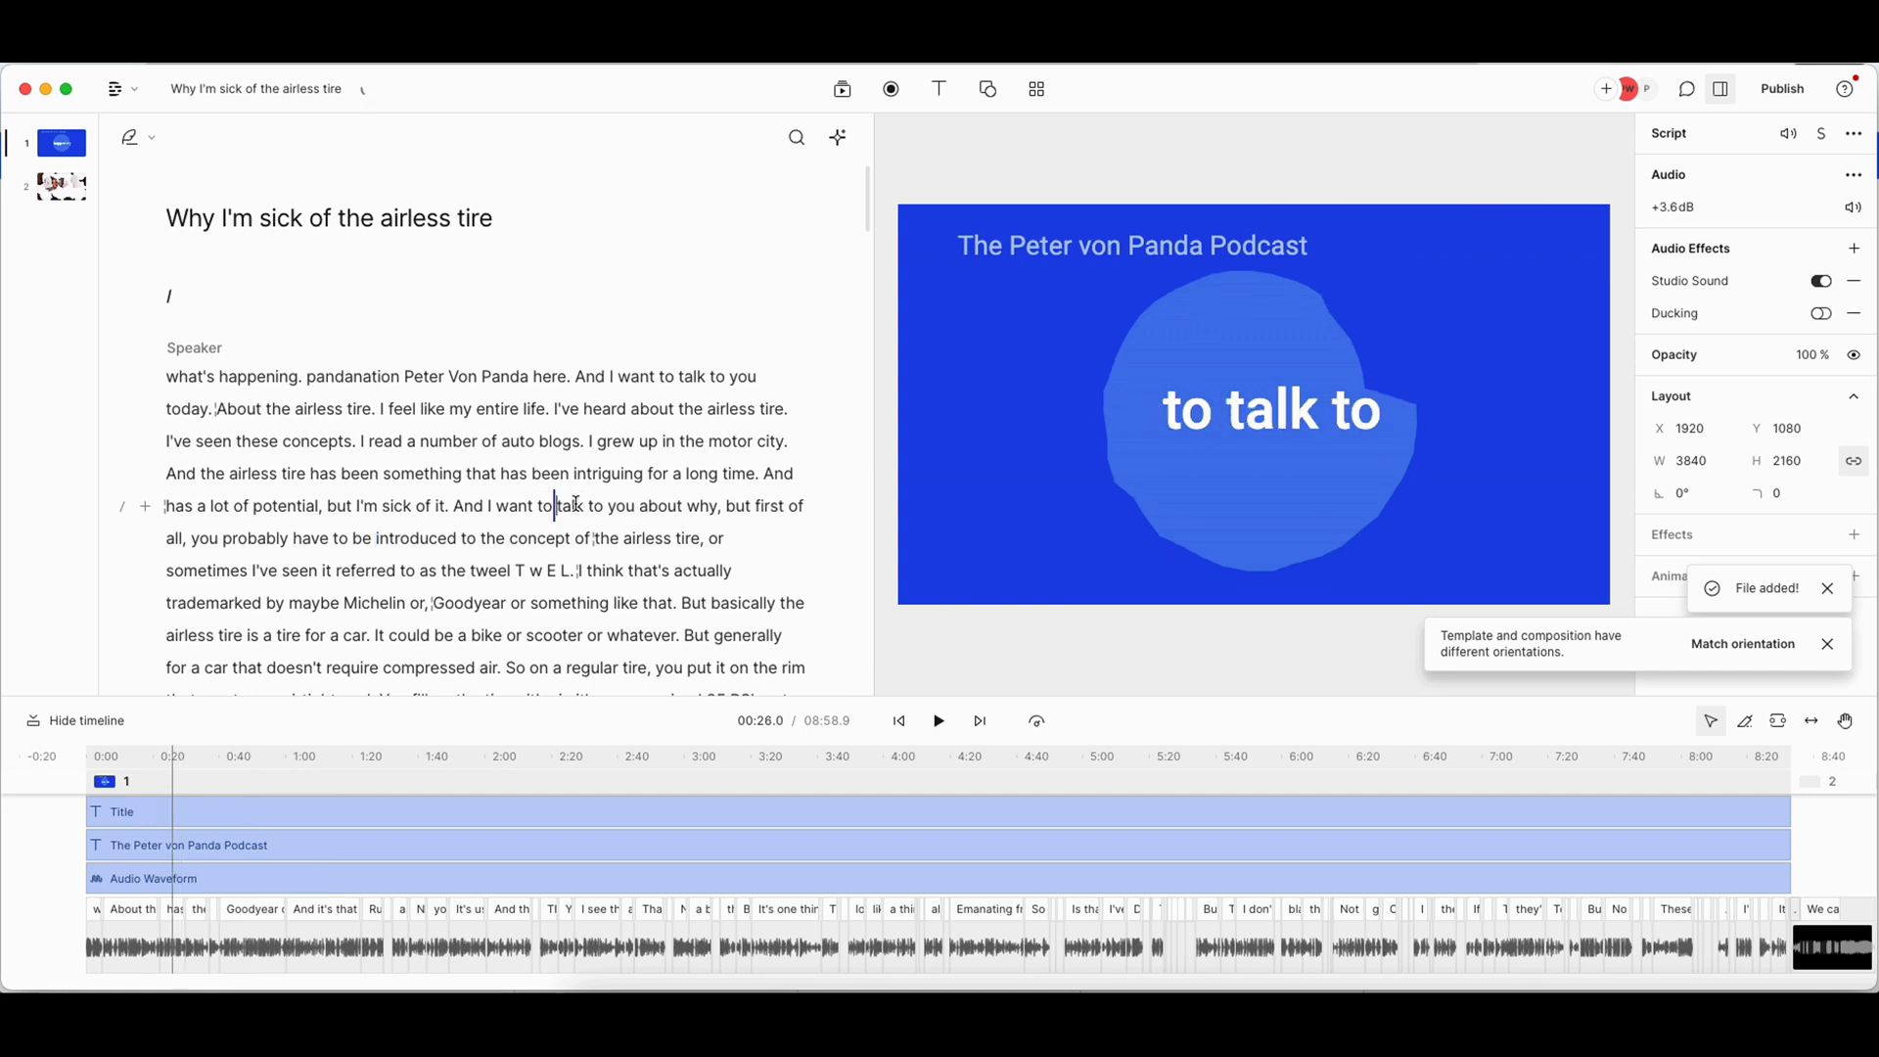
click(651, 501)
click(283, 571)
click(343, 631)
click(351, 538)
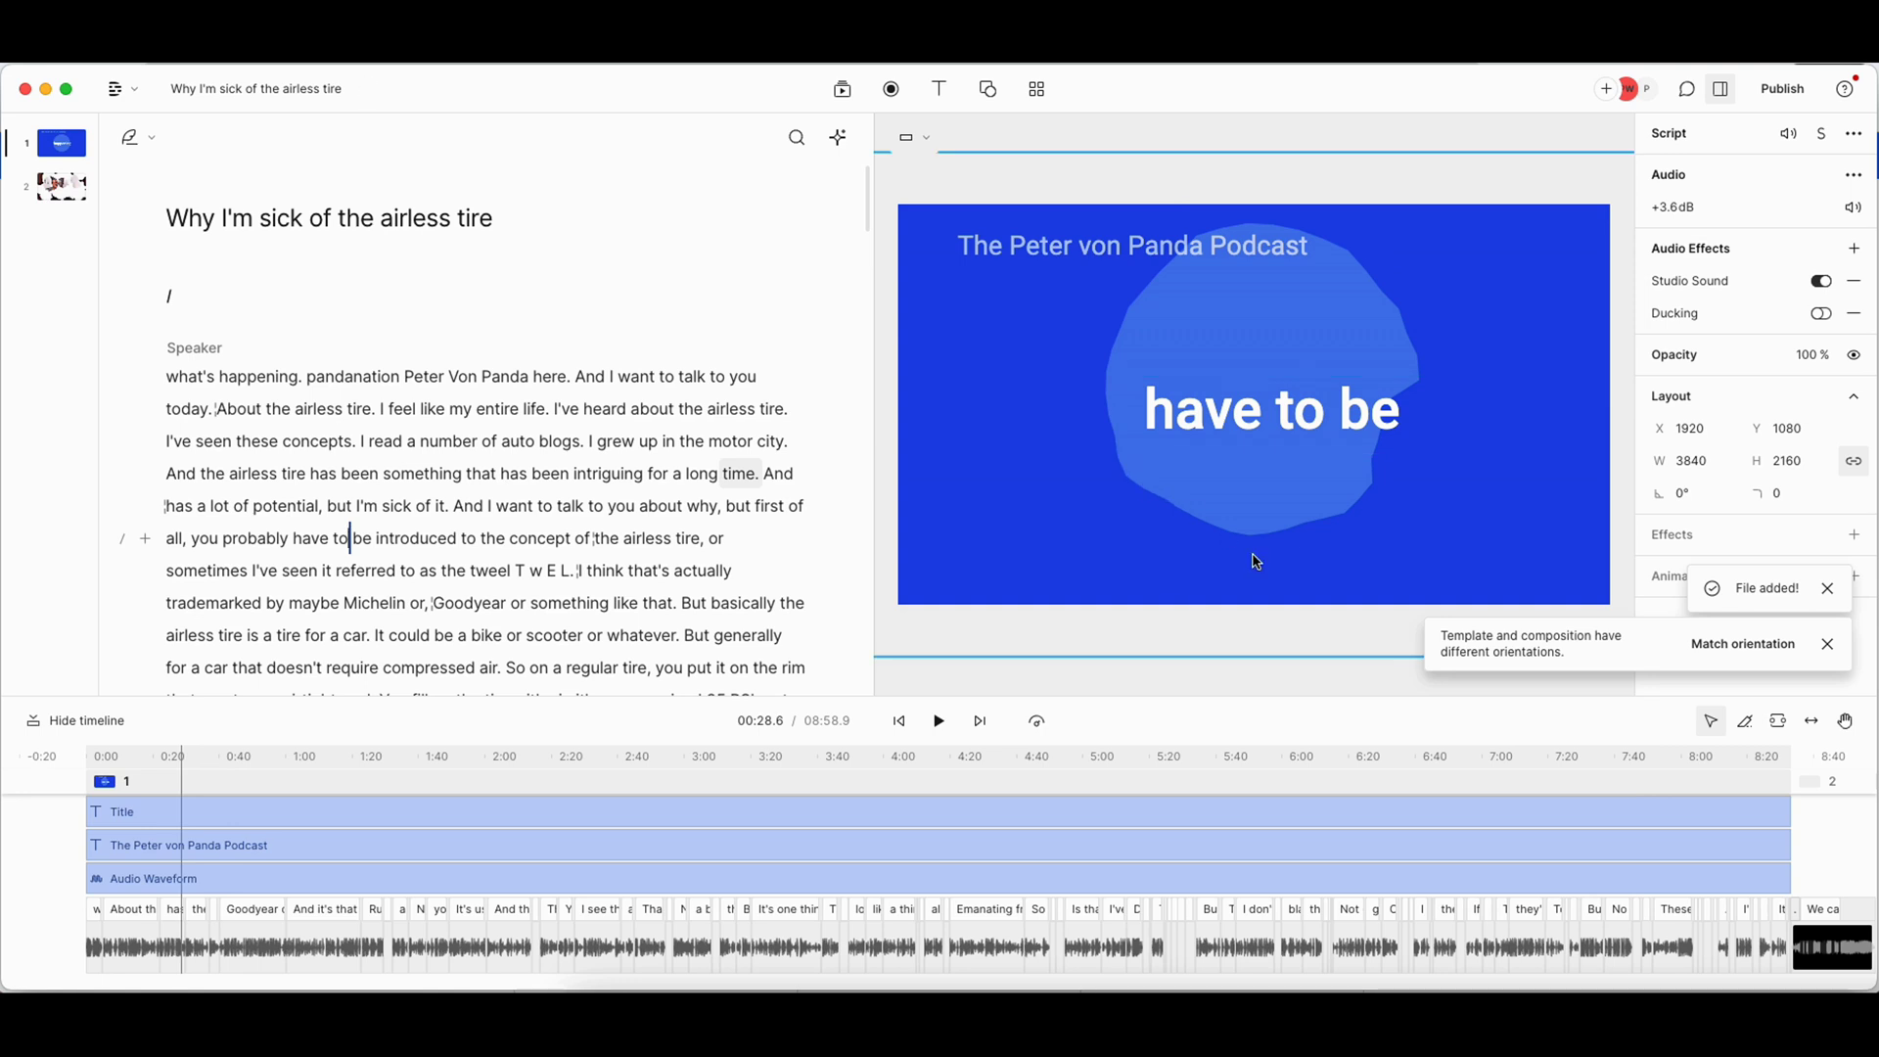
- Dismiss the notifications and play the audiogram from "be introduced" through the spelled-out "T w E L."
click(1827, 644)
click(1826, 641)
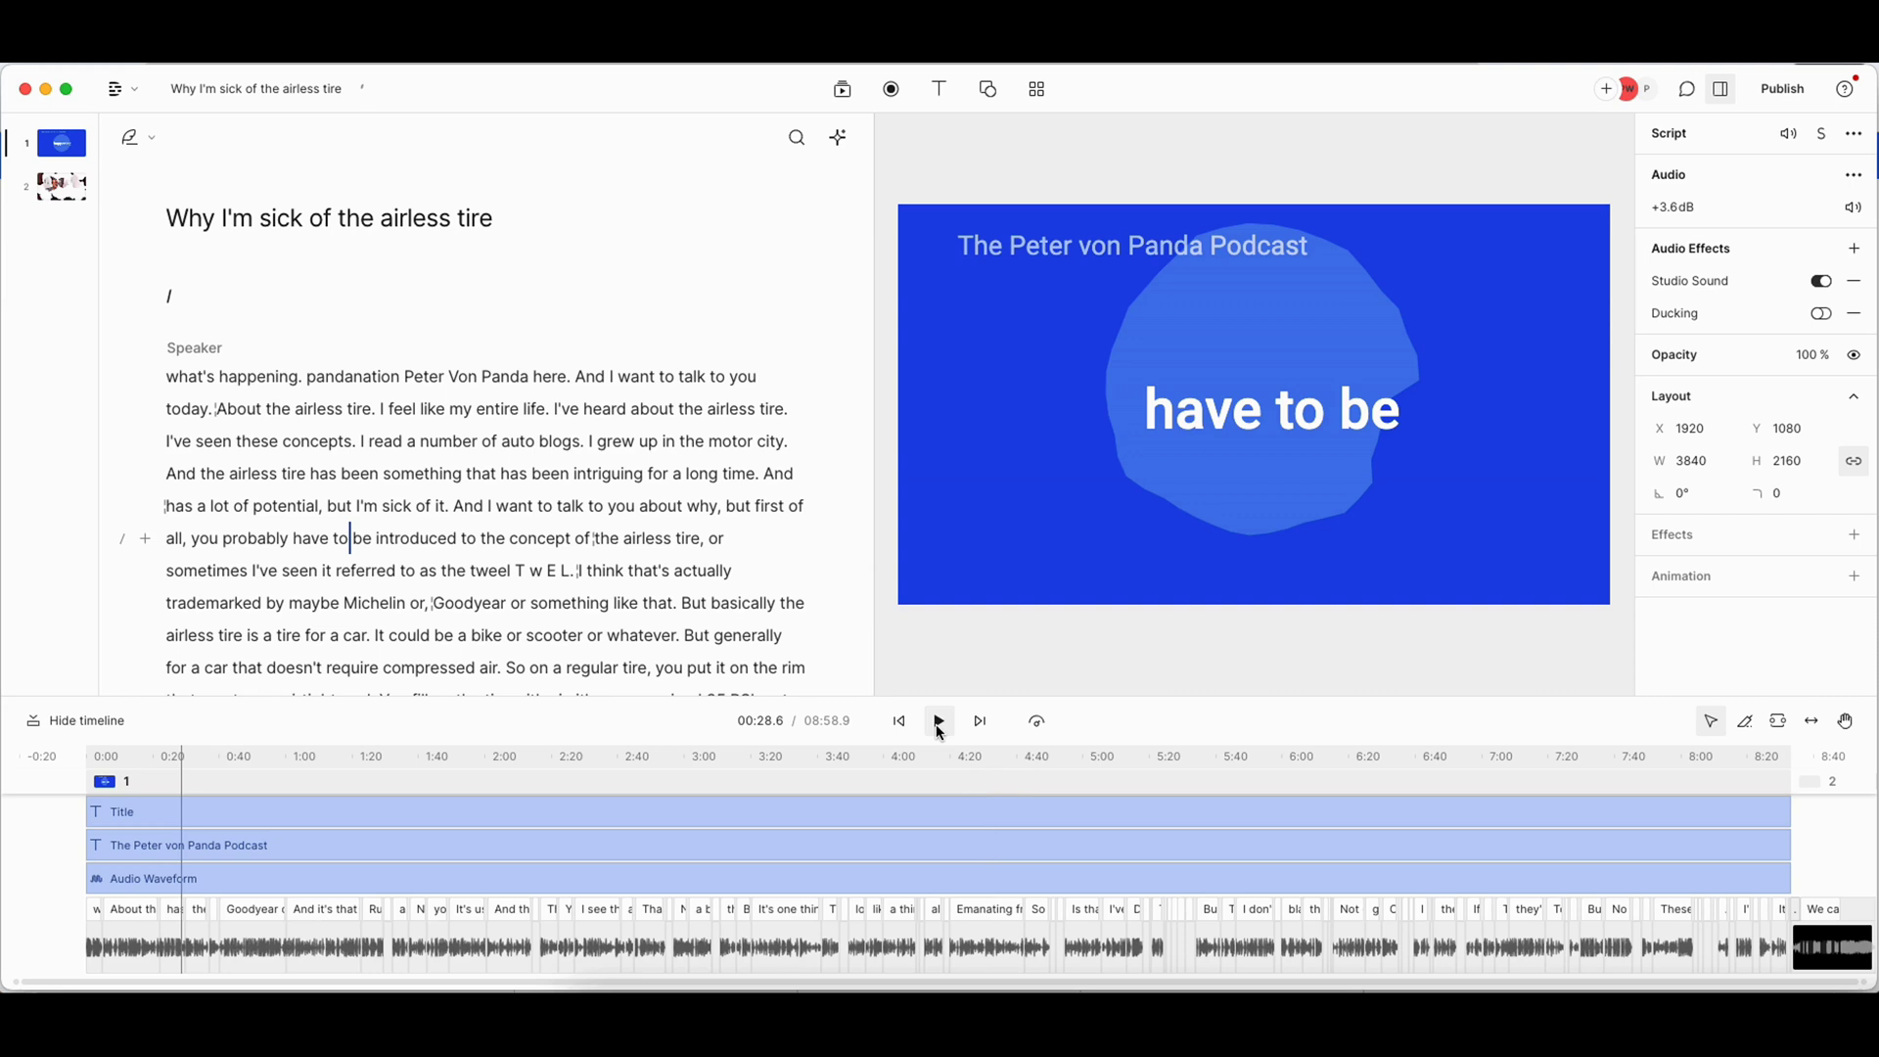
click(938, 730)
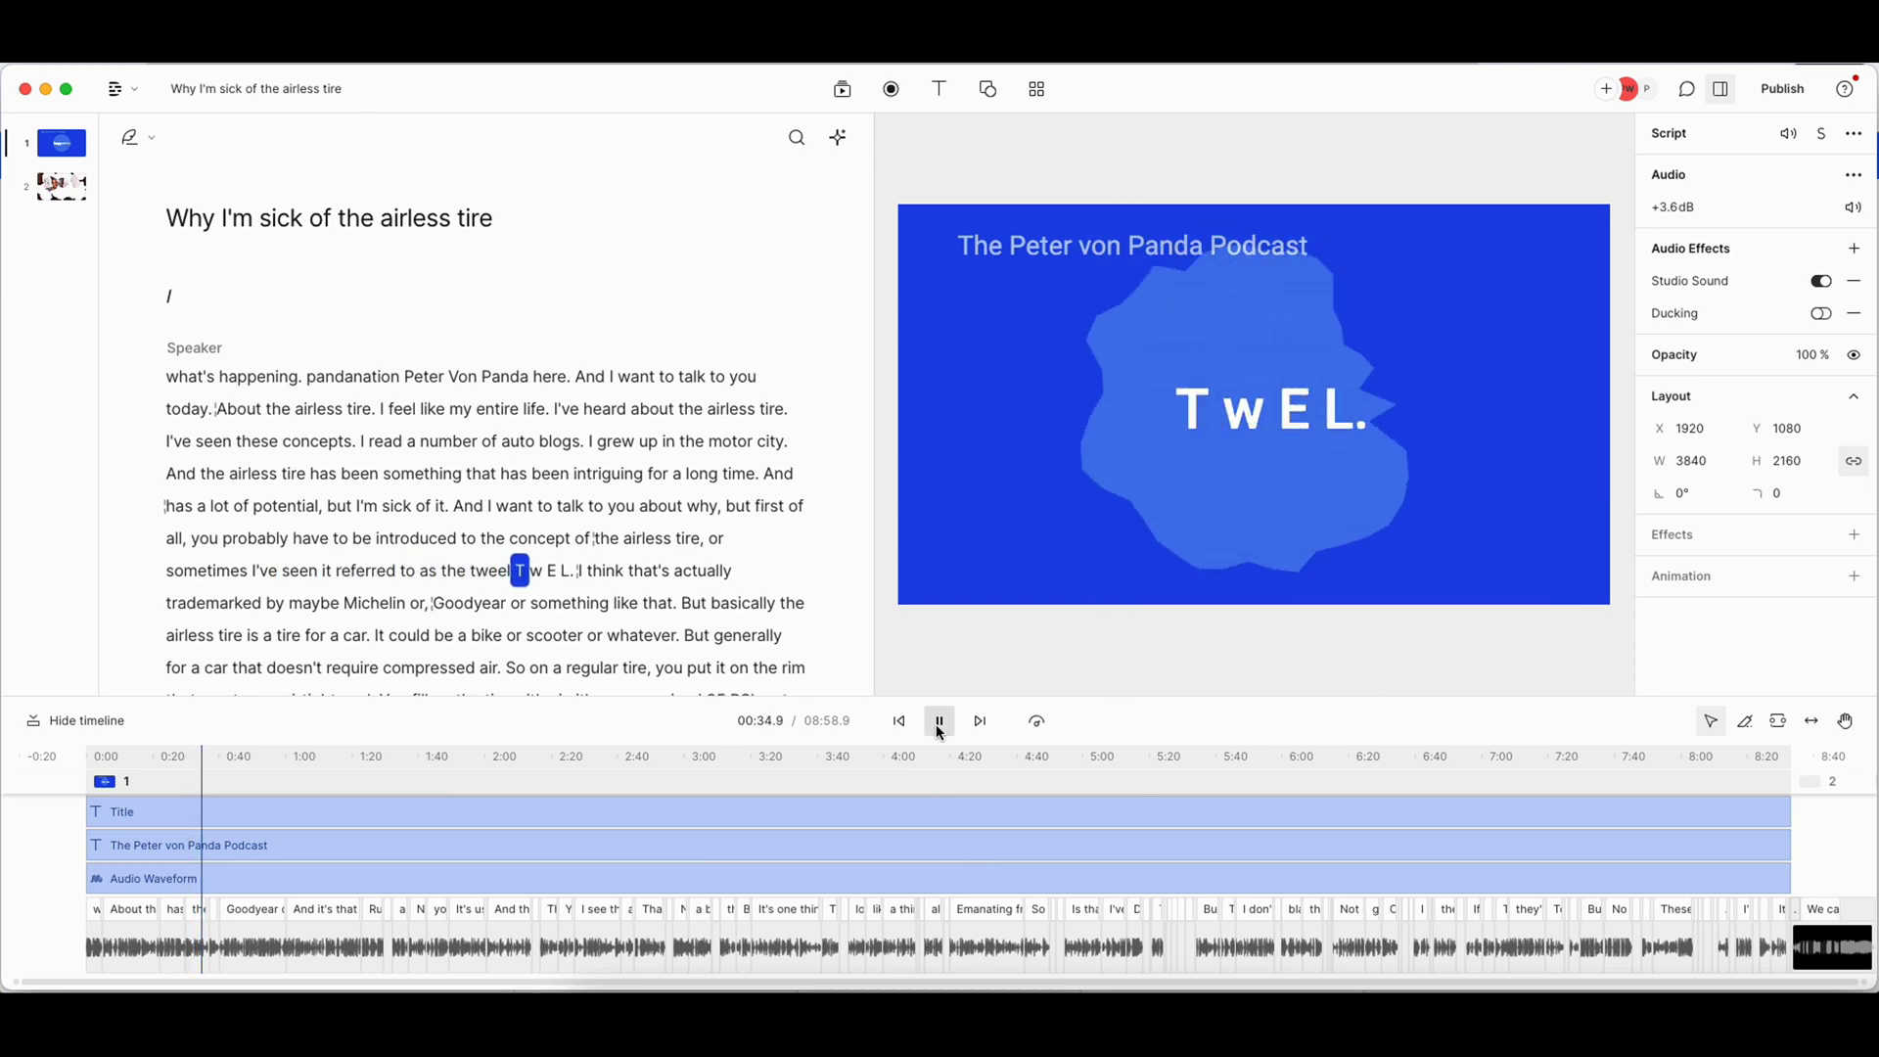
click(938, 724)
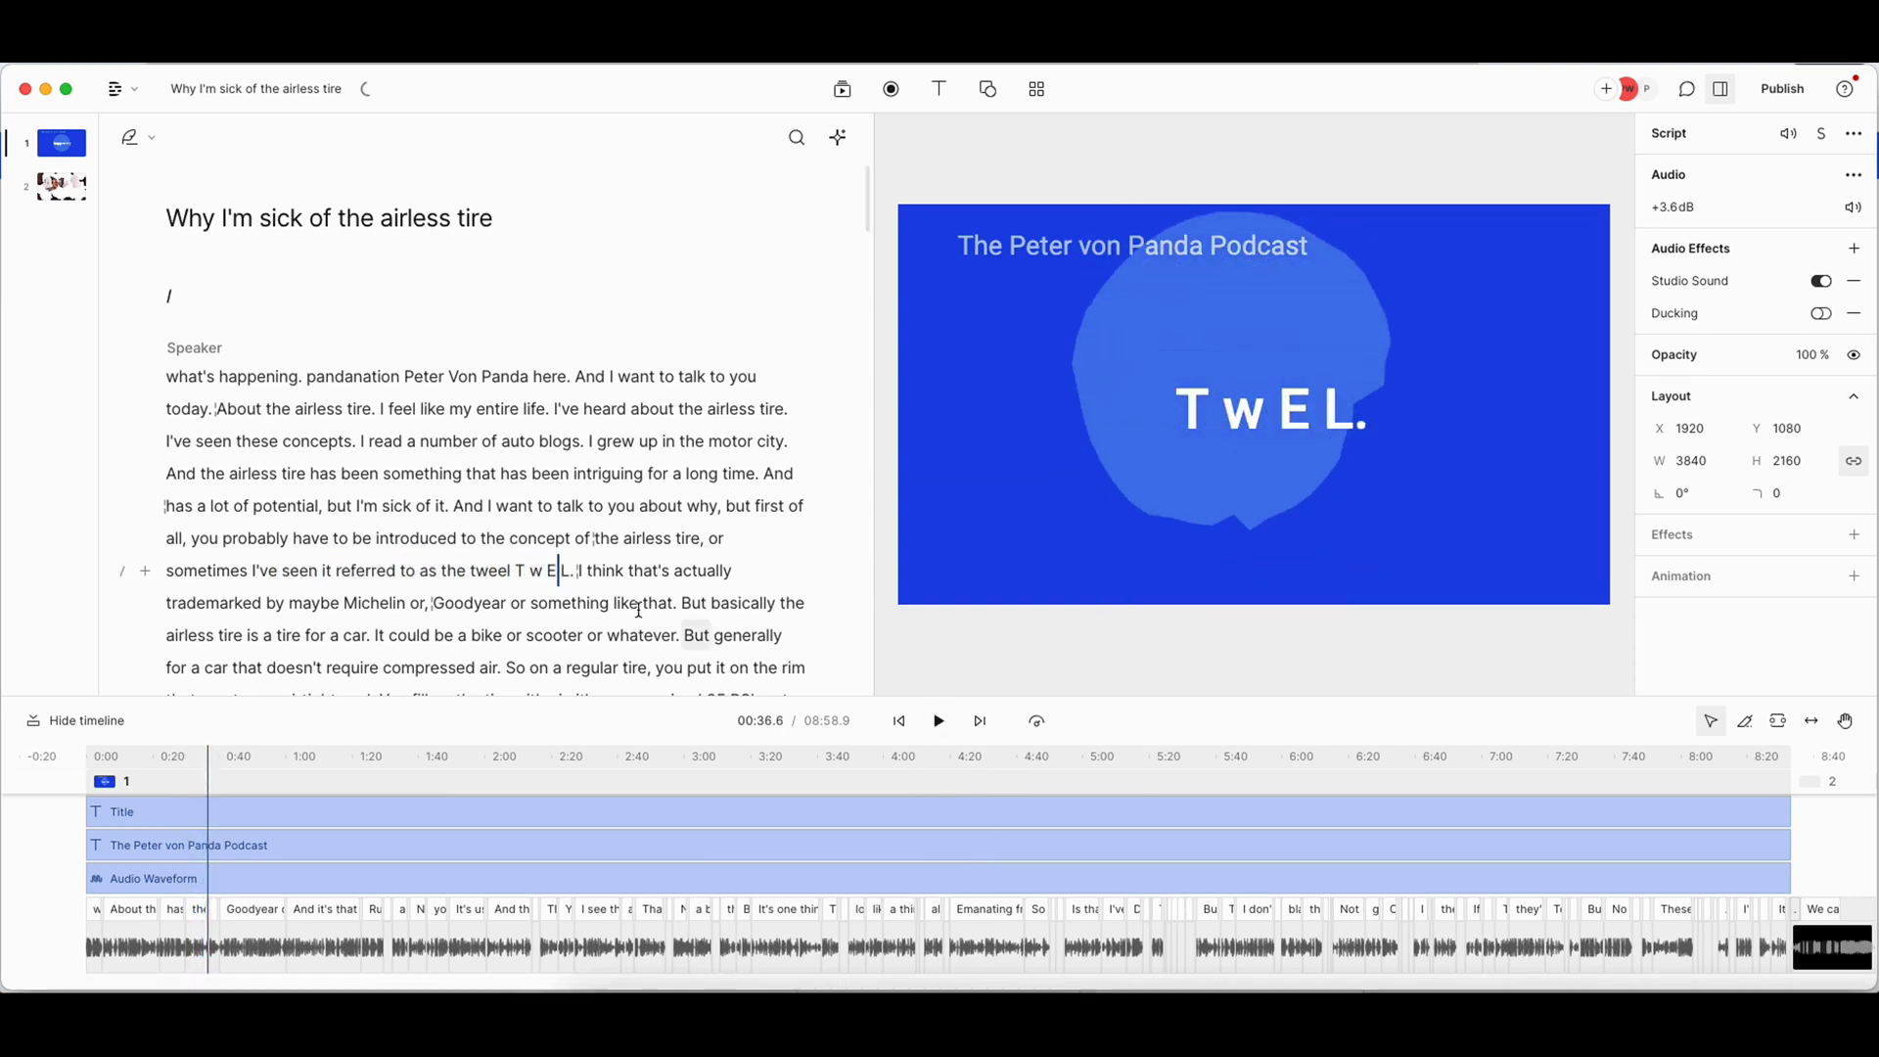
- Correct the "E" in the spelled-out "T w E L." to "e e" in the transcript
double_click(552, 570)
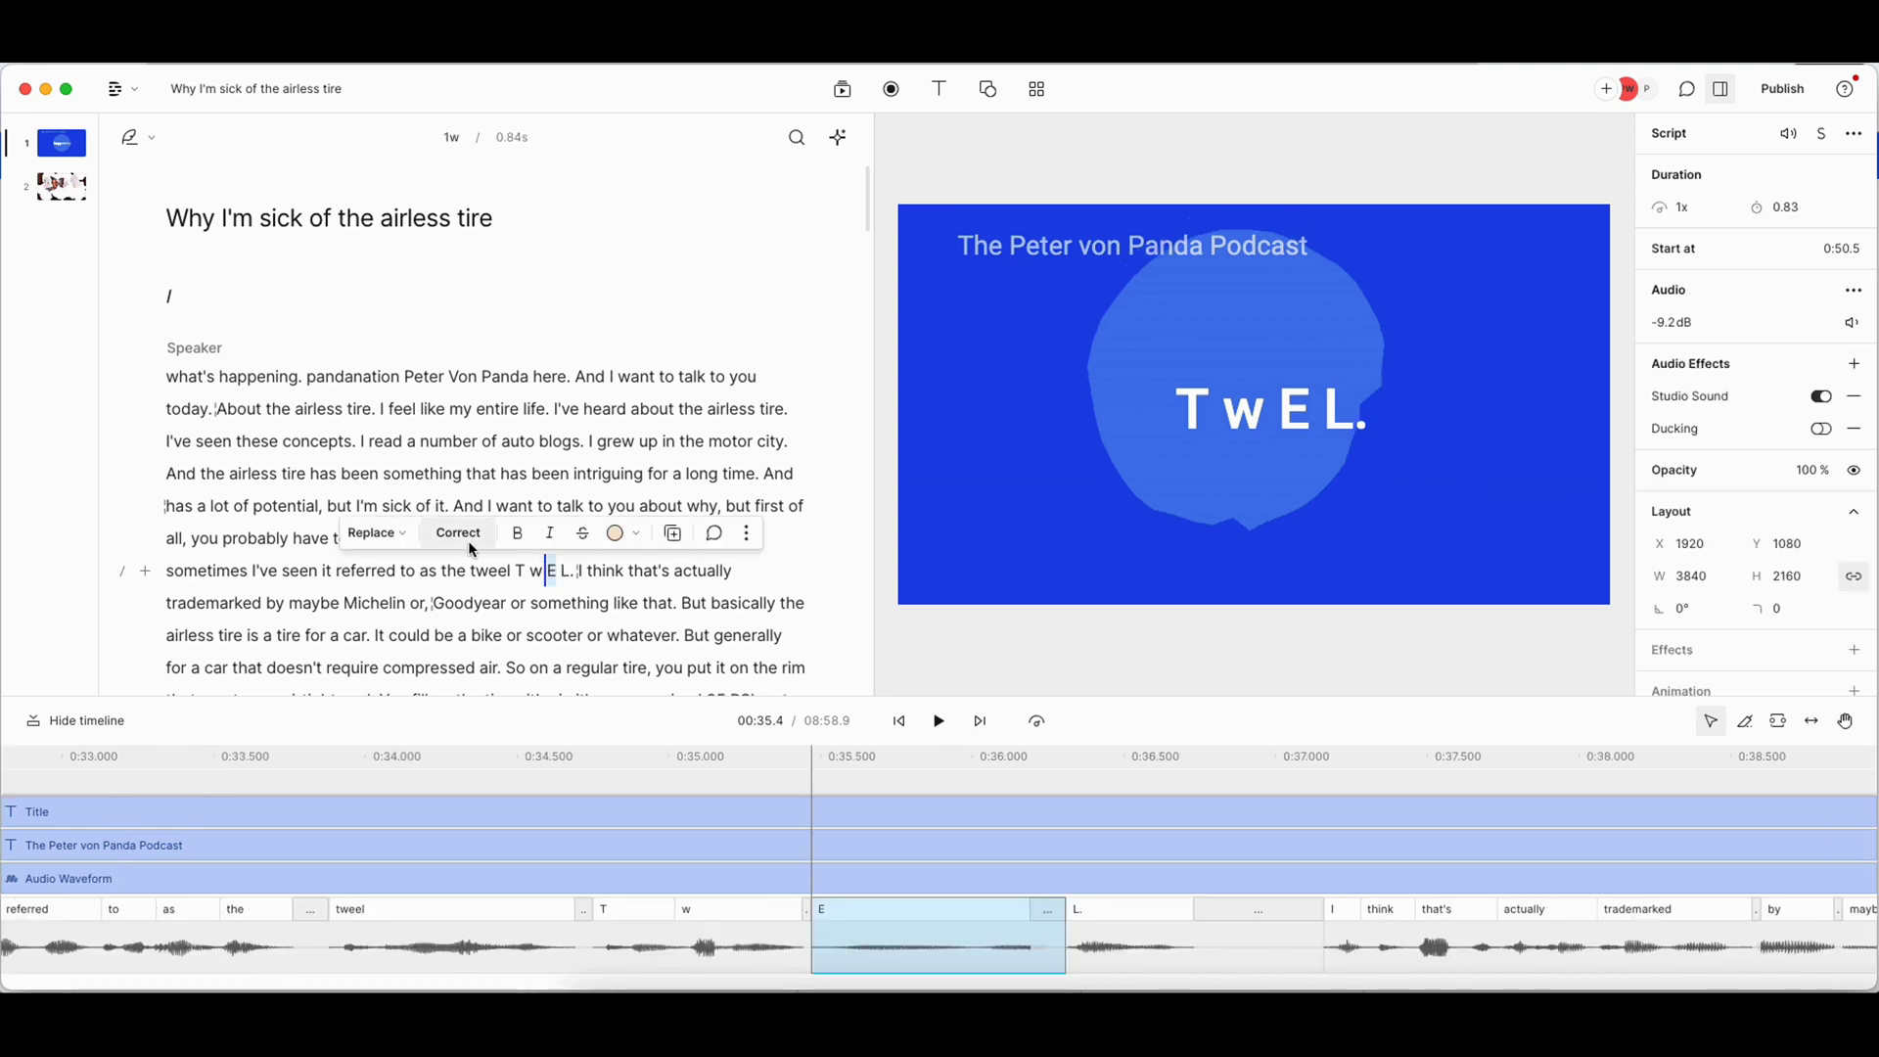
click(455, 534)
key(BackSpace)
text(e)
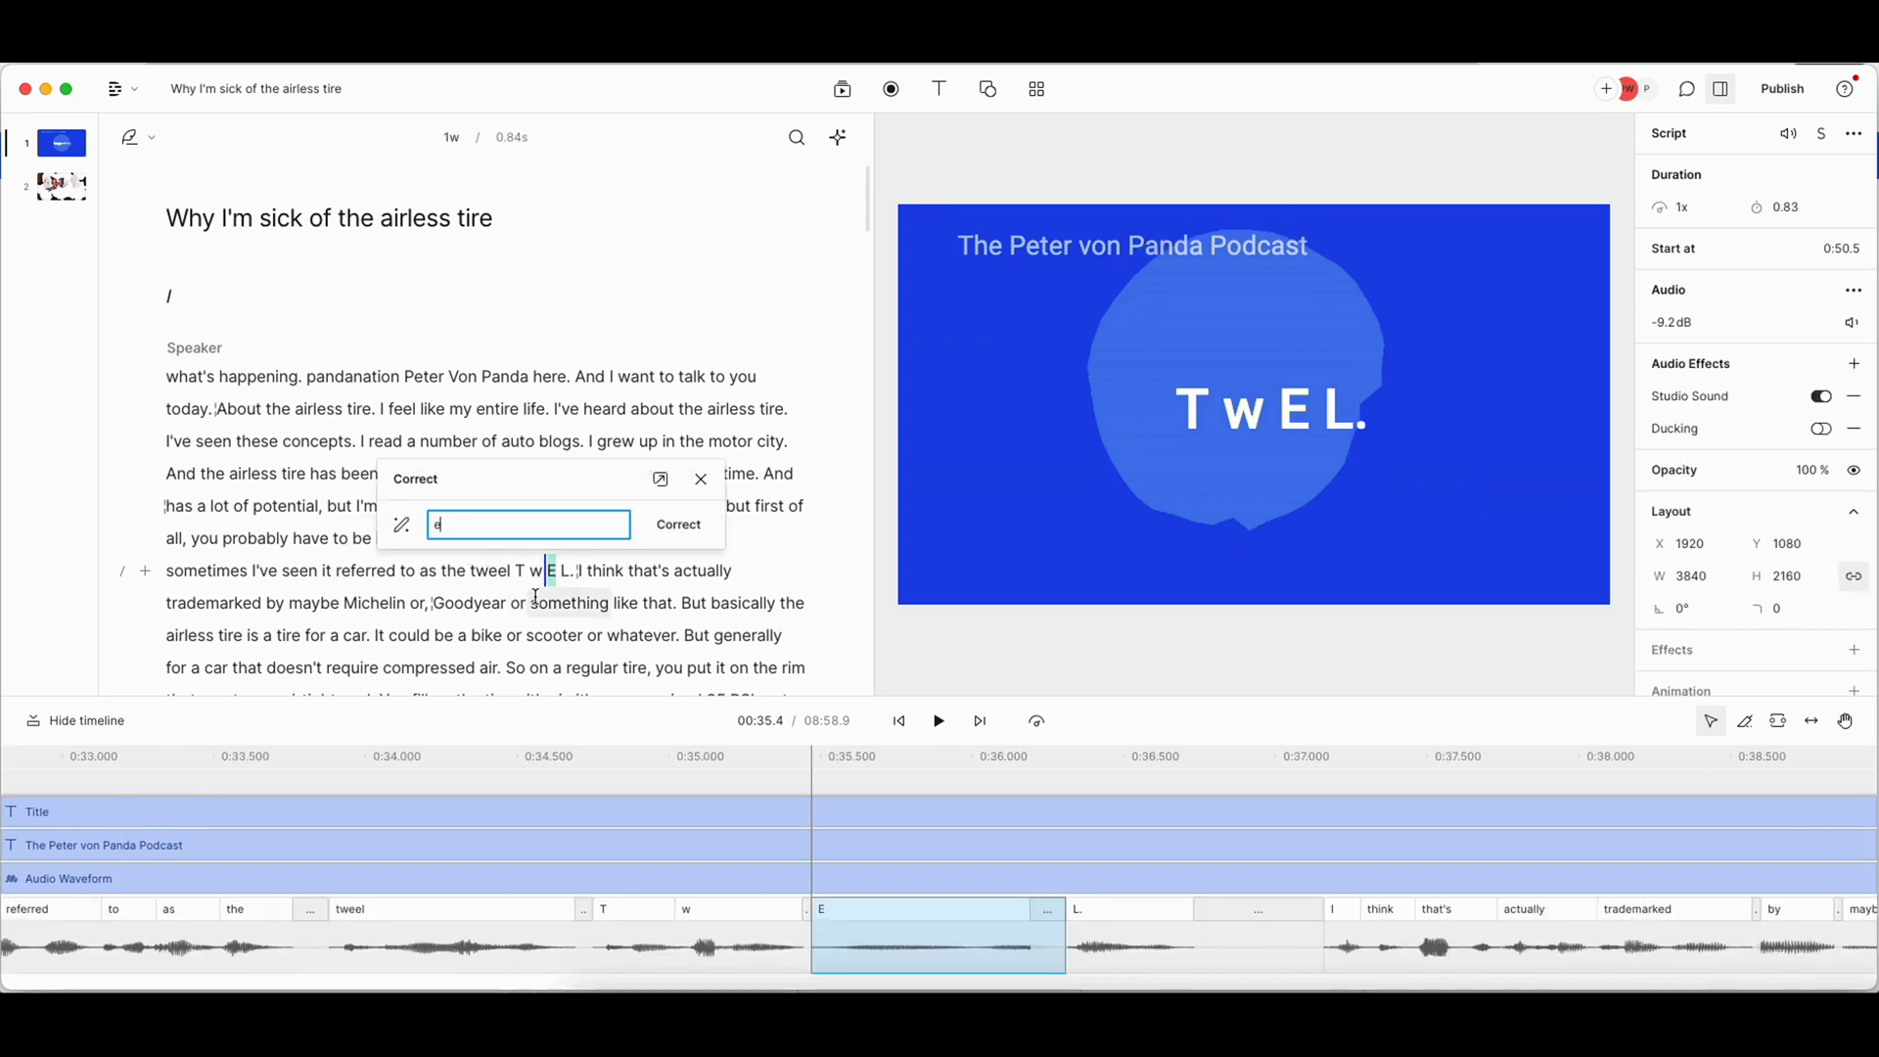
text( e)
click(678, 525)
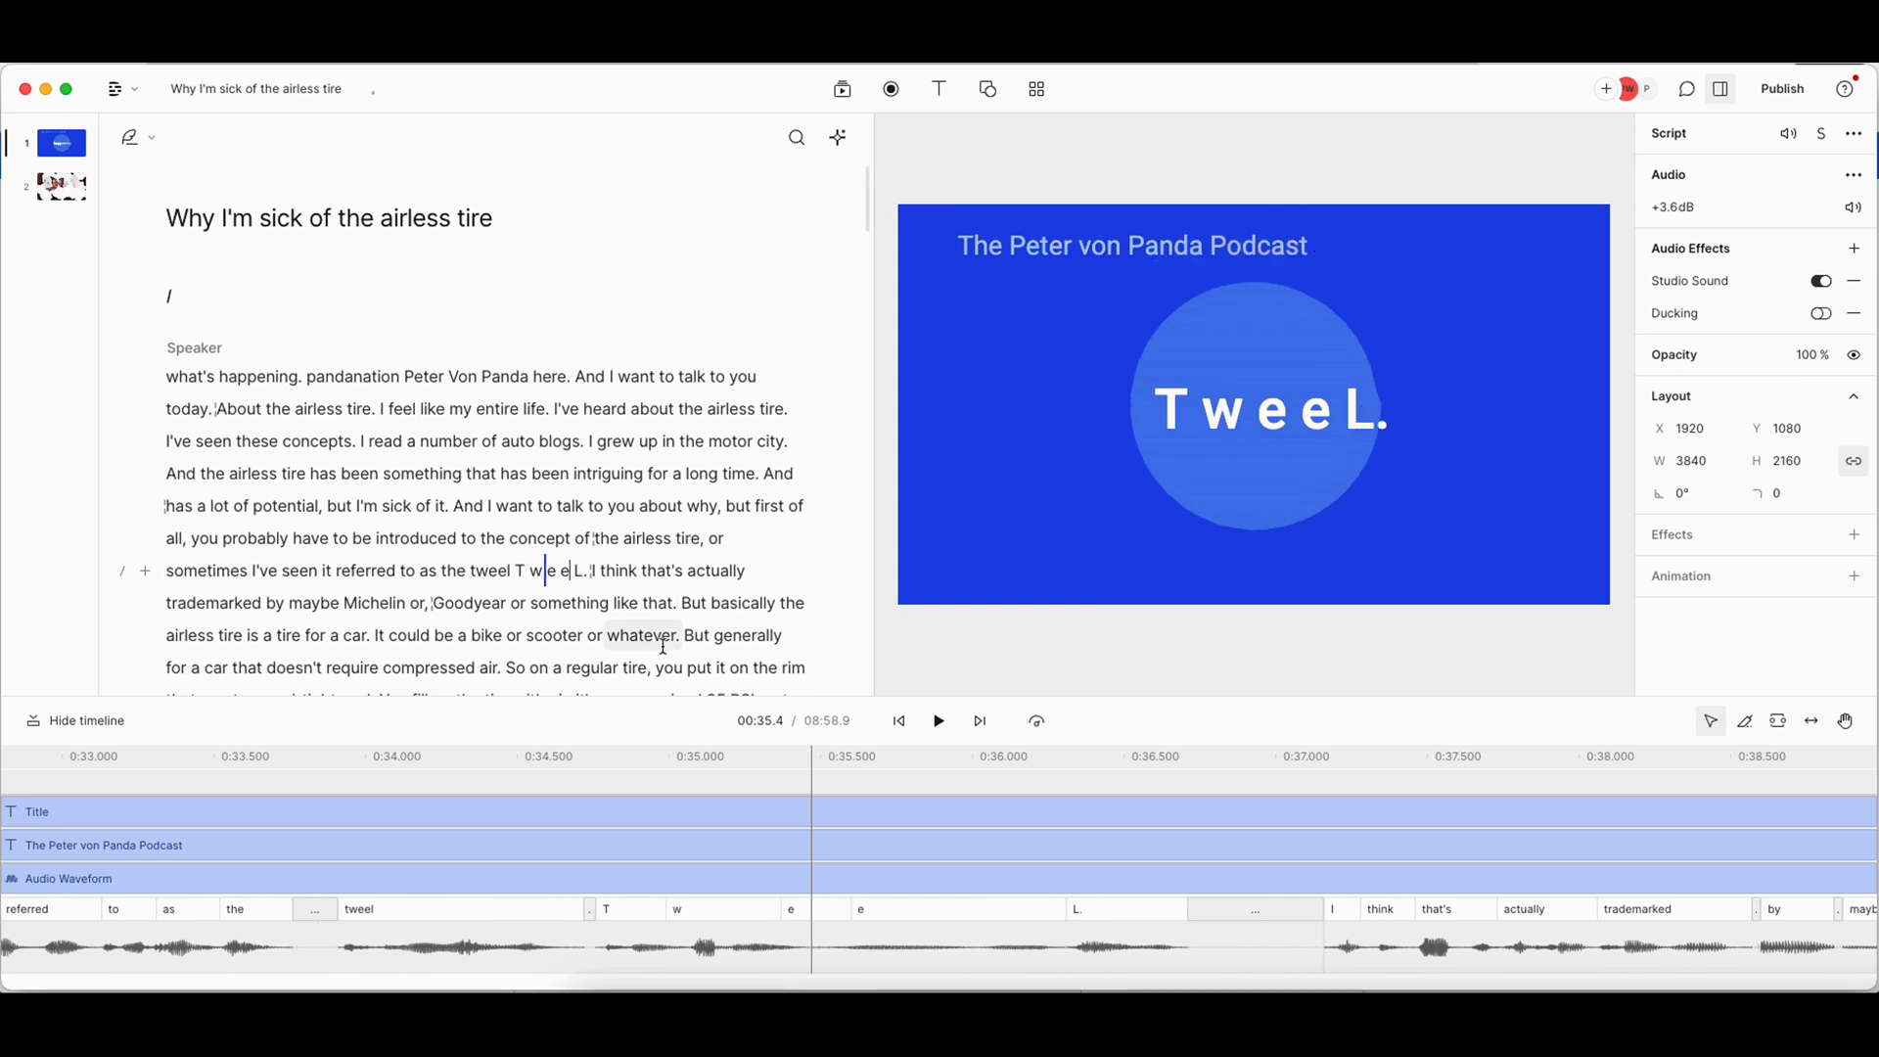
- Check the captions and waveform further into the episode, at "of the car", "a bolt or" and "with the"
scroll(489, 441, down, 15)
click(505, 535)
scroll(608, 541, down, 8)
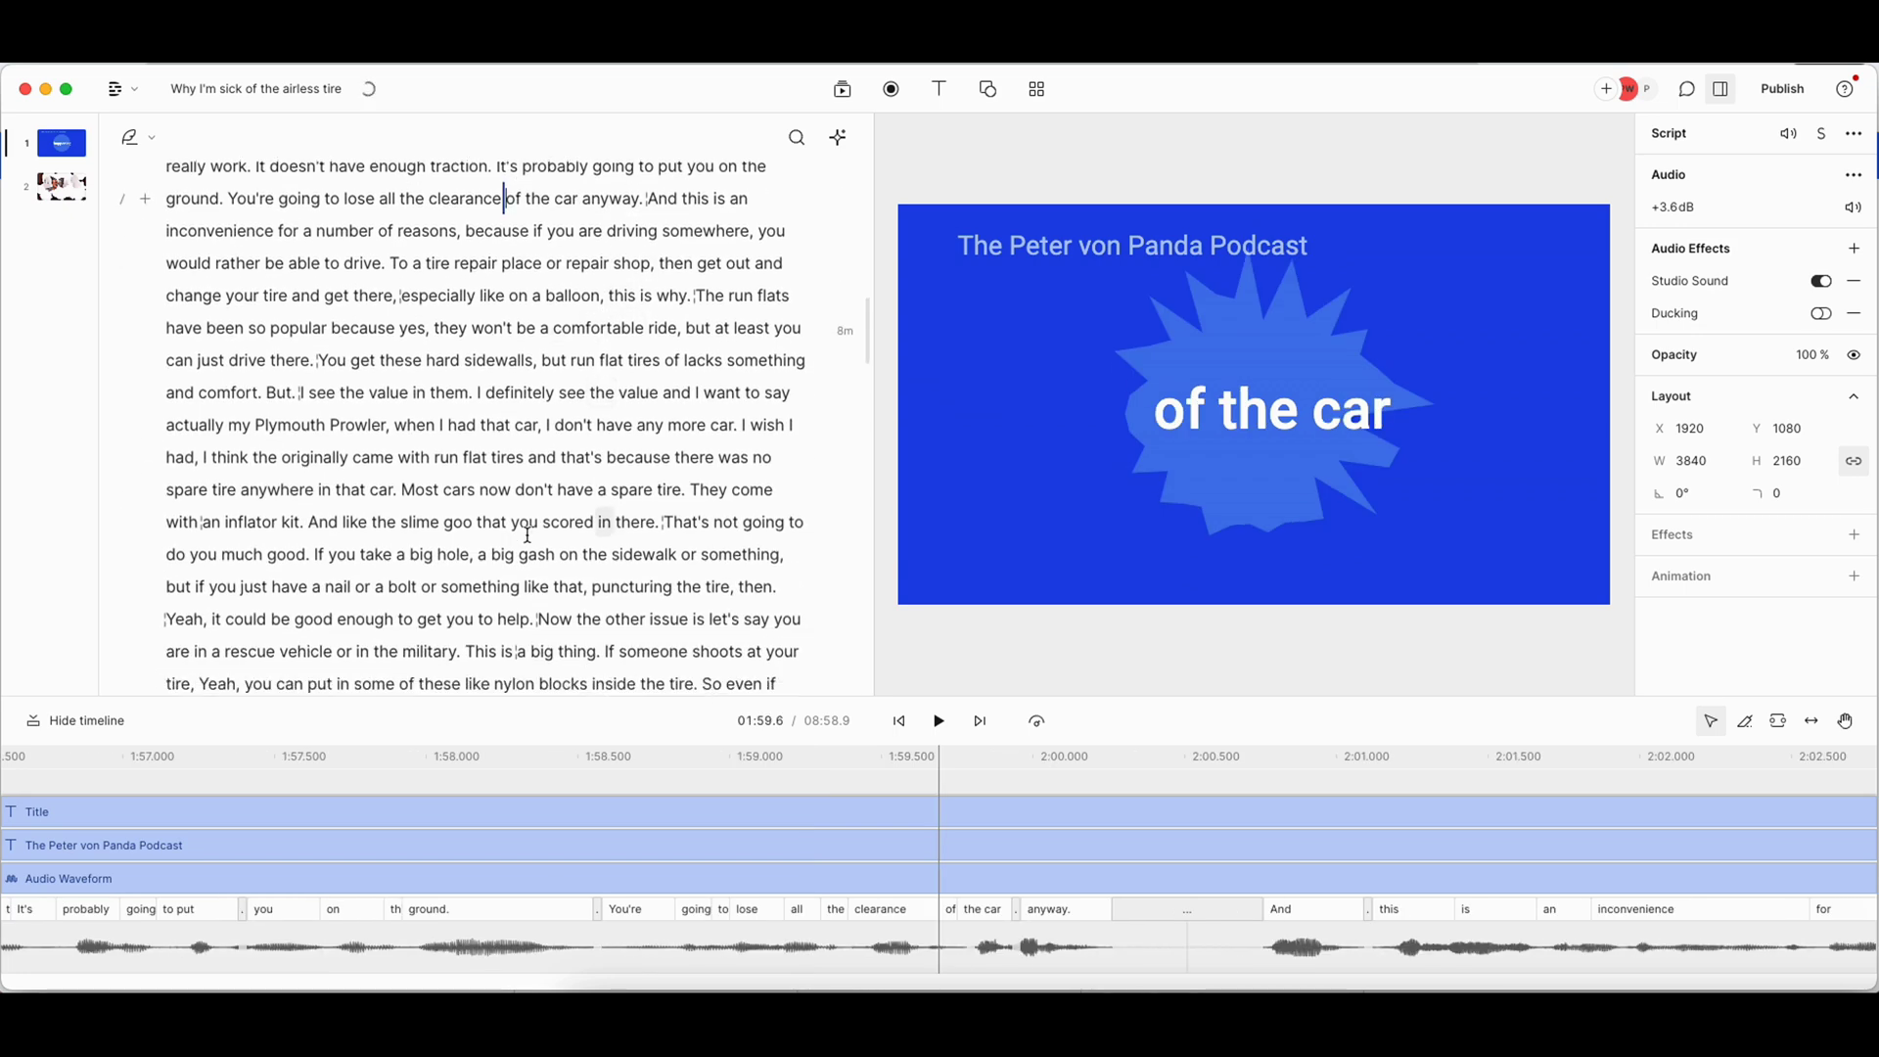
scroll(553, 544, down, 8)
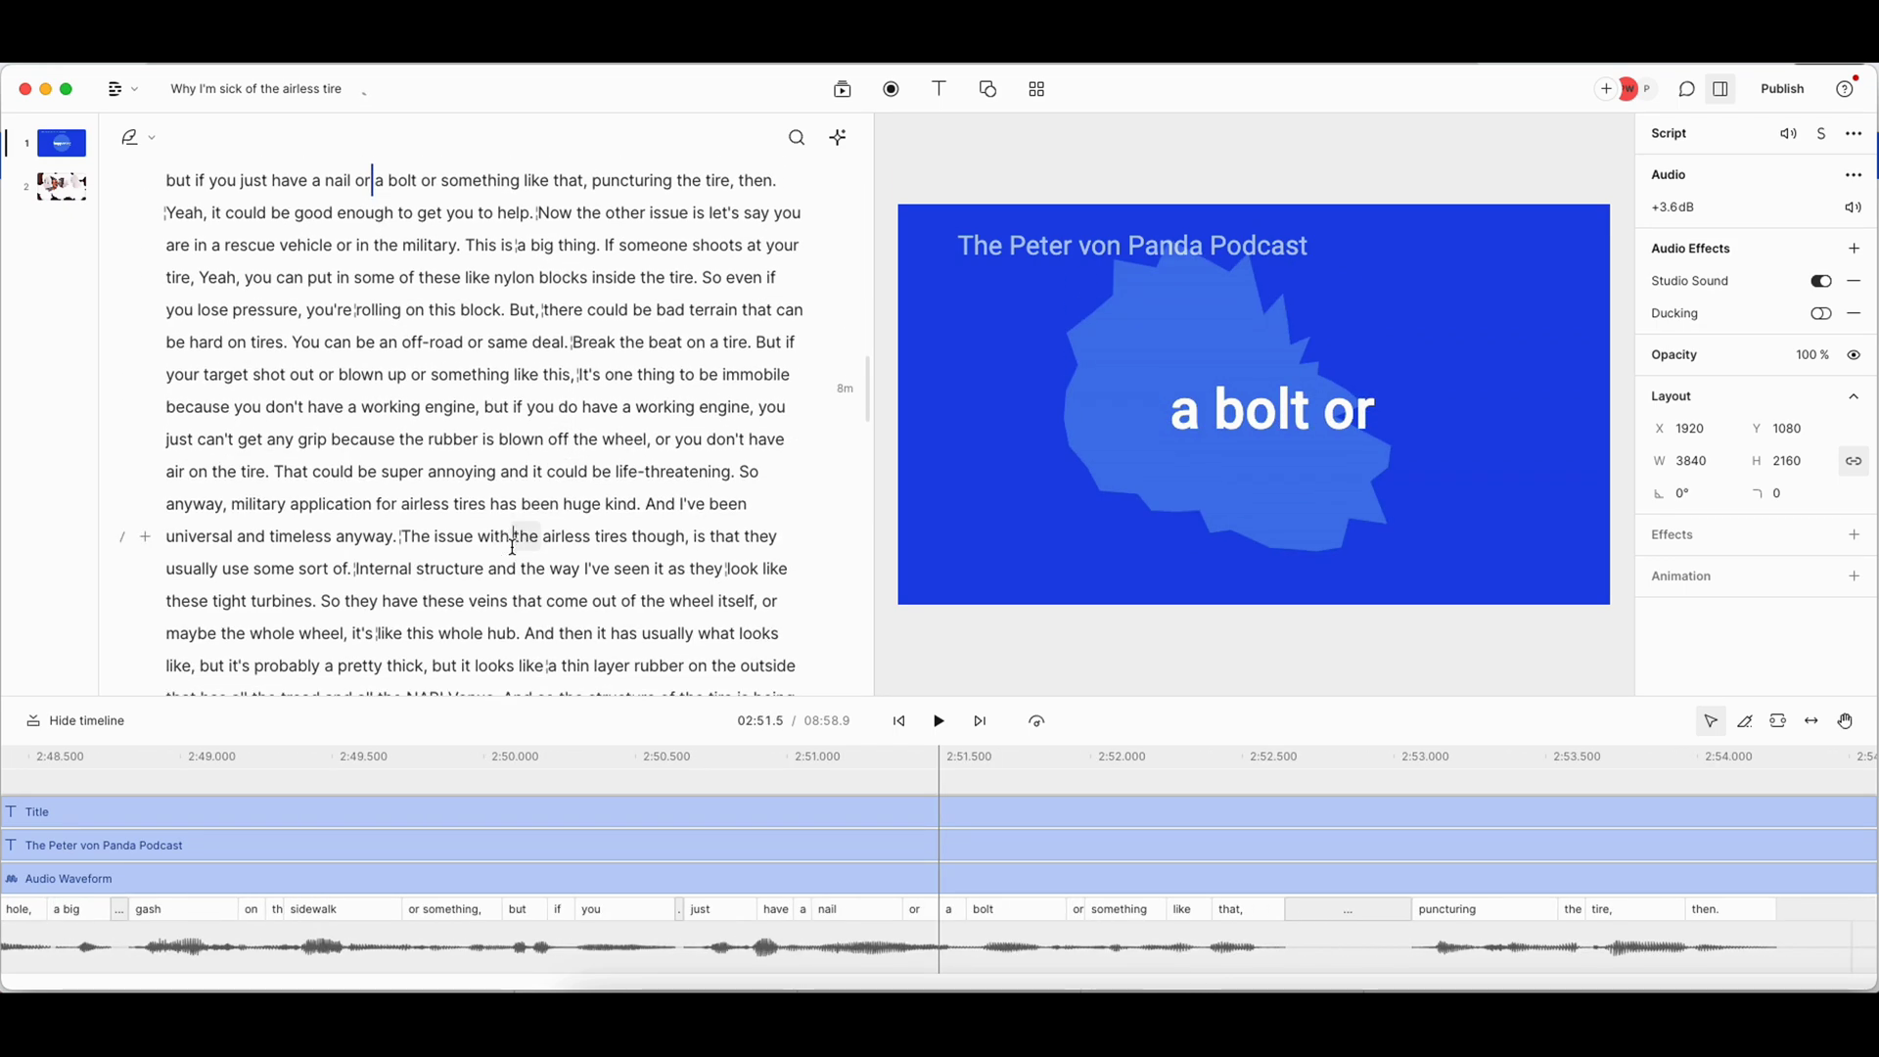
click(538, 549)
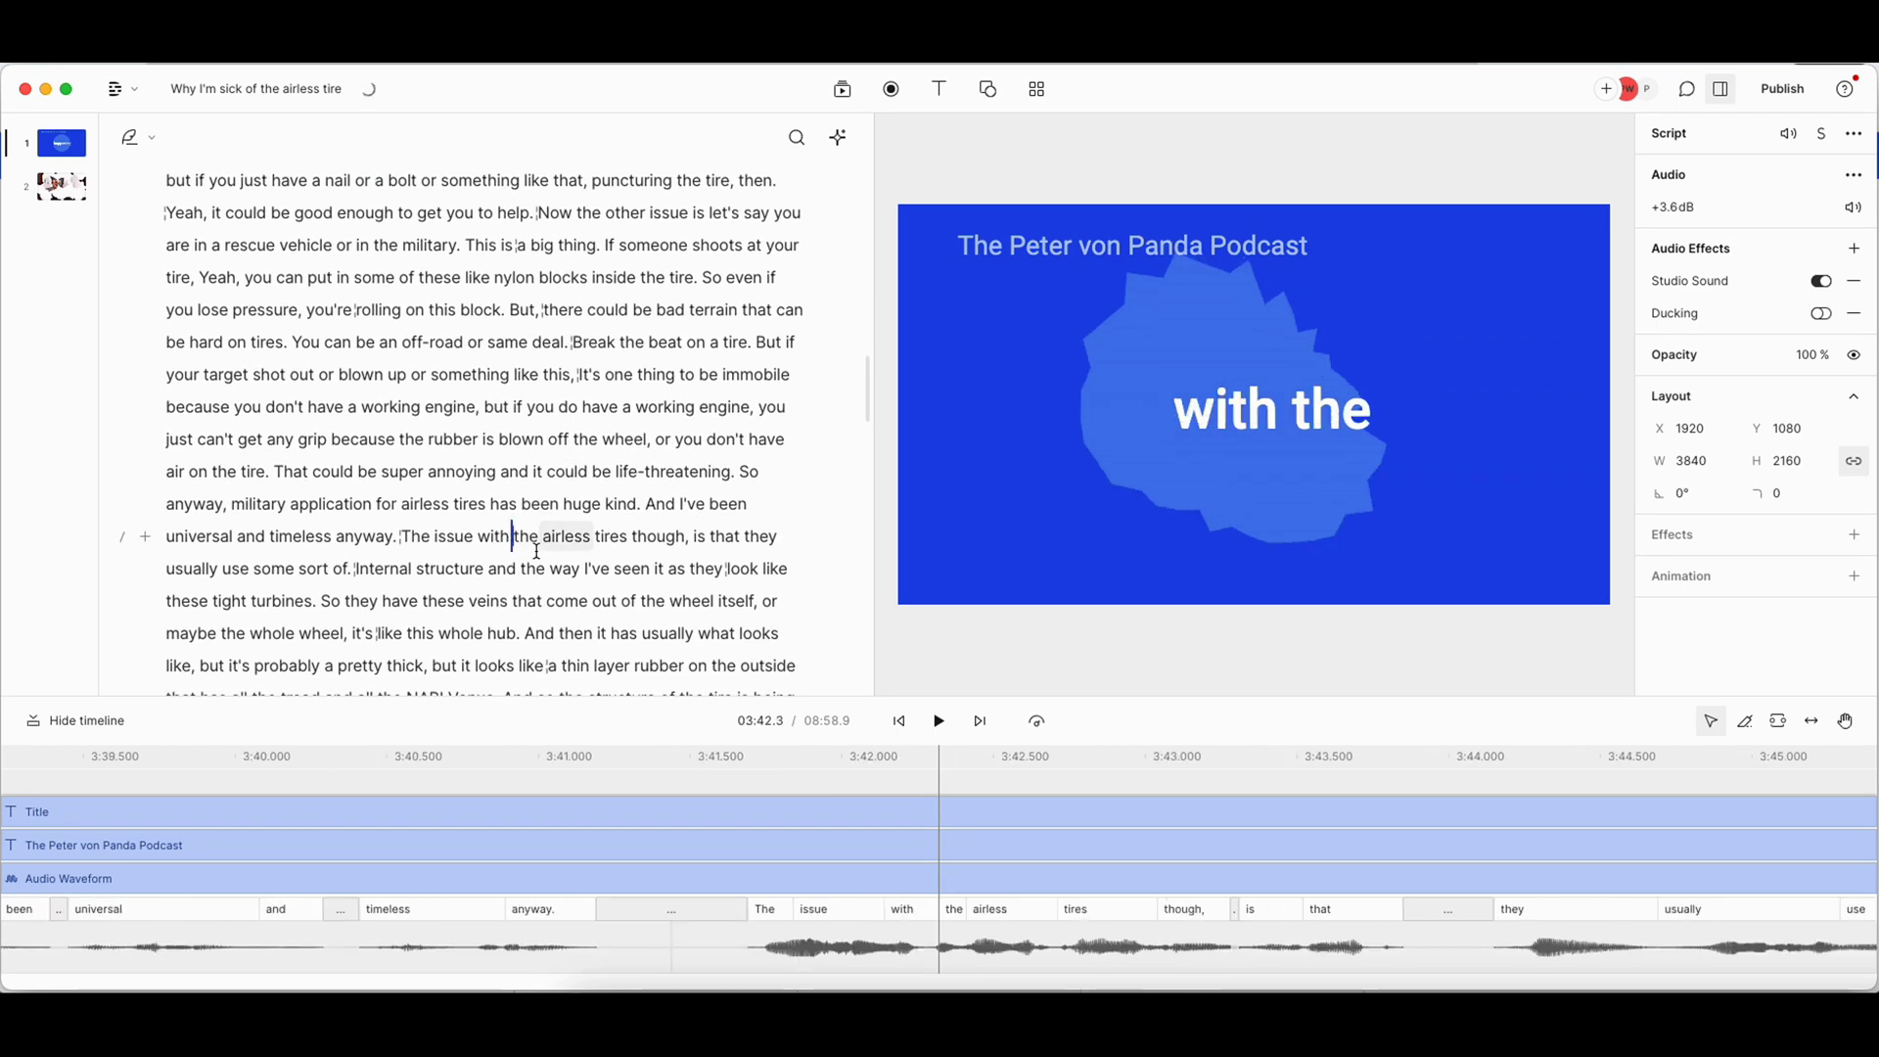
- Export the current composition as video at Max resolution and High quality, saving Why I'm sick of the airless tire.mp4 in Downloads
click(125, 95)
mouse_move(167, 180)
mouse_move(519, 219)
click(646, 252)
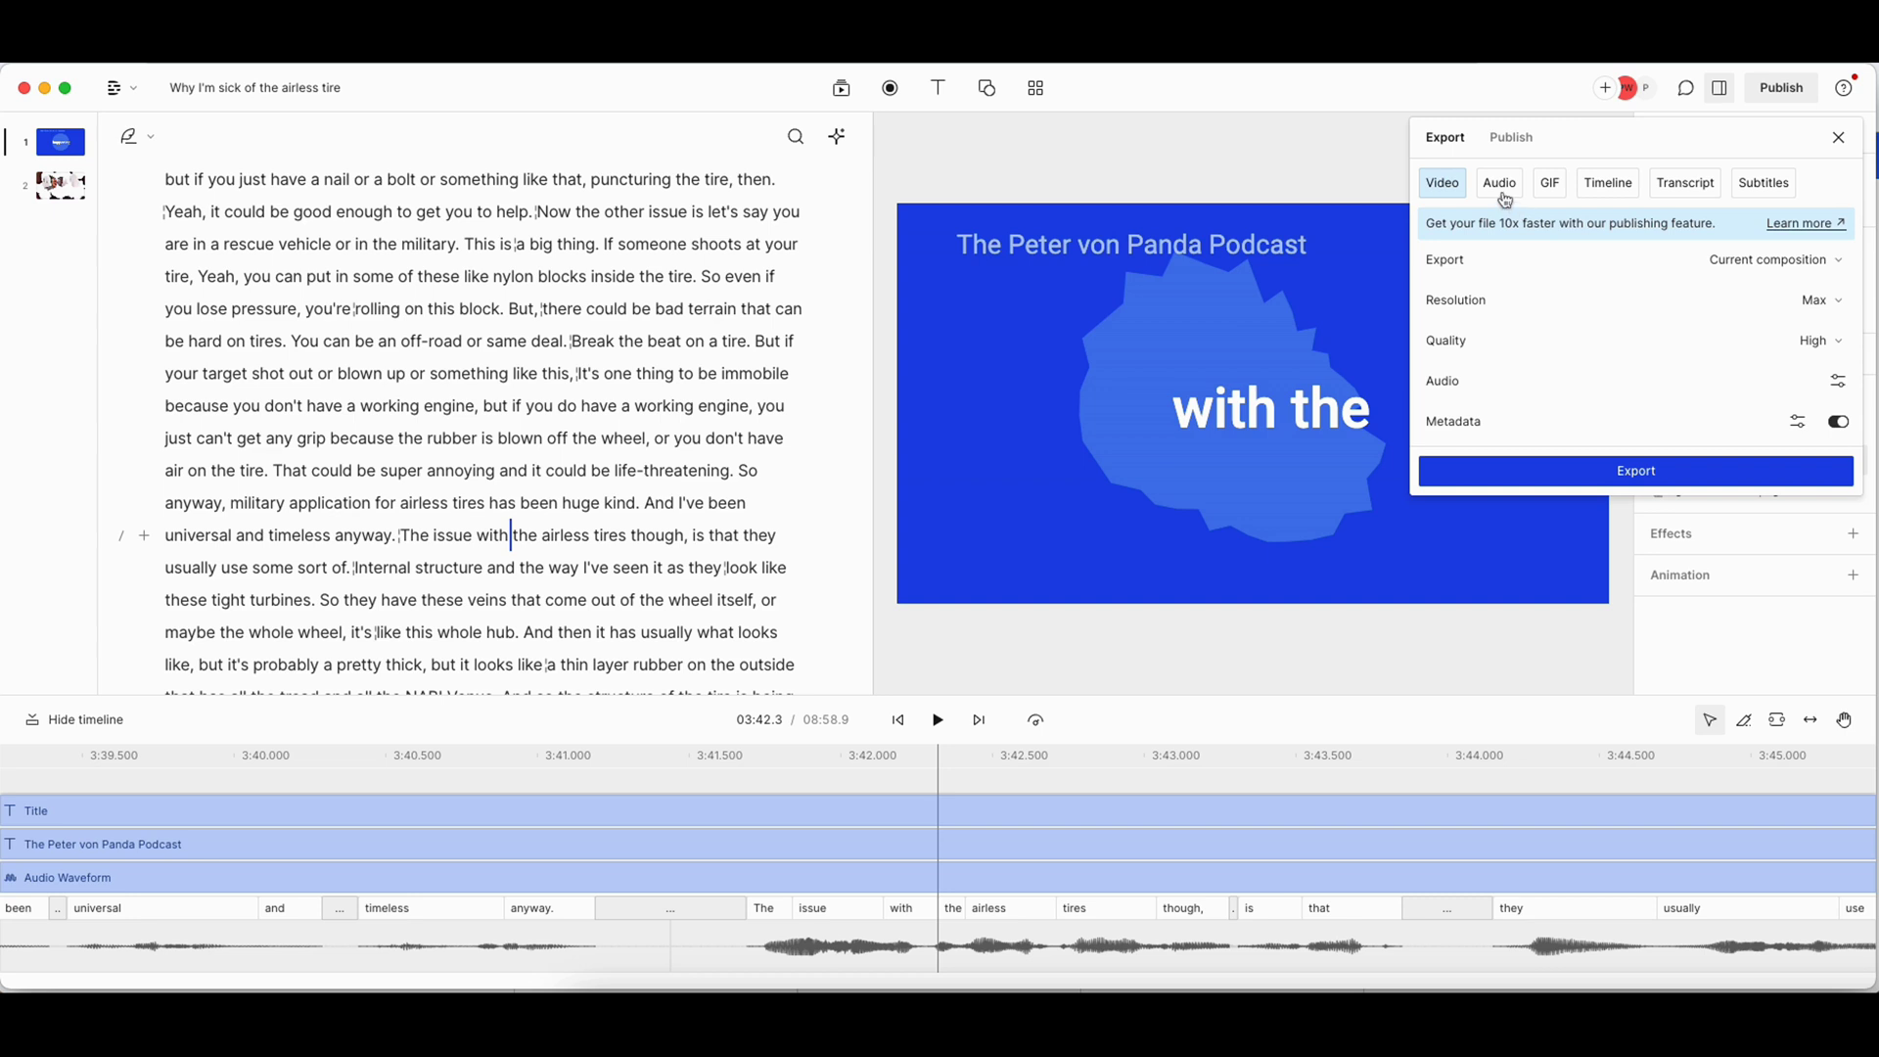
click(1499, 186)
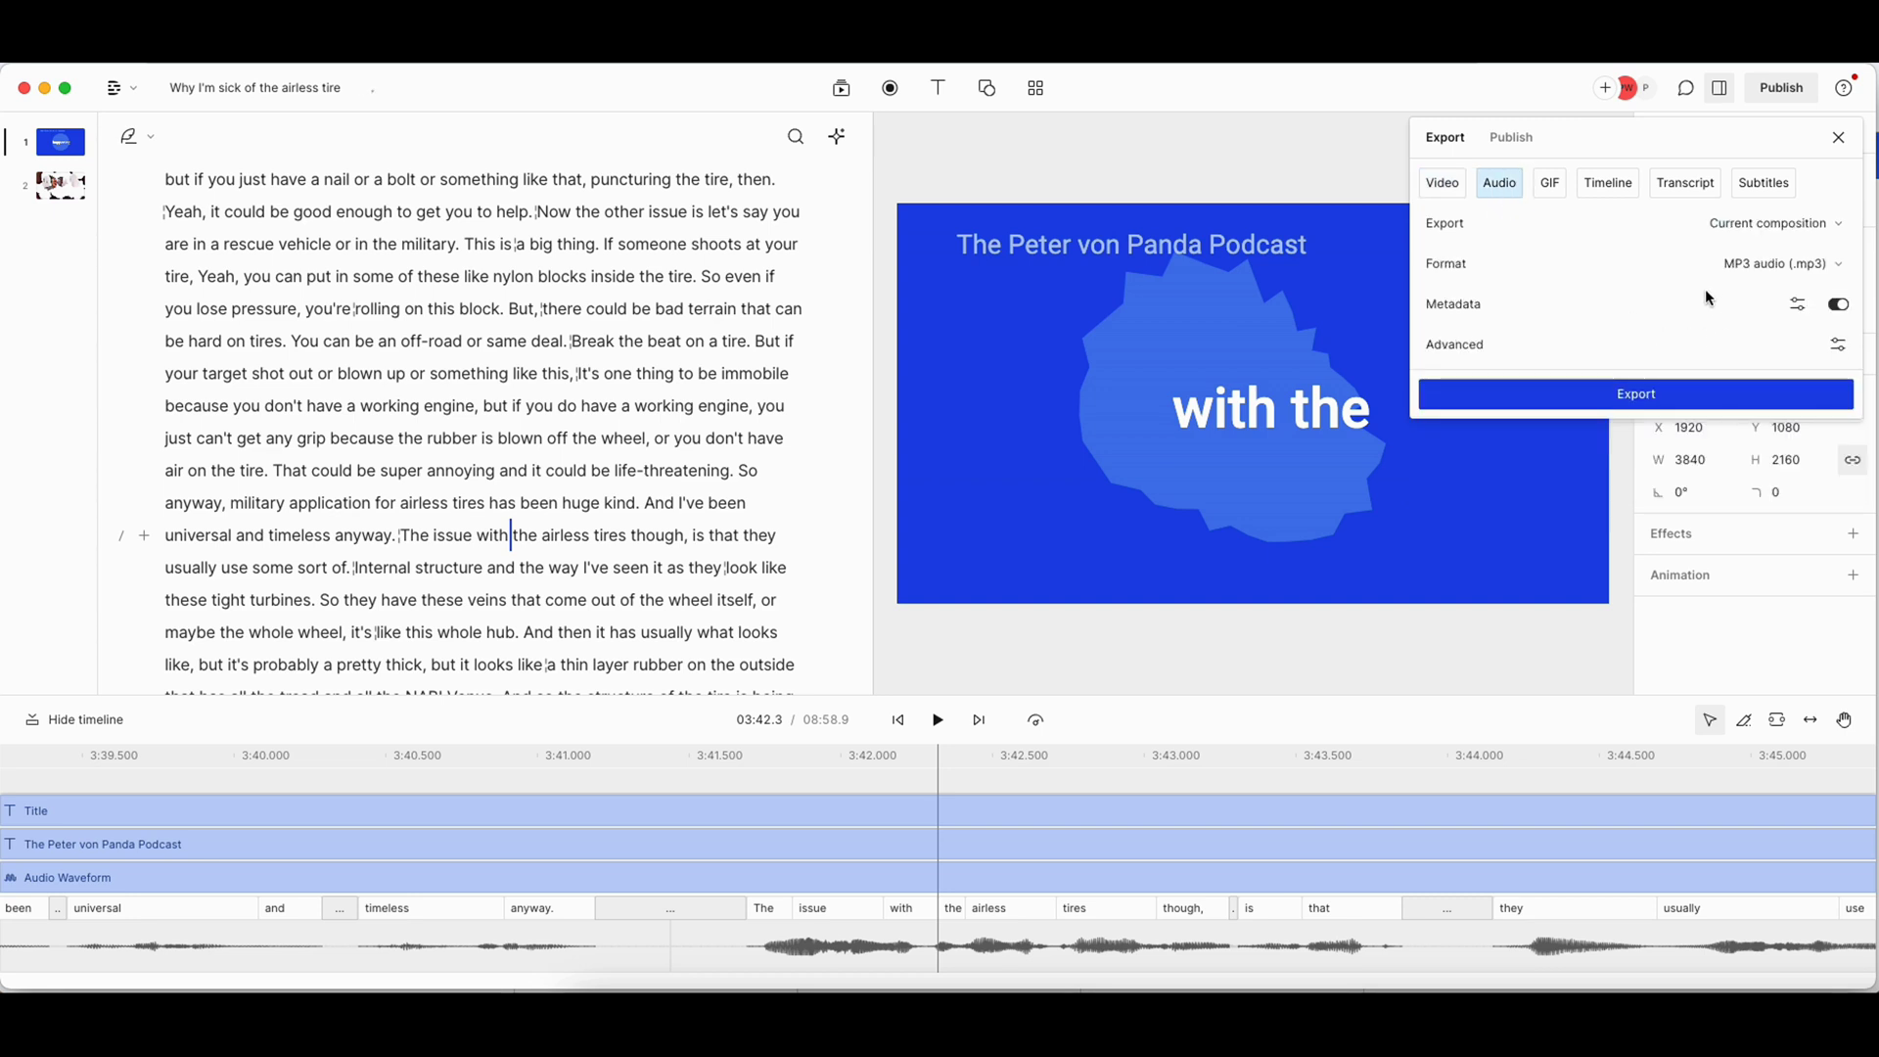
click(1440, 193)
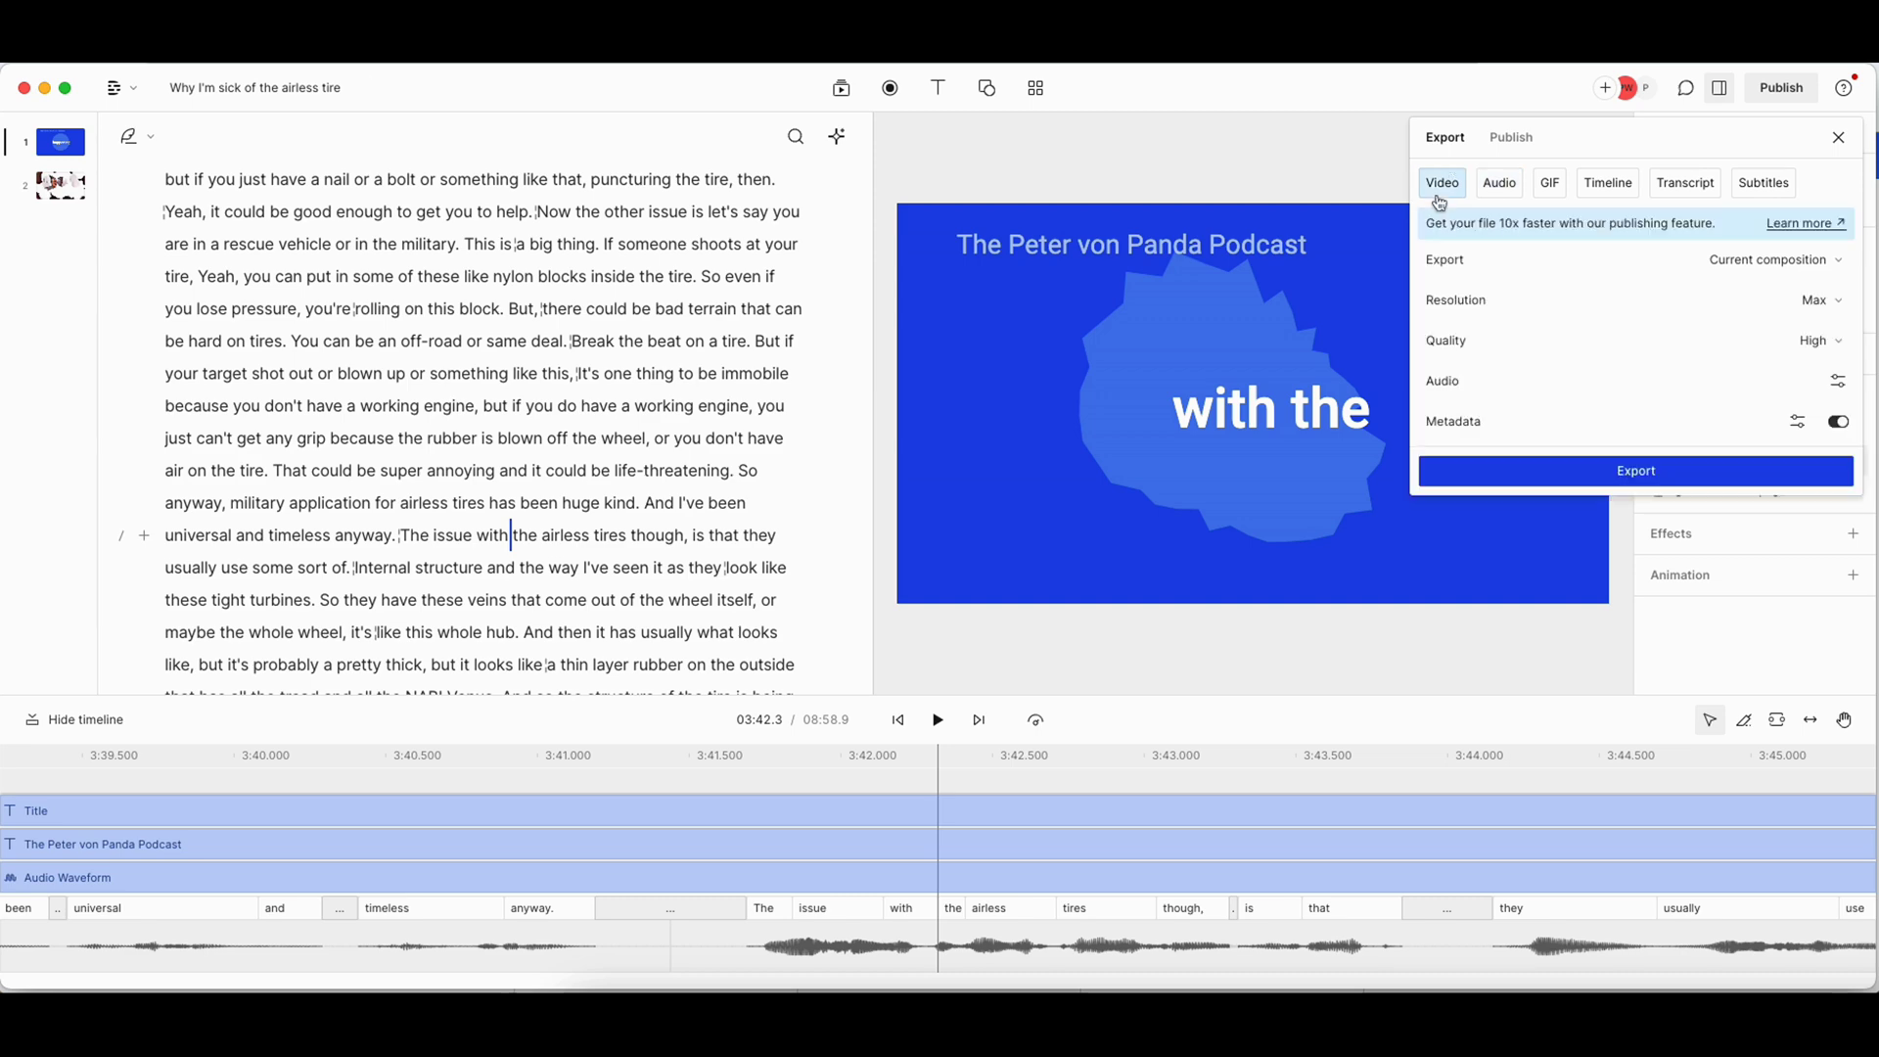
click(1571, 478)
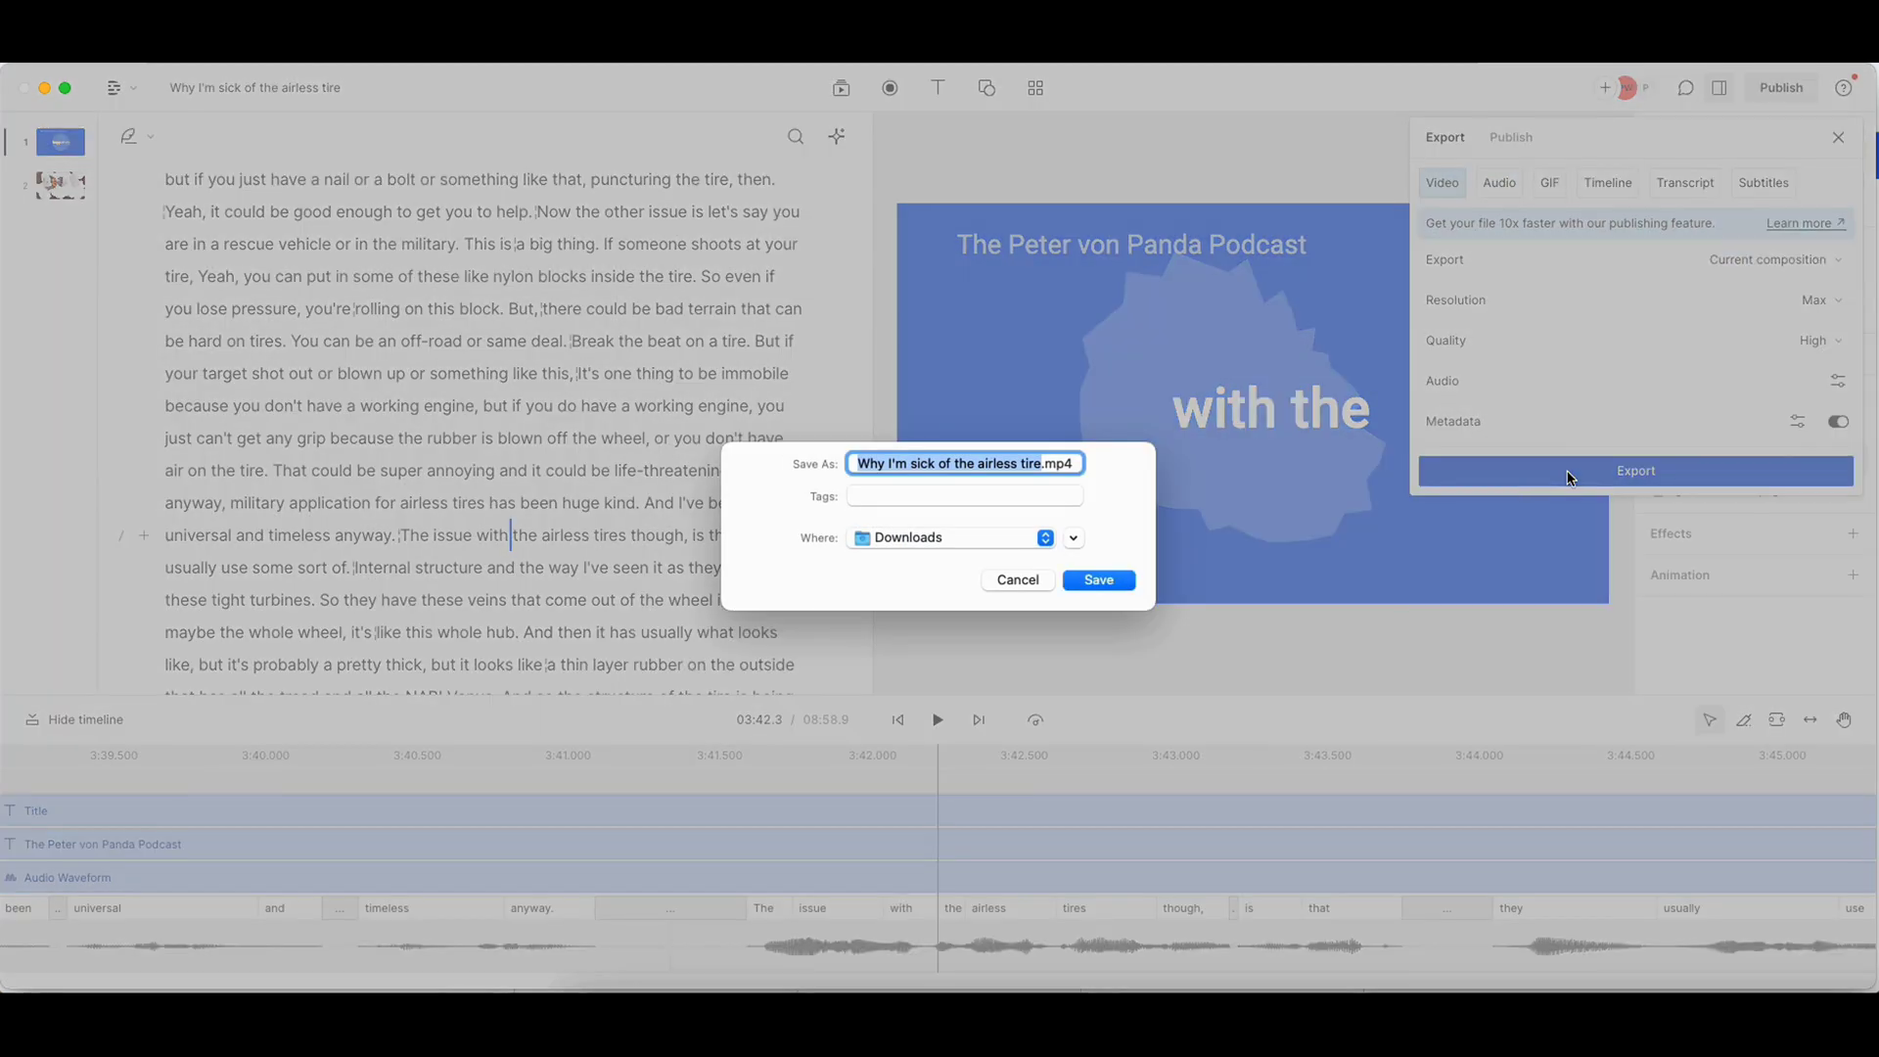
click(1096, 583)
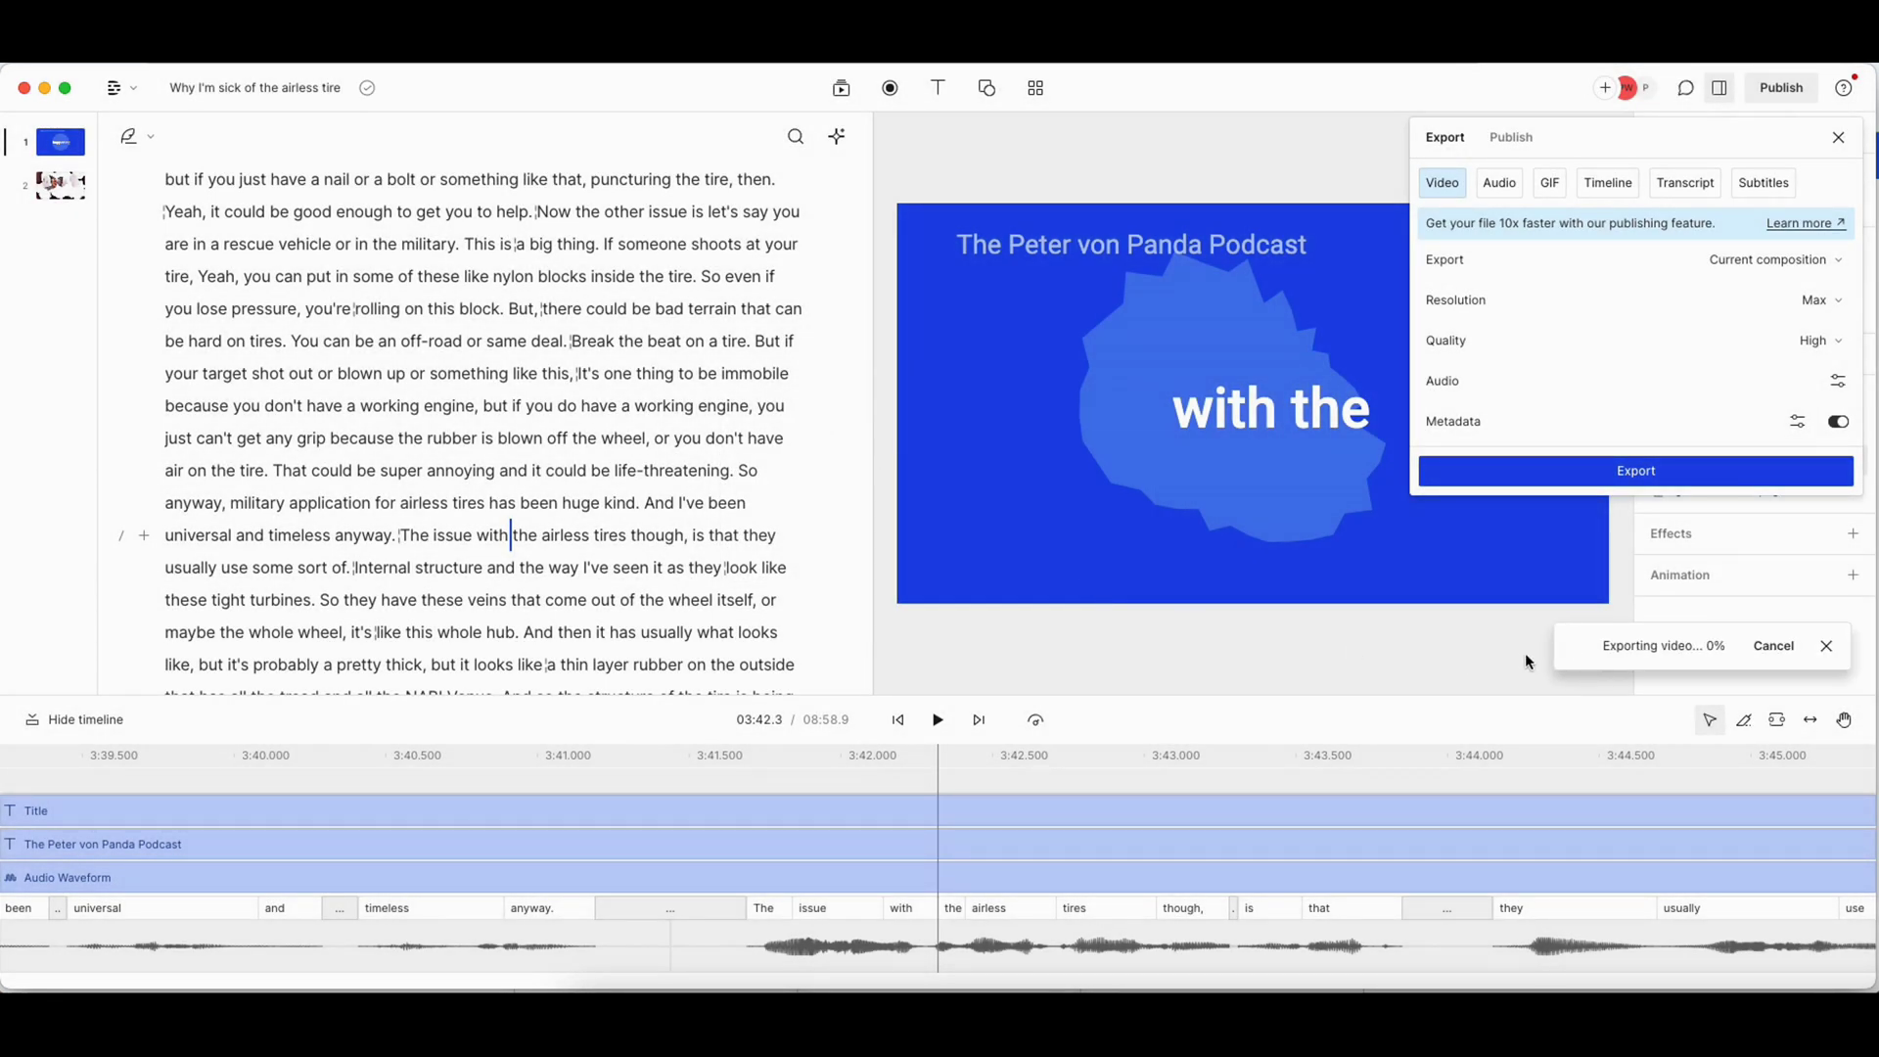